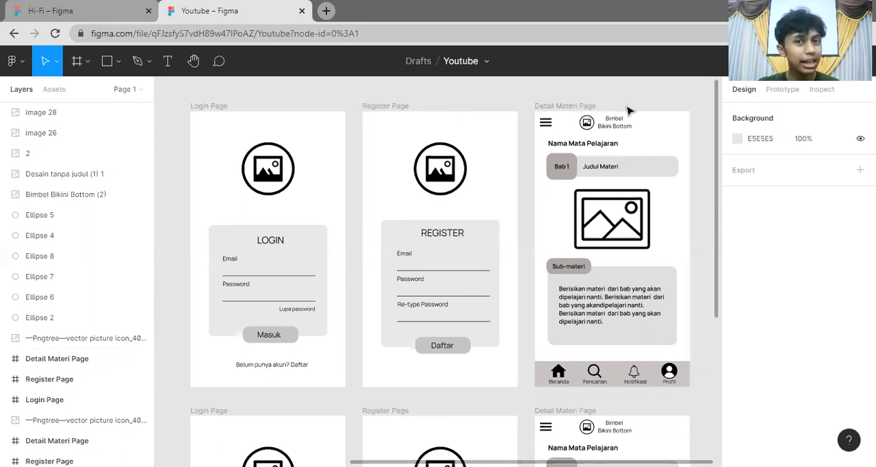
# Examine the Login, Register and Detail Materi wireframes and the blue background image beside them.
pyautogui.scroll(3, 498, 160)
pyautogui.scroll(-2, 498, 159)
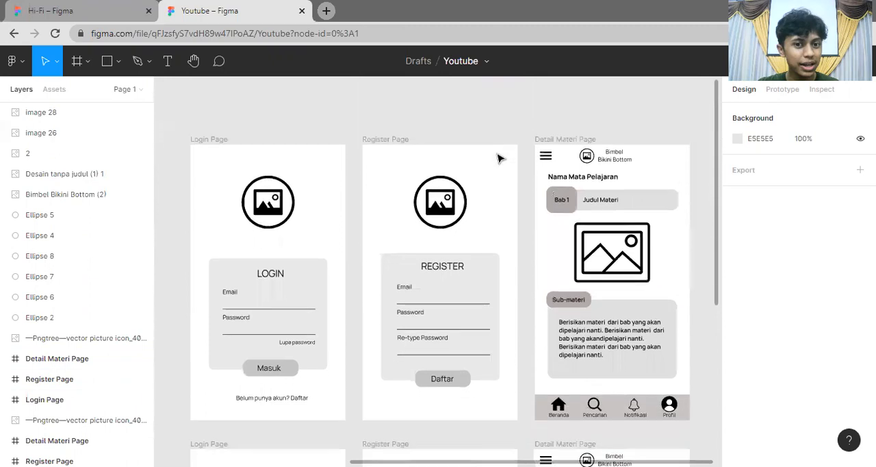
pyautogui.scroll(-1, 498, 158)
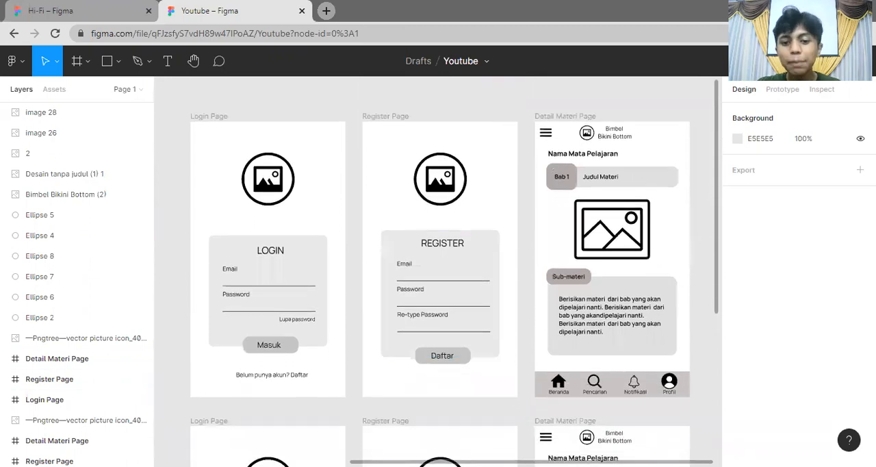
pyautogui.hscroll(-5, 433, 273)
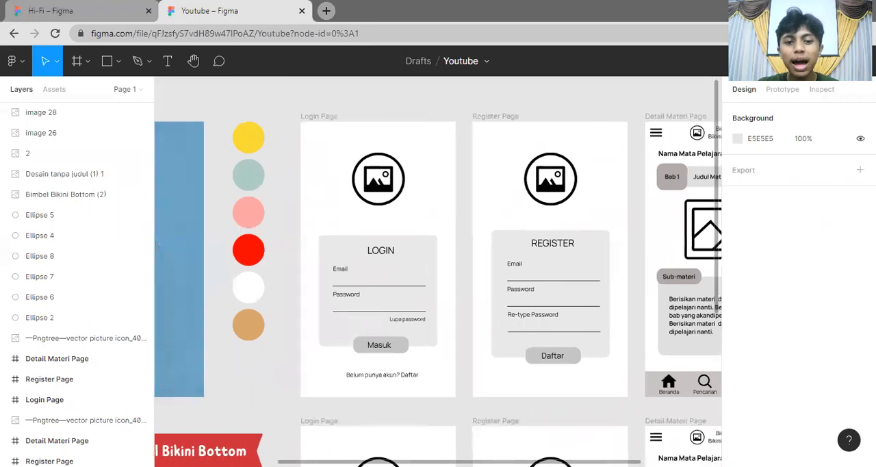
pyautogui.hscroll(-6, 438, 273)
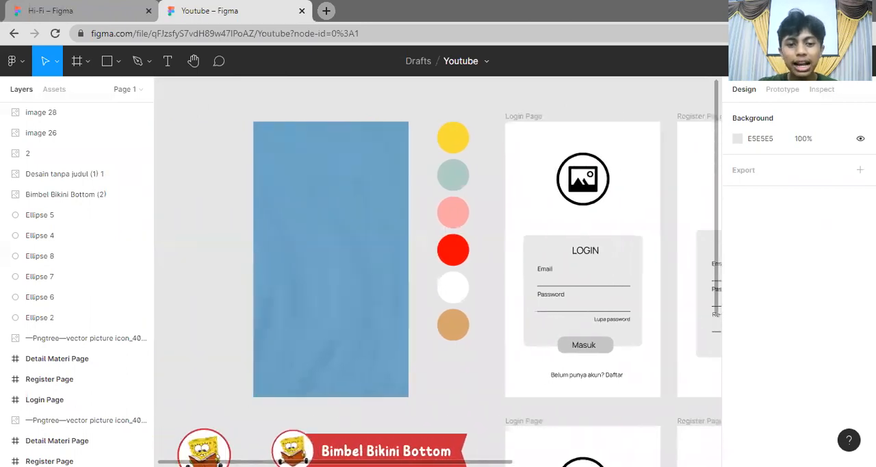
pyautogui.scroll(-1, 382, 172)
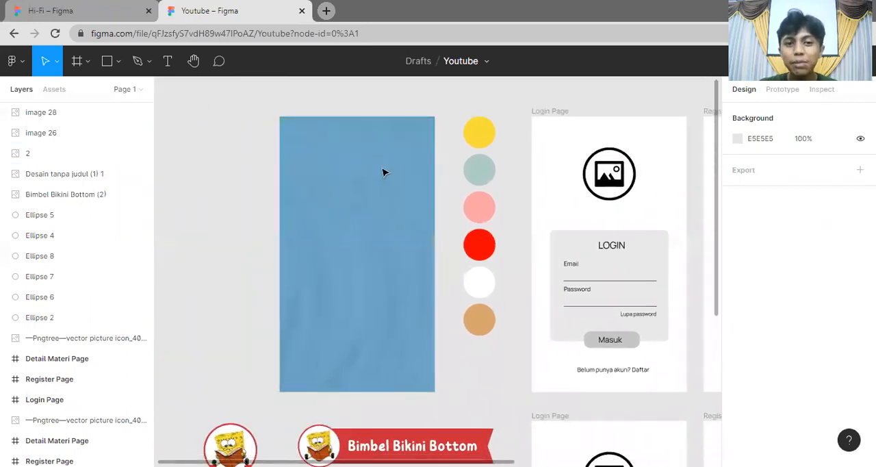
pyautogui.click(382, 172)
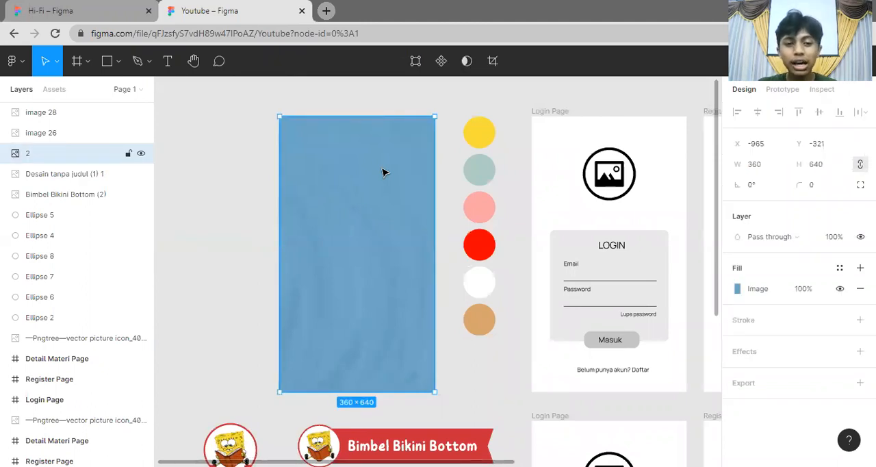
pyautogui.click(243, 197)
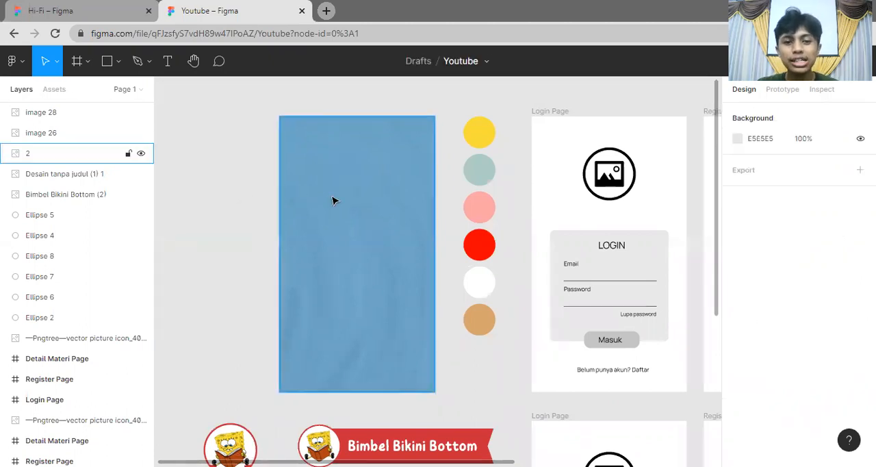
pyautogui.scroll(-1, 459, 144)
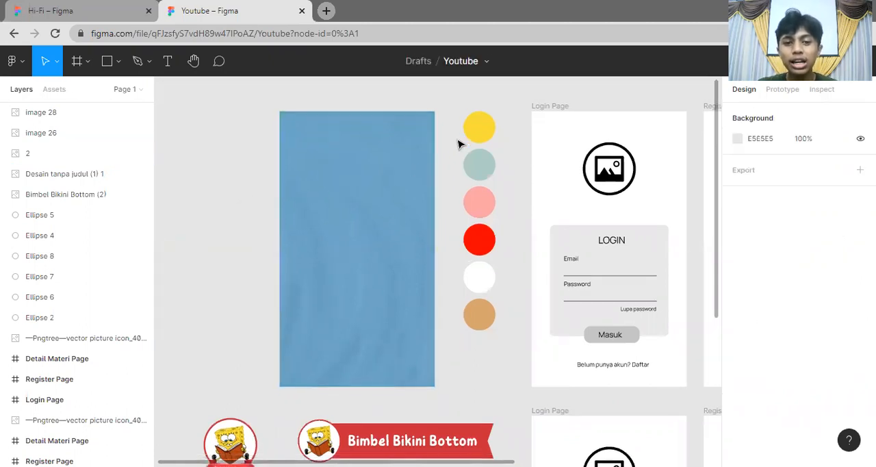
# Select all six circles of the colour palette together to view them as a group, and deselect them.
pyautogui.moveTo(454, 96); pyautogui.dragTo(489, 126)
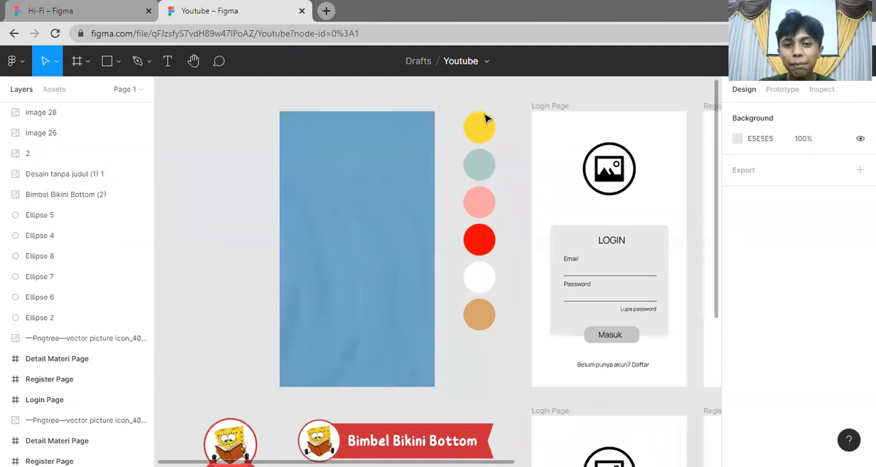
pyautogui.moveTo(502, 368); pyautogui.dragTo(502, 367)
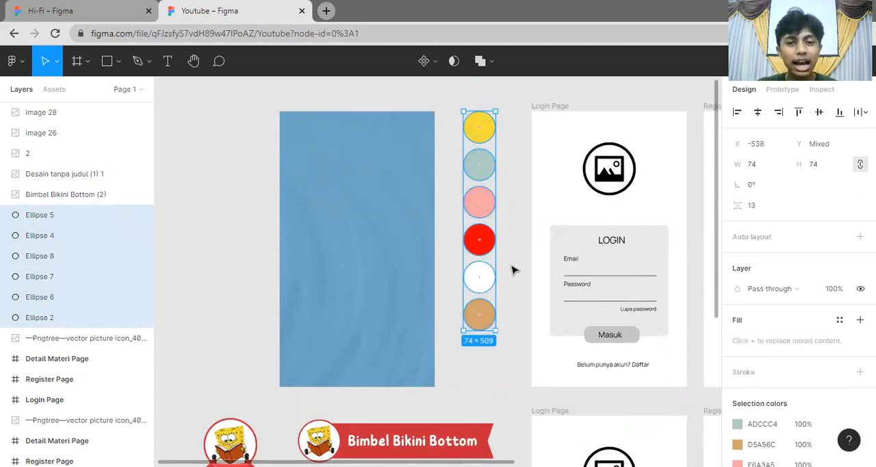
pyautogui.scroll(-1, 514, 268)
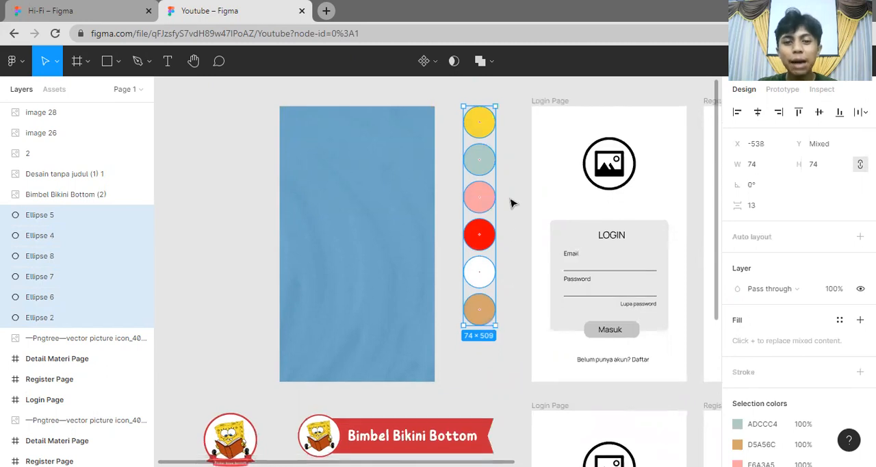
pyautogui.click(490, 107)
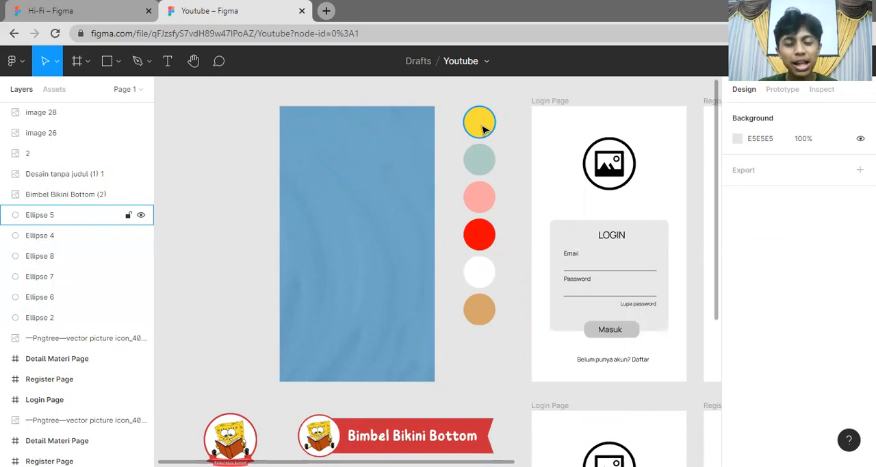
# Inspect the fill colour of each palette circle in turn: yellow, pale green, pink, red, white and tan.
pyautogui.scroll(-2, 483, 129)
pyautogui.scroll(3, 480, 131)
pyautogui.click(480, 134)
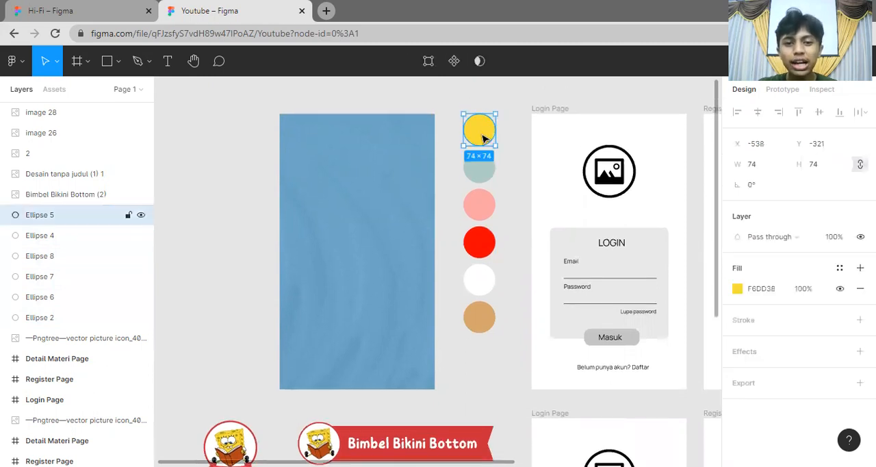
pyautogui.click(504, 153)
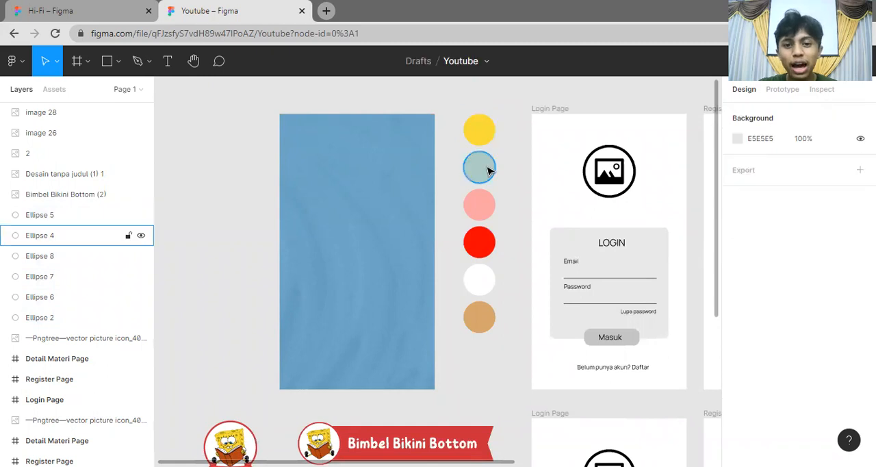
pyautogui.click(493, 166)
pyautogui.scroll(-1, 515, 170)
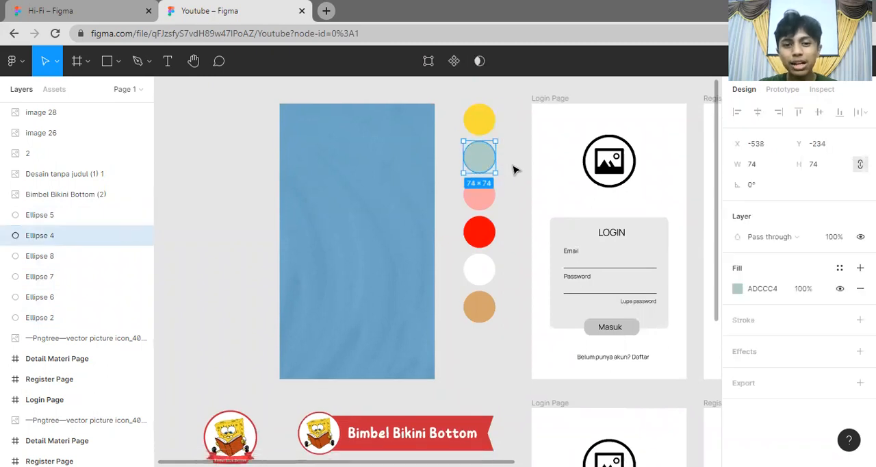
pyautogui.click(490, 199)
pyautogui.scroll(-2, 509, 185)
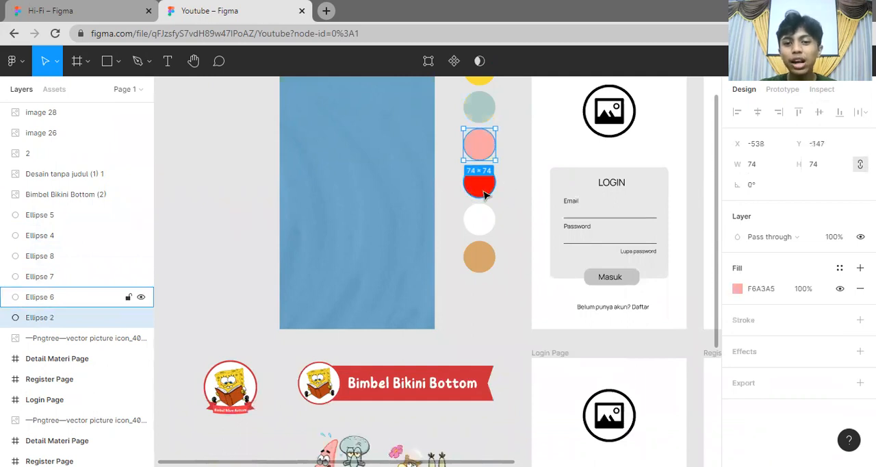
pyautogui.click(489, 184)
pyautogui.scroll(-1, 509, 199)
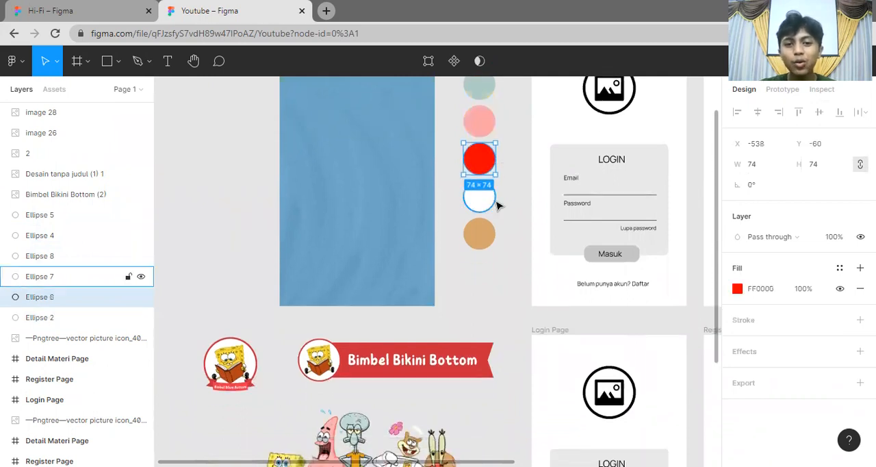
pyautogui.click(490, 198)
pyautogui.scroll(-1, 513, 206)
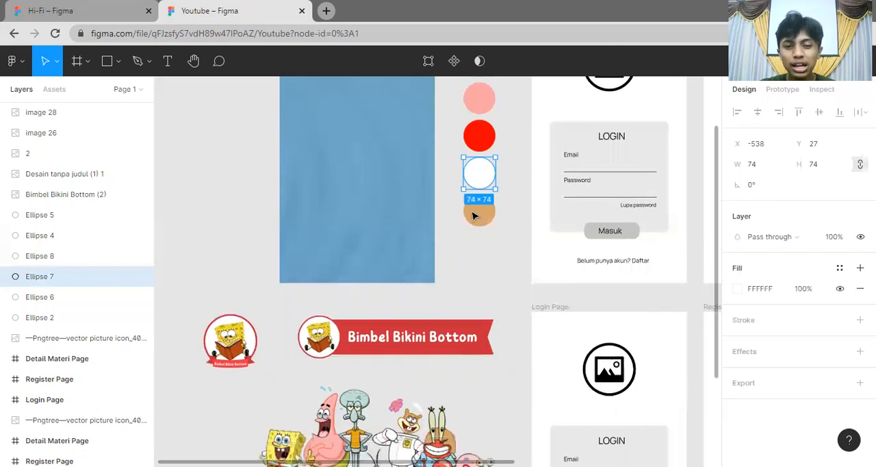
pyautogui.click(487, 212)
pyautogui.scroll(1, 510, 205)
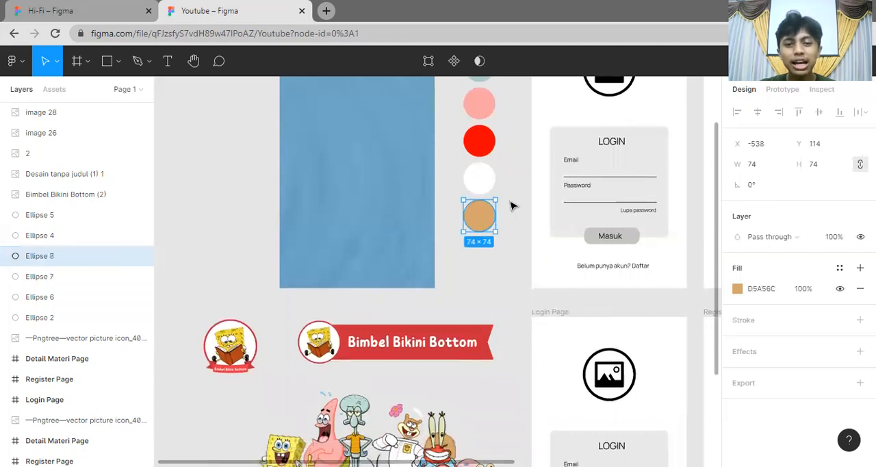
pyautogui.click(511, 203)
# Inspect the round logo, the Bimbel Bikini Bottom banner, the cartoon characters image and the photo of the reading boy.
pyautogui.scroll(-5, 513, 206)
pyautogui.scroll(-1, 512, 206)
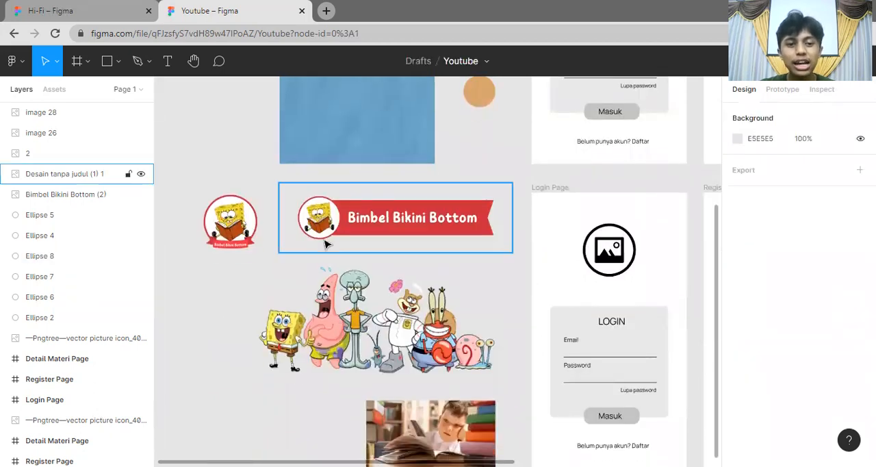
pyautogui.click(235, 223)
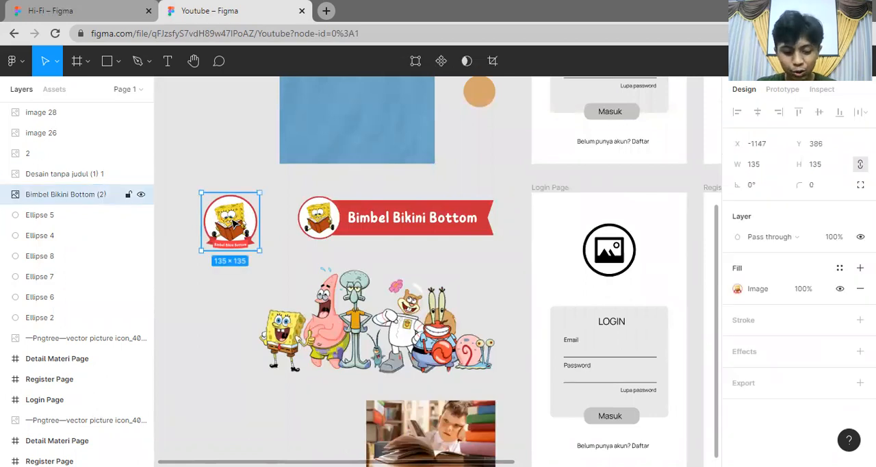
pyautogui.click(378, 221)
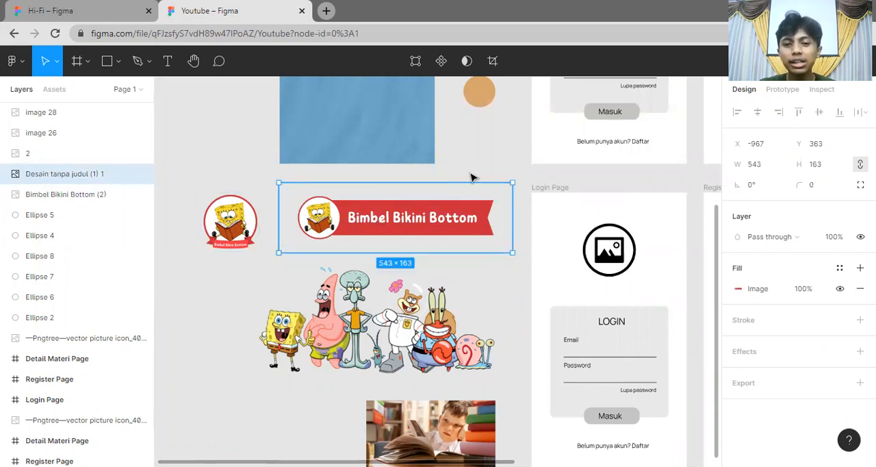
pyautogui.scroll(-1, 473, 176)
pyautogui.scroll(-1, 471, 204)
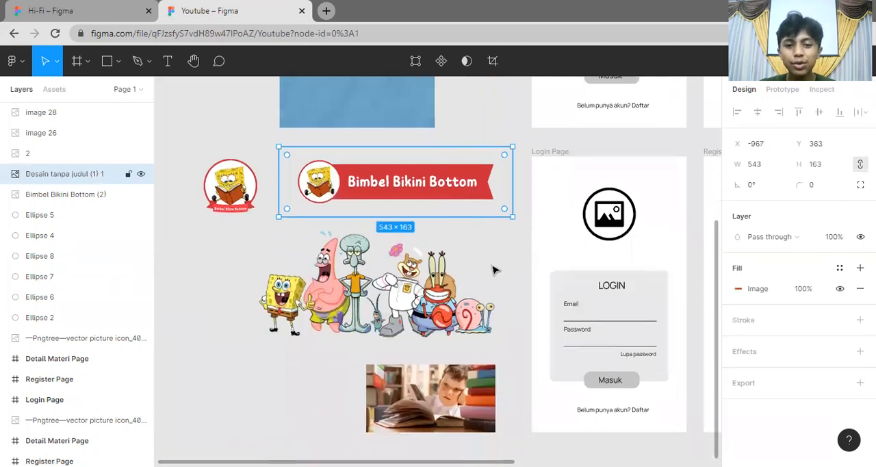
pyautogui.click(441, 318)
pyautogui.scroll(-1, 479, 280)
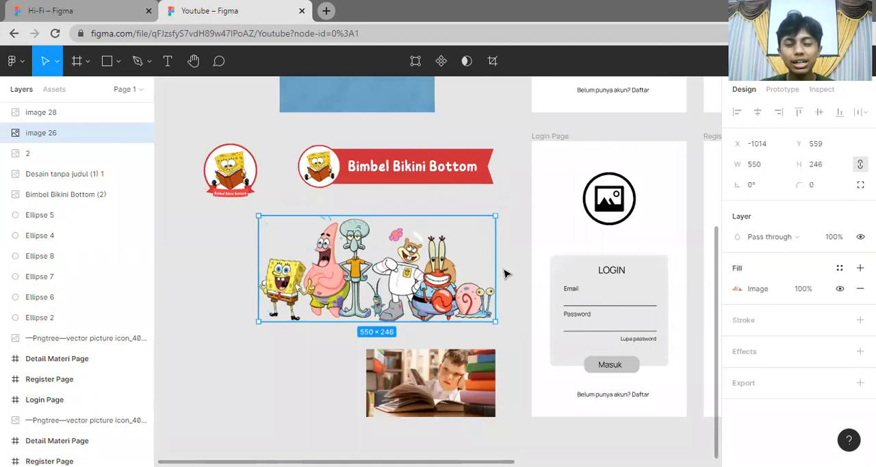
pyautogui.scroll(-1, 504, 273)
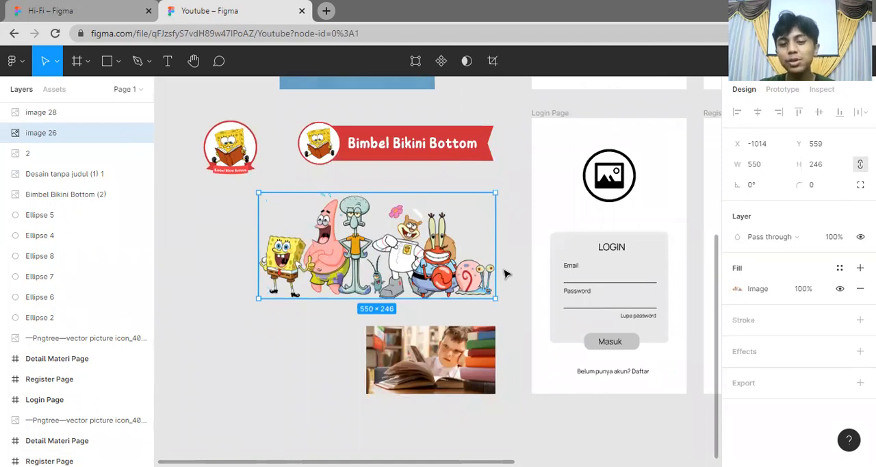
pyautogui.scroll(-5, 481, 242)
pyautogui.click(483, 245)
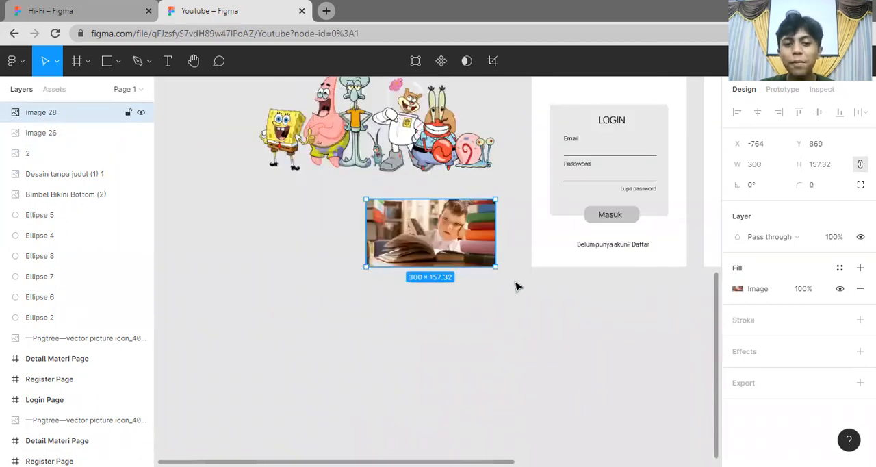
# Review the whole set of design assets again, from the background and colour palette to the photo.
pyautogui.scroll(1, 516, 287)
pyautogui.scroll(1, 516, 287)
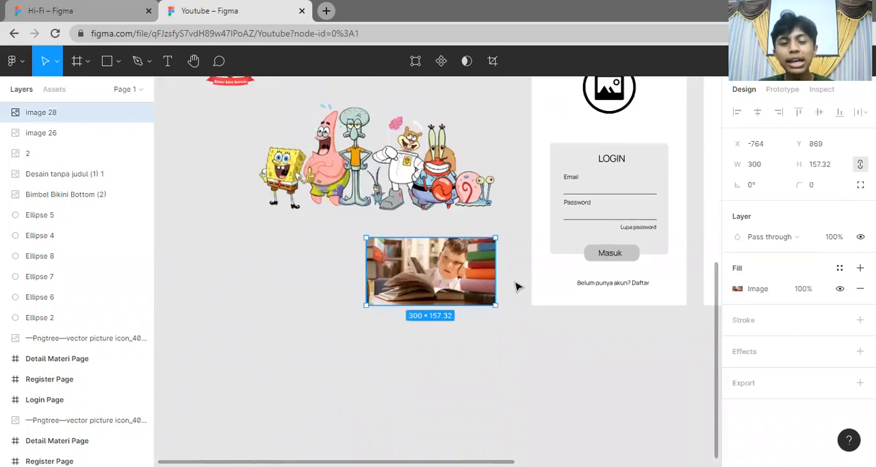
pyautogui.scroll(4, 517, 287)
pyautogui.scroll(5, 517, 286)
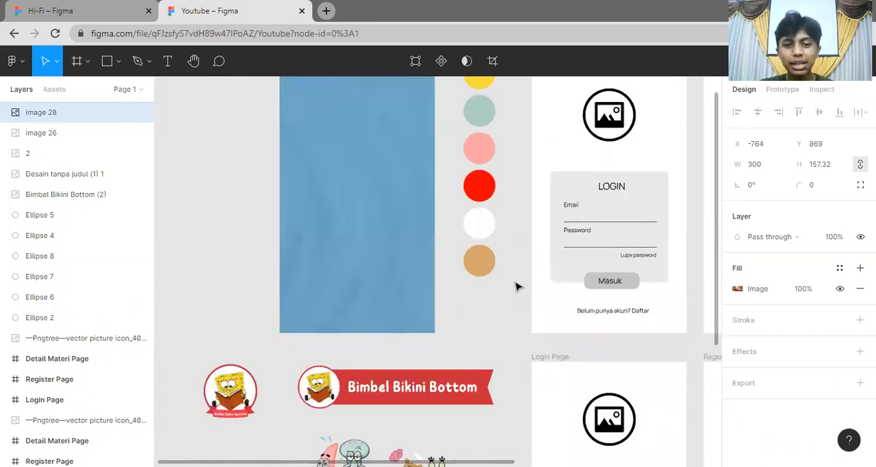
pyautogui.scroll(-2, 516, 287)
pyautogui.scroll(-4, 516, 286)
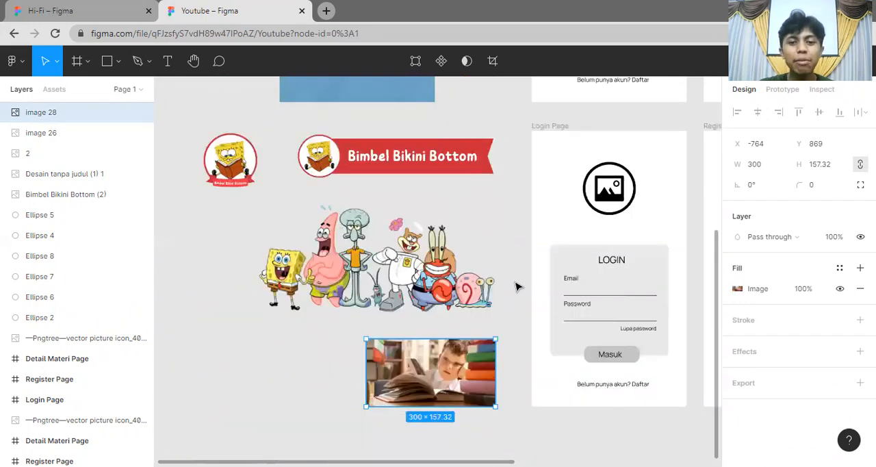
pyautogui.scroll(5, 517, 286)
pyautogui.scroll(3, 517, 287)
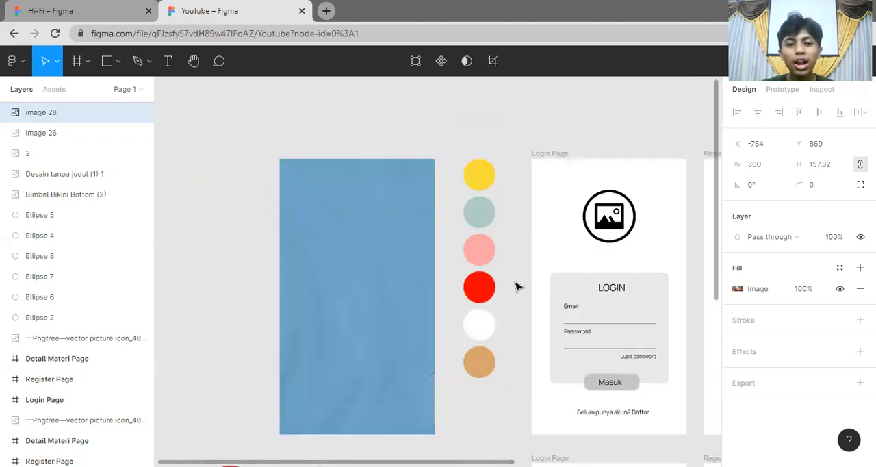
pyautogui.scroll(-1, 517, 287)
pyautogui.scroll(-5, 516, 286)
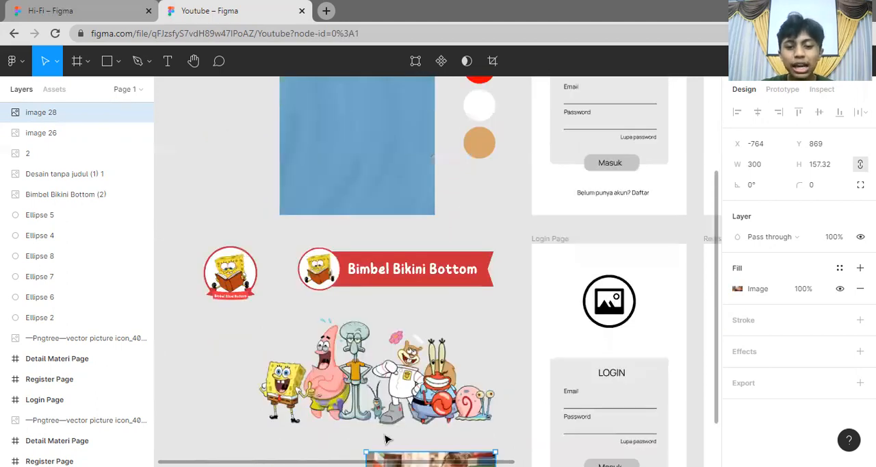
pyautogui.scroll(3, 516, 287)
pyautogui.scroll(2, 720, 177)
# Examine the upper Login Page wireframe up close, including its login form and Masuk button.
pyautogui.hscroll(1, 719, 178)
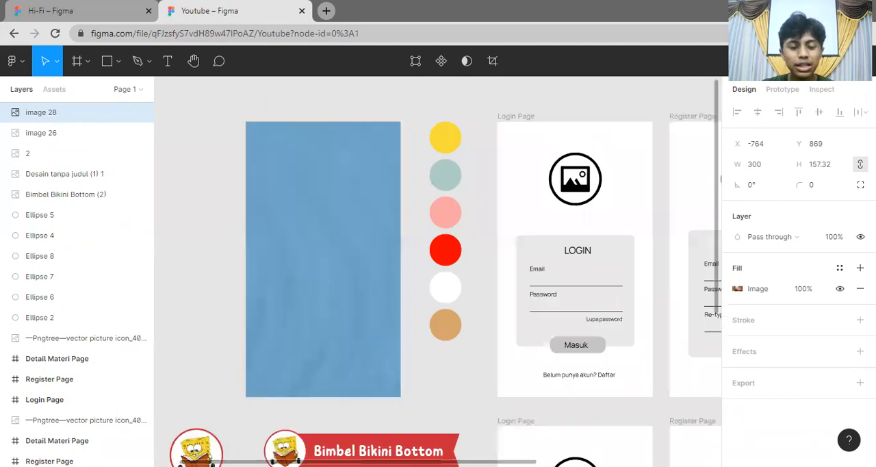
pyautogui.hscroll(2, 486, 323)
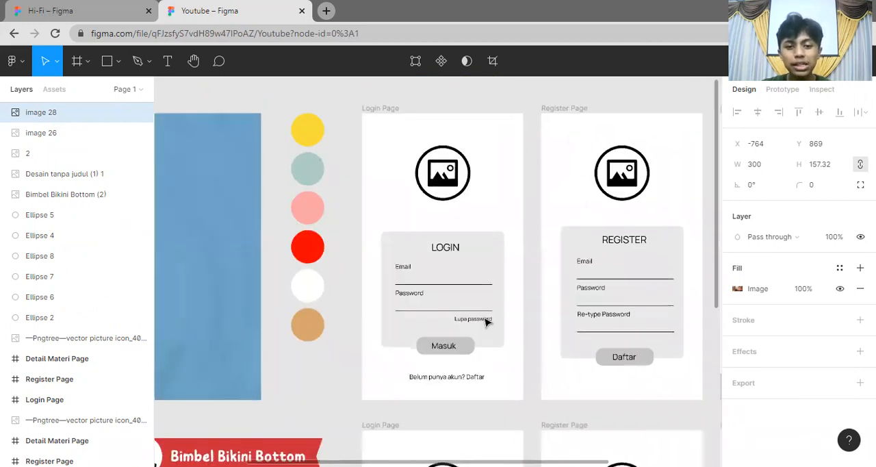
pyautogui.scroll(2, 486, 322)
pyautogui.scroll(1, 486, 322)
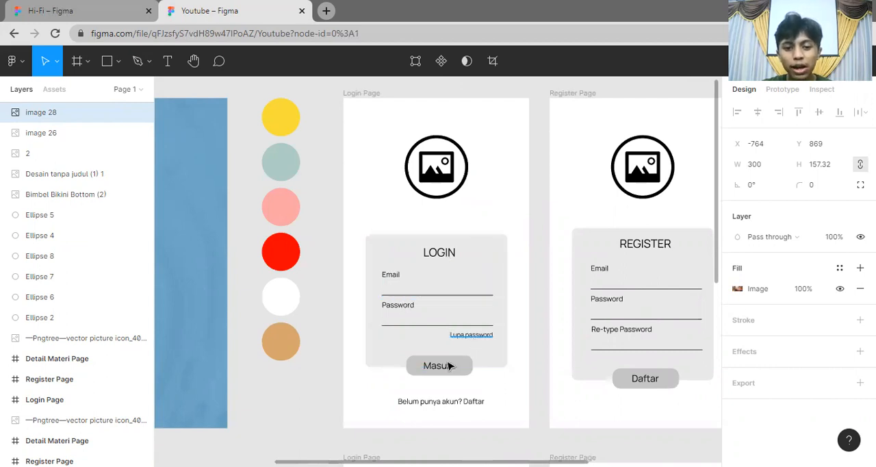
pyautogui.scroll(-3, 465, 383)
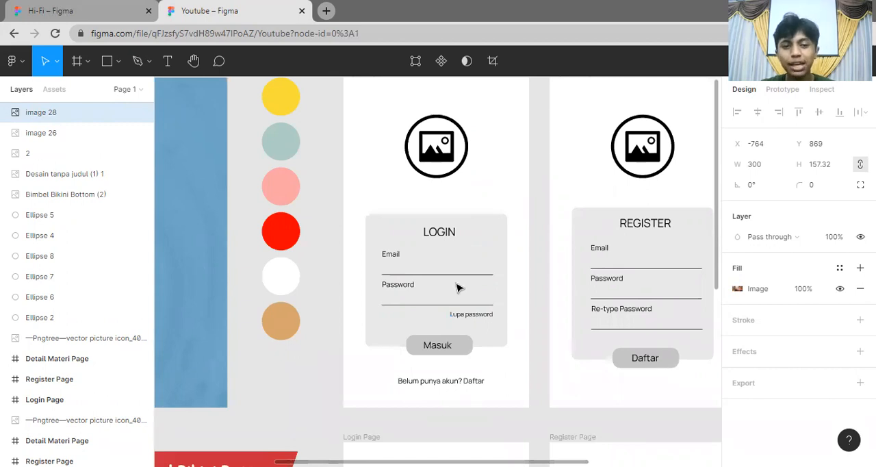
# Place a copy of the blue 360 × 640 background image in the upper Login Page frame, aligned at X 0, Y 0.
pyautogui.scroll(3, 453, 287)
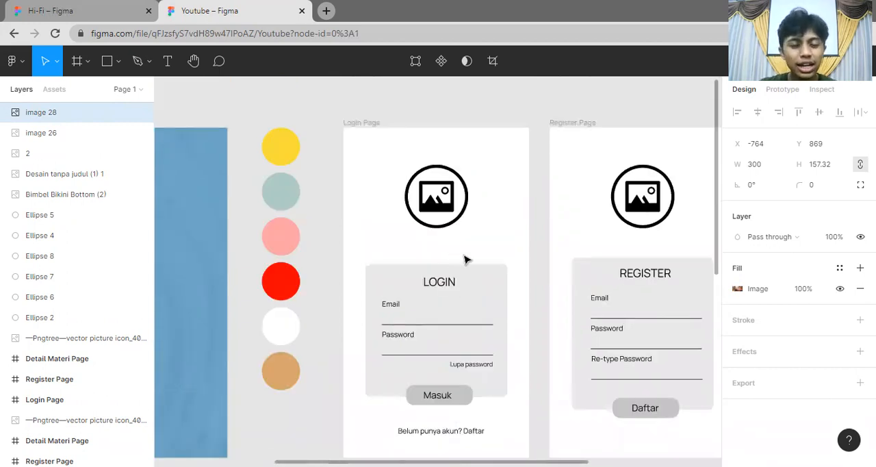
pyautogui.scroll(-1, 465, 260)
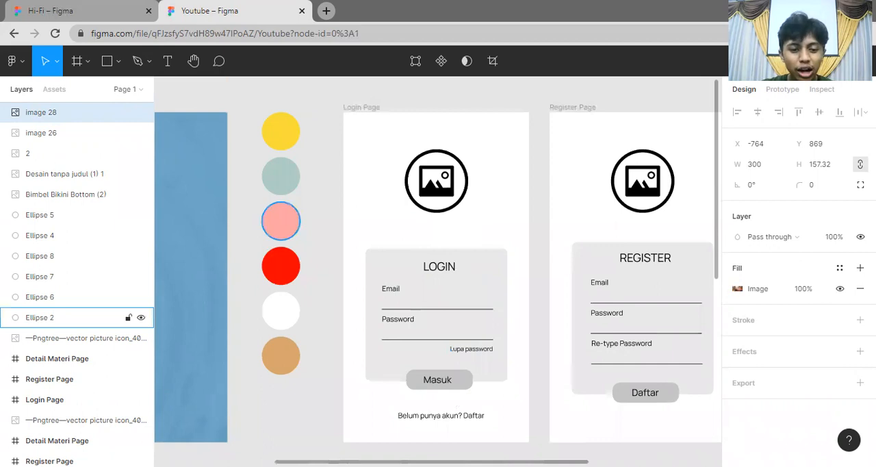
pyautogui.hscroll(-3, 269, 424)
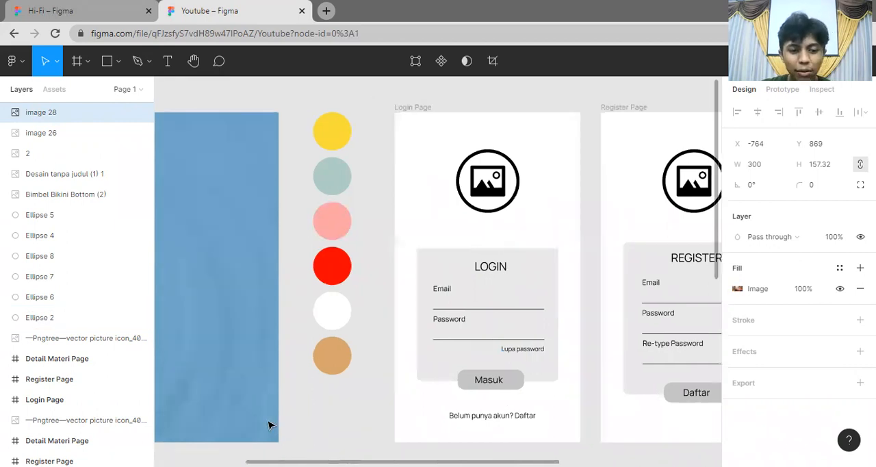
pyautogui.hscroll(-1, 269, 425)
pyautogui.click(252, 338)
pyautogui.moveTo(470, 247); pyautogui.dragTo(536, 244)
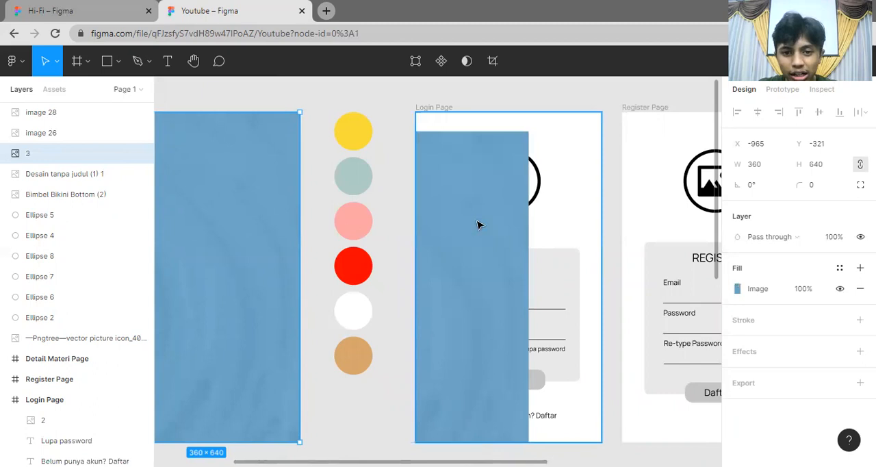
pyautogui.moveTo(547, 208); pyautogui.dragTo(550, 204)
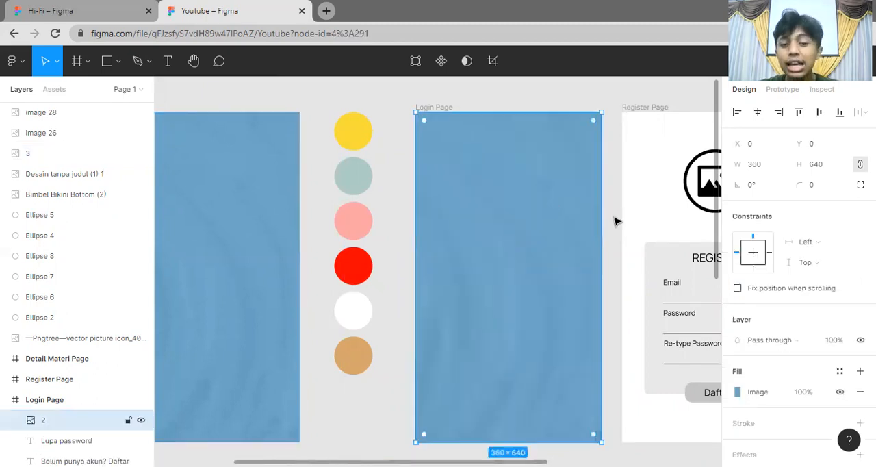
# Send the blue background image to the back of the upper Login Page frame, behind the login form.
pyautogui.rightClick(499, 187)
pyautogui.click(458, 177)
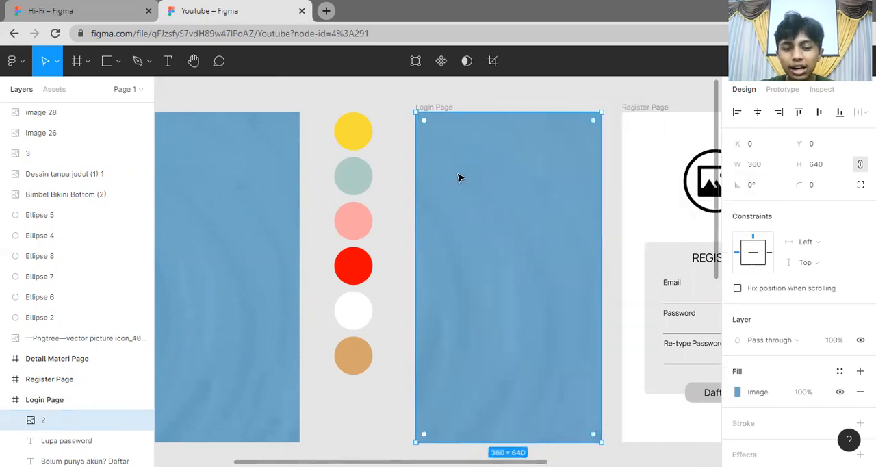
pyautogui.rightClick(447, 226)
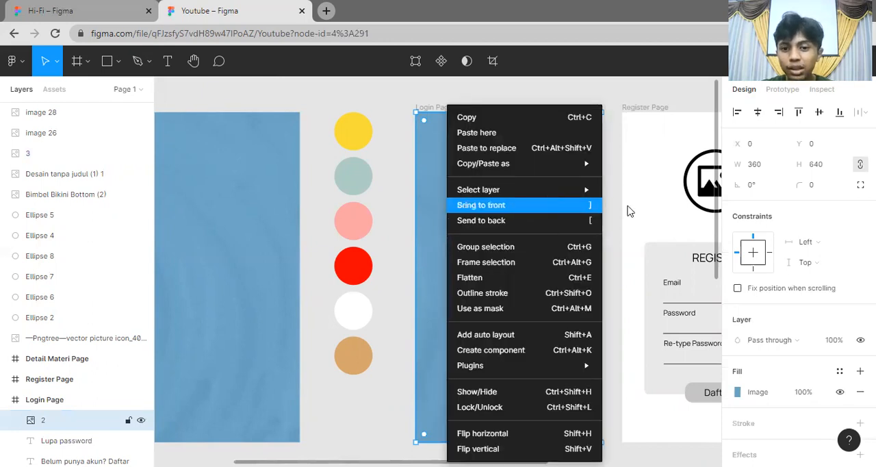
pyautogui.click(539, 207)
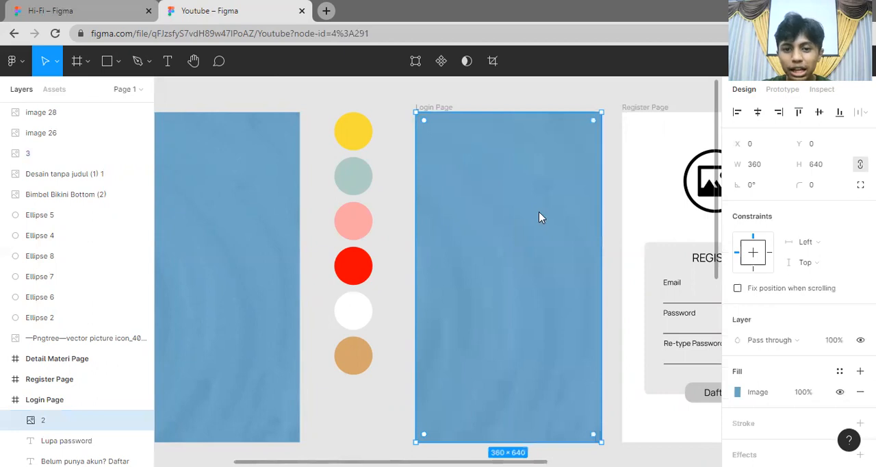
pyautogui.rightClick(539, 217)
pyautogui.click(556, 220)
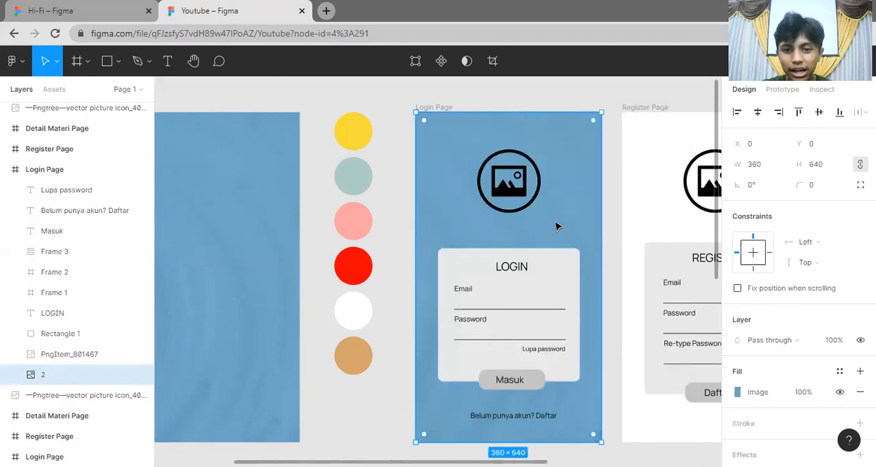
pyautogui.click(613, 228)
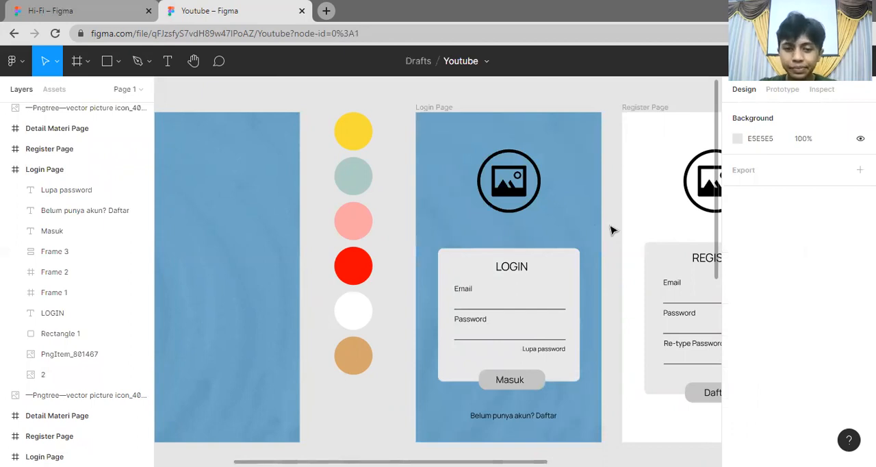
# Paste a copy of the round Bimbel Bikini Bottom logo into the upper Login Page frame.
pyautogui.scroll(-1, 571, 223)
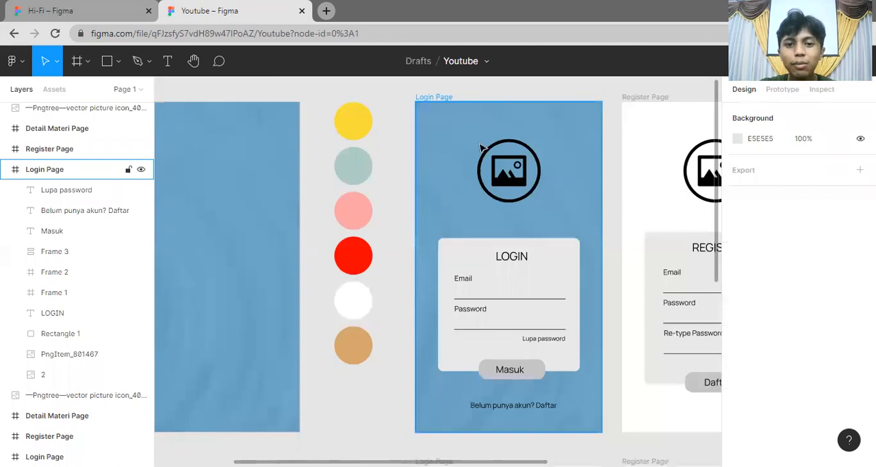
pyautogui.click(521, 188)
pyautogui.scroll(-4, 464, 245)
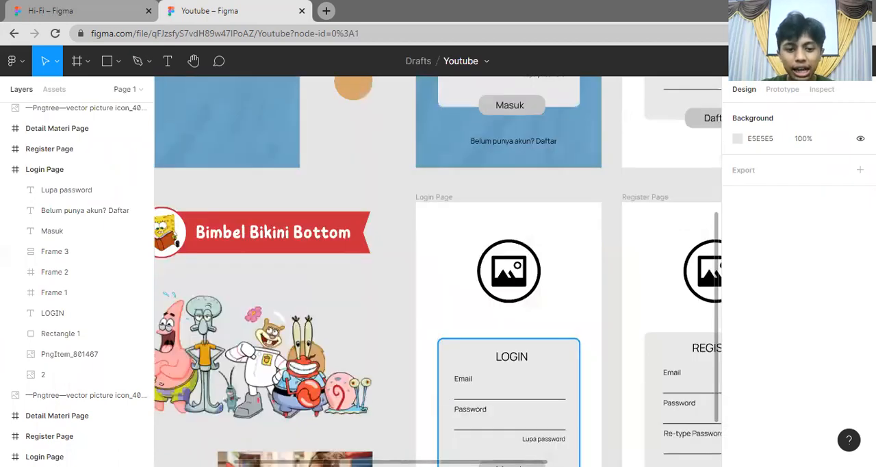
pyautogui.hscroll(-1, 438, 271)
pyautogui.hscroll(-4, 209, 257)
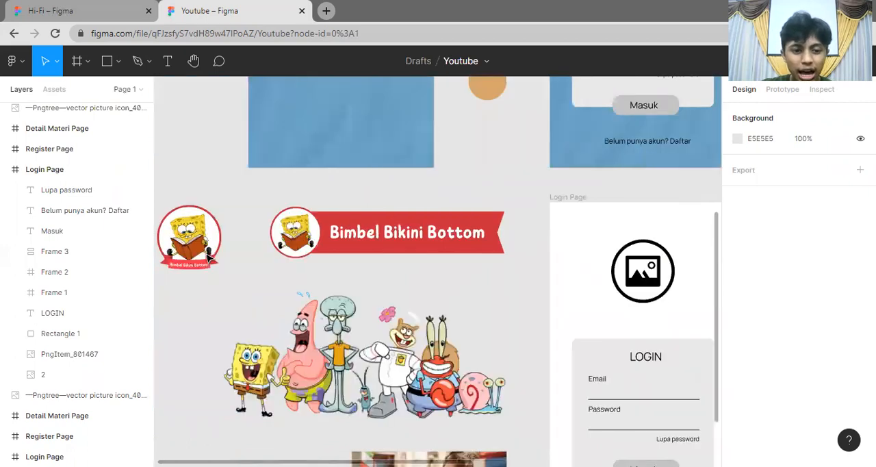
pyautogui.click(209, 257)
pyautogui.hscroll(-1, 209, 257)
pyautogui.hotkey('ctrl', 'v')
pyautogui.moveTo(208, 244); pyautogui.dragTo(648, 163)
pyautogui.scroll(4, 647, 168)
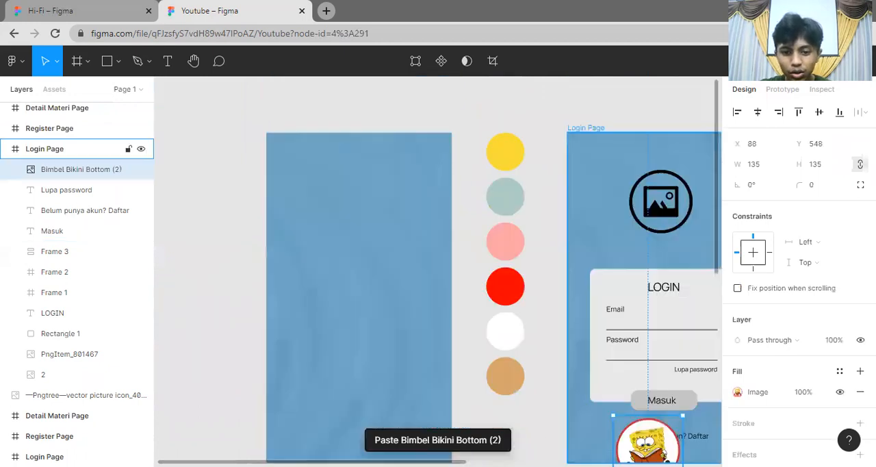
# Move the round logo over the image placeholder above the login form, at X 113, Y 66.
pyautogui.hscroll(1, 569, 391)
pyautogui.hscroll(2, 581, 438)
pyautogui.moveTo(579, 351); pyautogui.dragTo(586, 182)
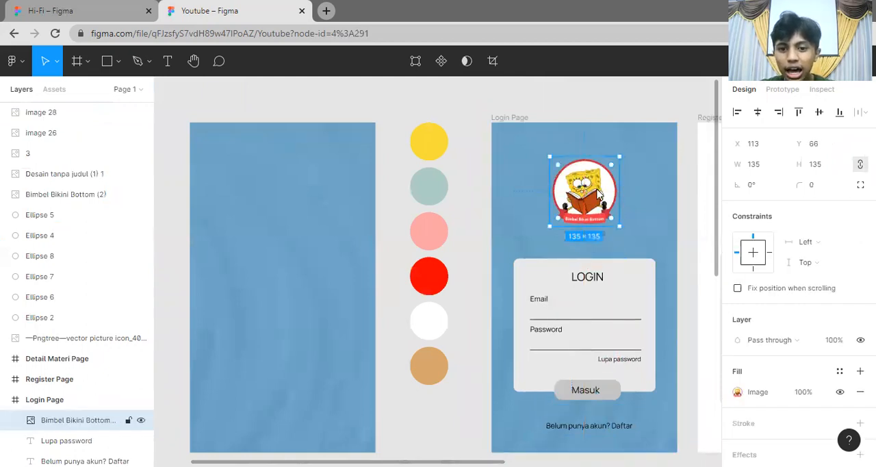
# Delete the PngItem_801467 image placeholder hidden beneath the round logo on the upper Login Page.
pyautogui.rightClick(597, 192)
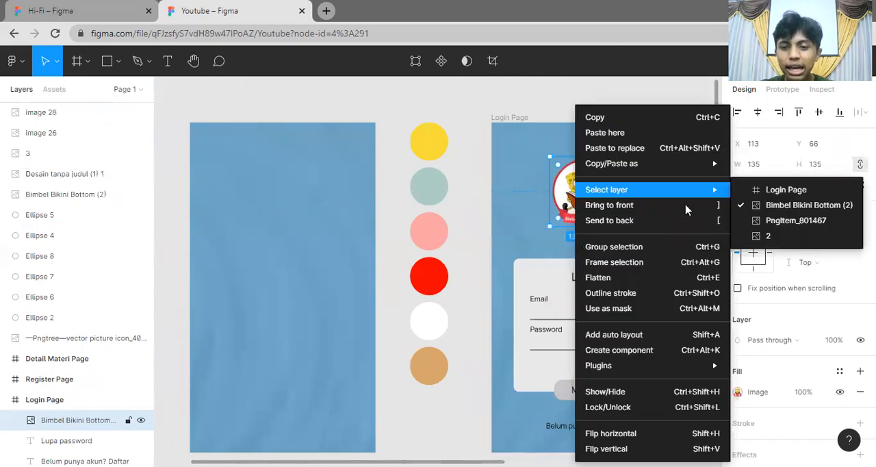
pyautogui.click(759, 221)
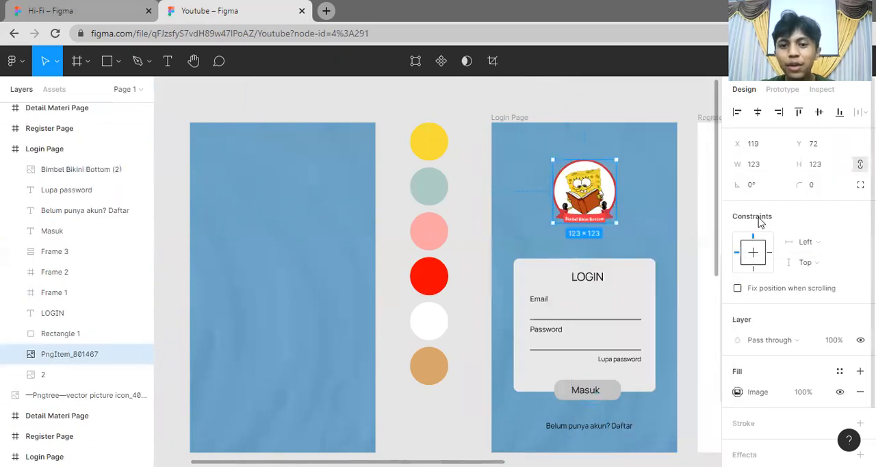
pyautogui.press('Delete')
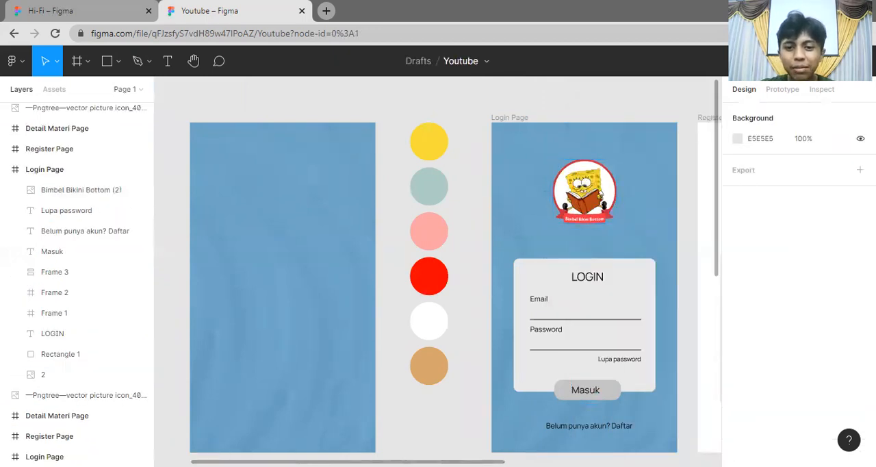
# Compare the upper Login Page and its login form with the original wireframe below it.
pyautogui.hscroll(3, 438, 273)
pyautogui.hscroll(2, 472, 301)
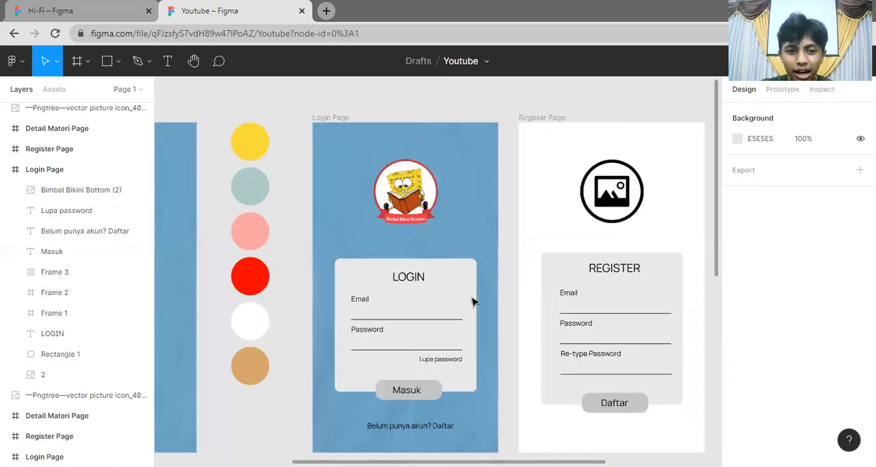
pyautogui.scroll(-6, 424, 303)
pyautogui.scroll(-2, 342, 308)
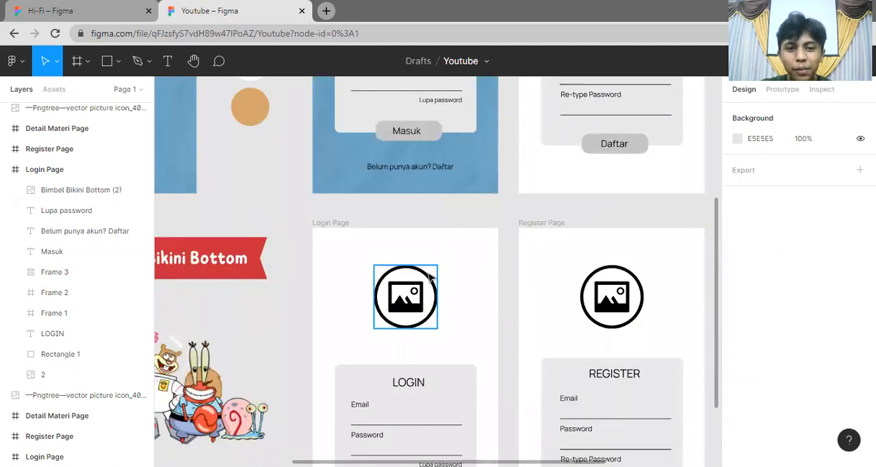
pyautogui.scroll(4, 435, 284)
pyautogui.scroll(4, 431, 204)
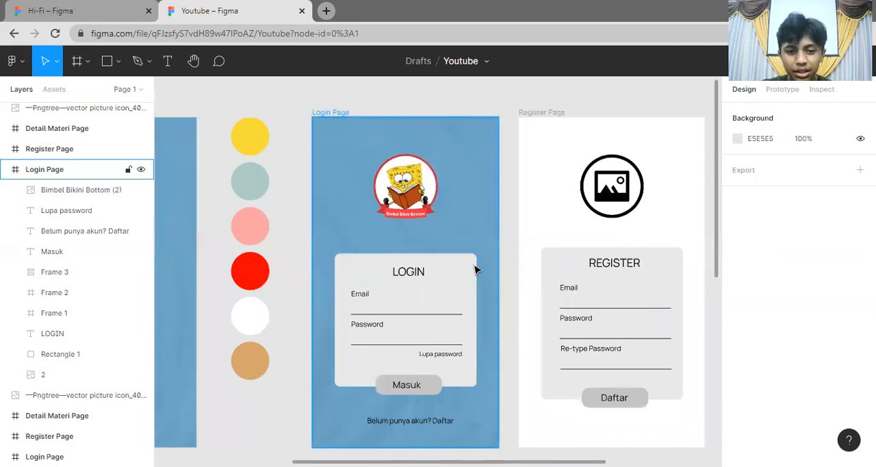
pyautogui.scroll(-1, 403, 157)
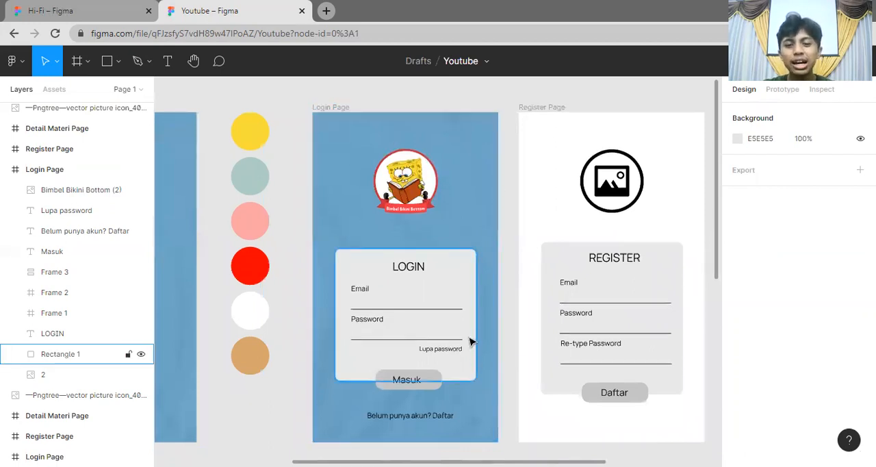
pyautogui.scroll(-5, 433, 258)
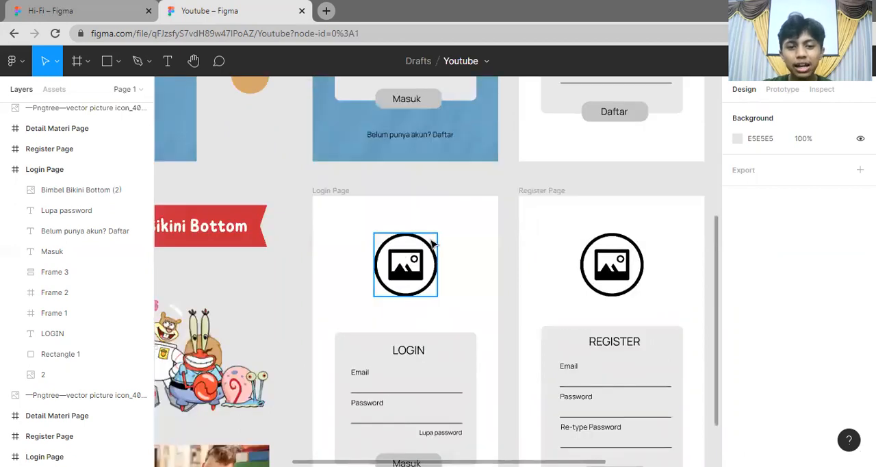
pyautogui.scroll(1, 425, 262)
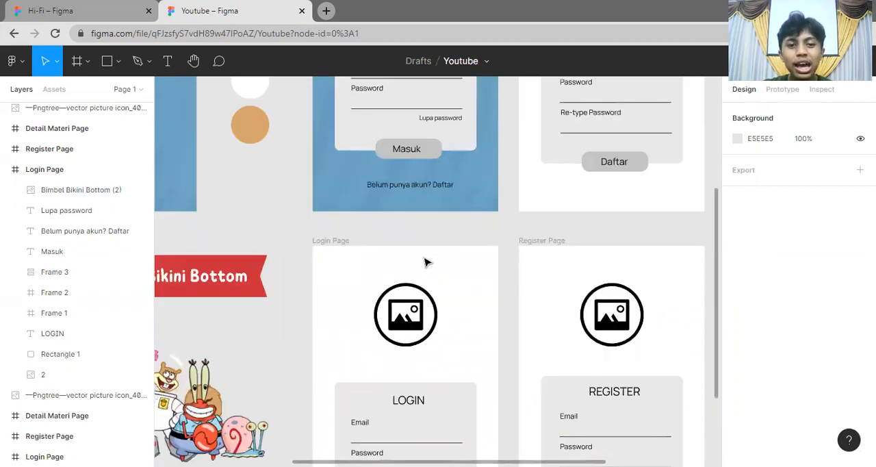
pyautogui.scroll(5, 425, 263)
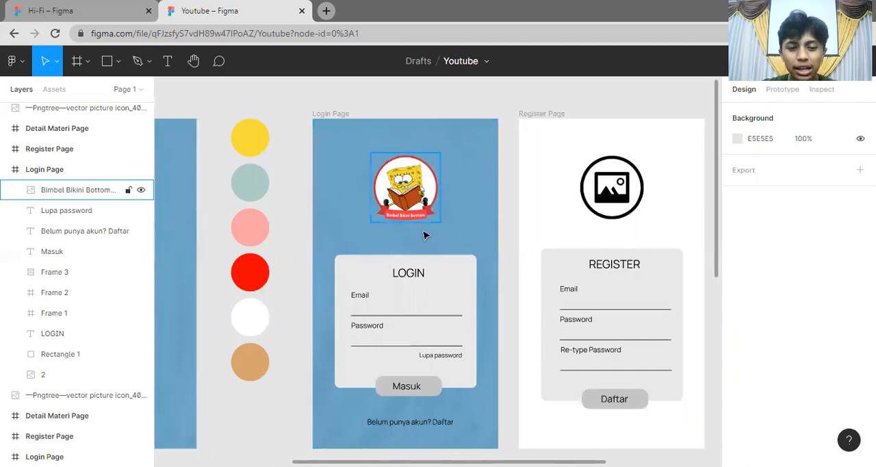
pyautogui.scroll(-1, 428, 233)
pyautogui.scroll(-1, 433, 231)
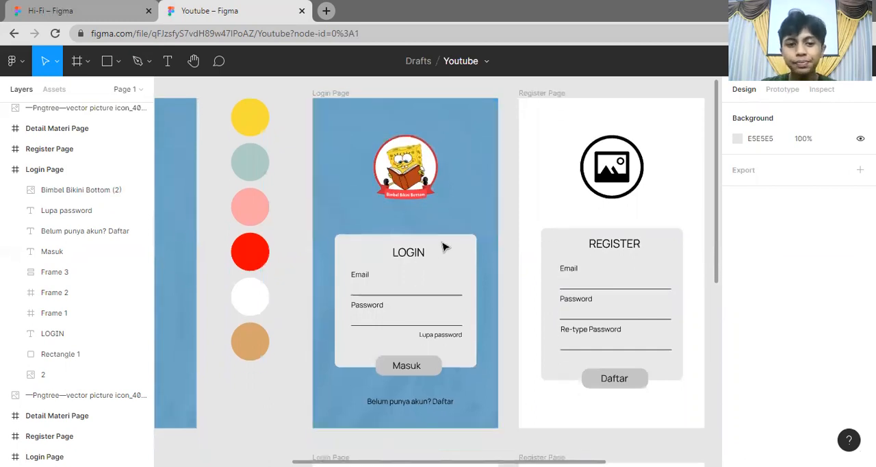
# Fill the upper Login Page's form card with white (FFFFFF) sampled from the palette's white circle.
pyautogui.click(459, 241)
pyautogui.scroll(-1, 479, 244)
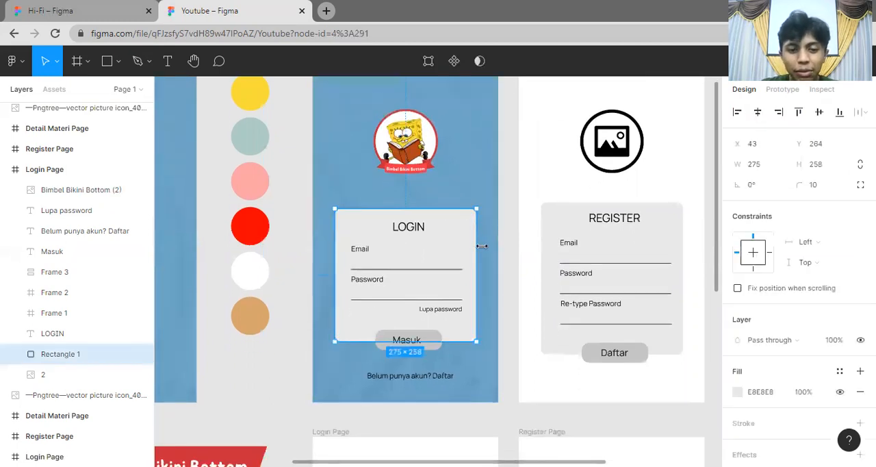
pyautogui.scroll(-1, 472, 238)
pyautogui.scroll(1, 660, 290)
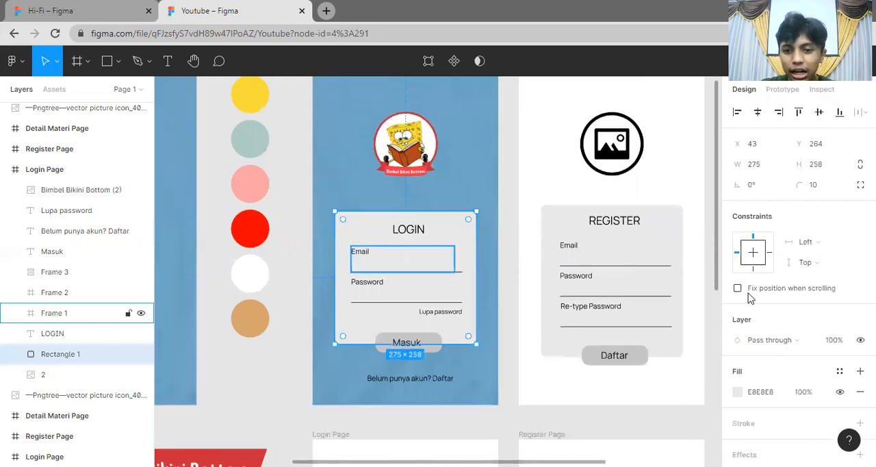
pyautogui.scroll(-1, 745, 304)
pyautogui.scroll(-3, 744, 330)
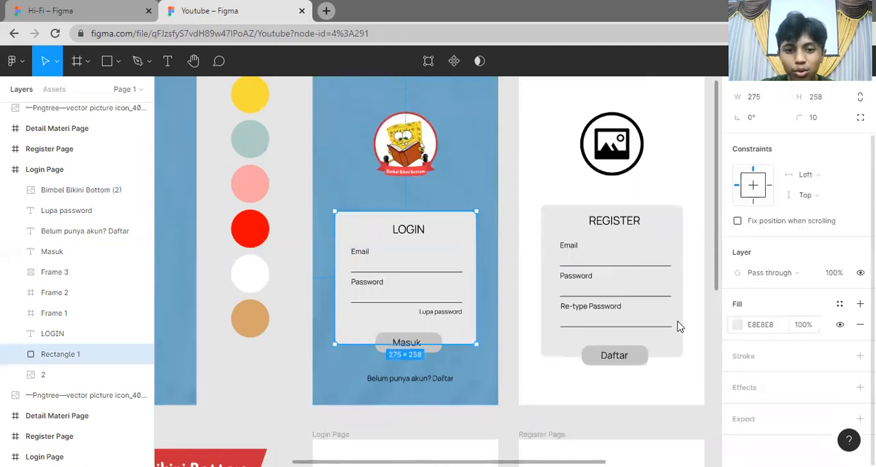
pyautogui.click(737, 324)
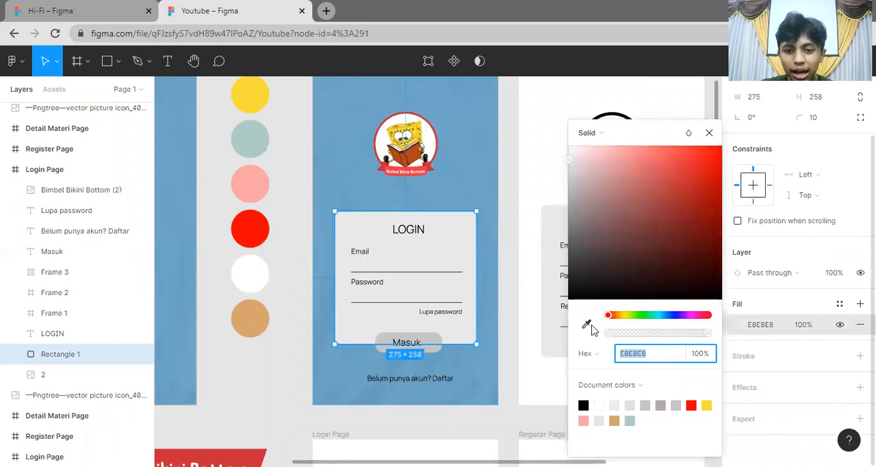
pyautogui.press('i')
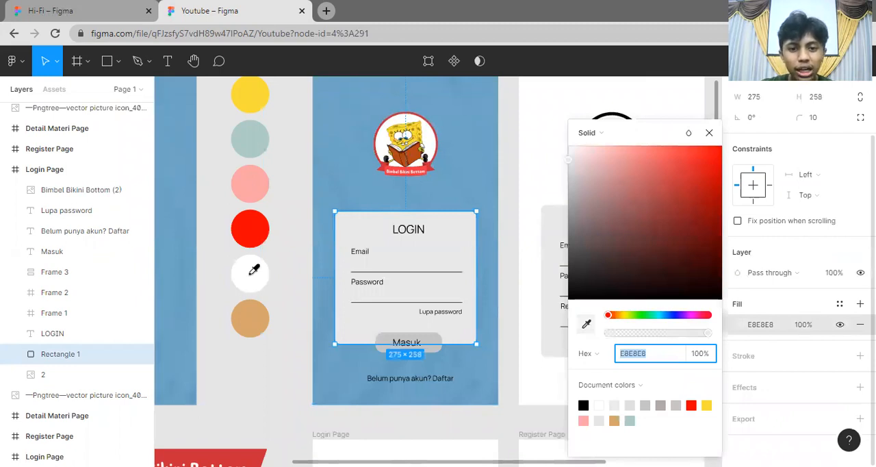
pyautogui.click(251, 272)
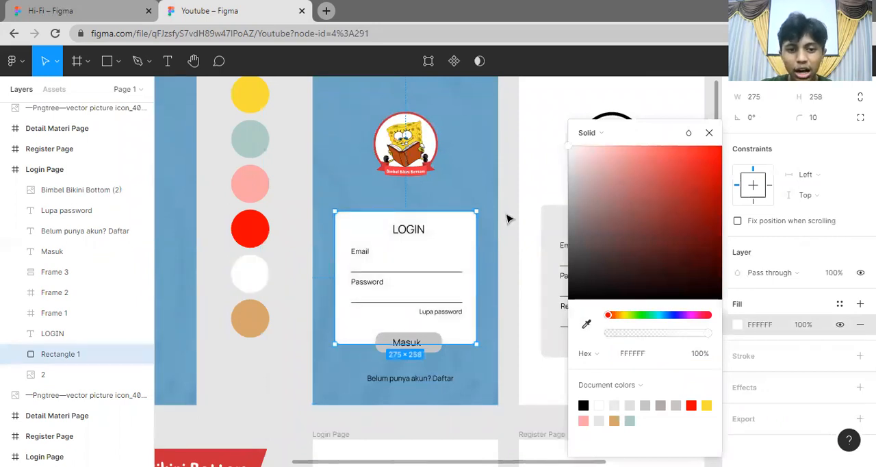
pyautogui.press('Escape')
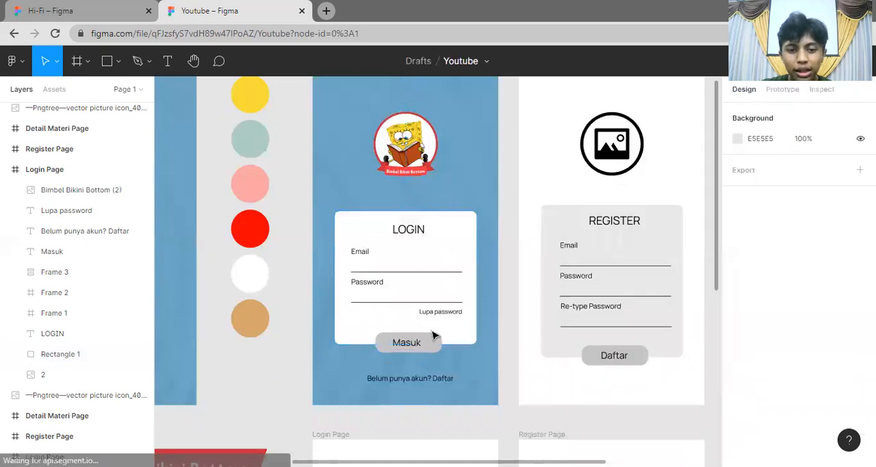
# Fill the Masuk button on the upper Login Page with yellow F6DD38 sampled from the palette's yellow circle.
pyautogui.click(433, 335)
pyautogui.scroll(-2, 708, 307)
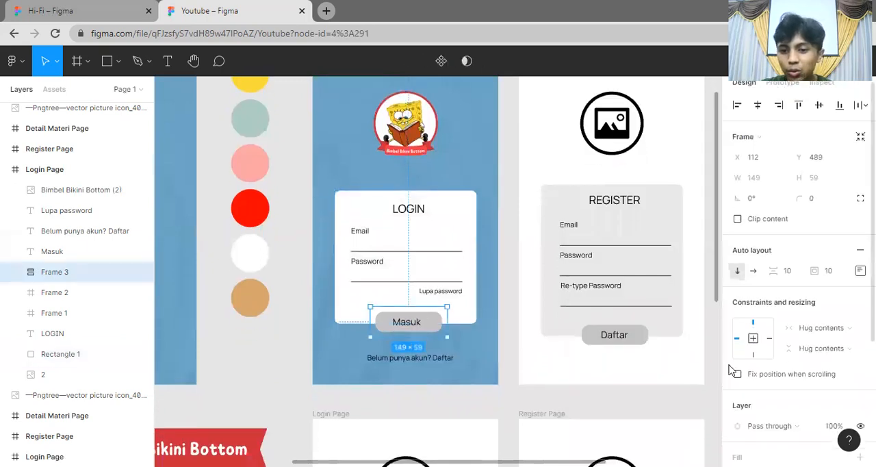
pyautogui.scroll(-3, 735, 367)
pyautogui.click(744, 357)
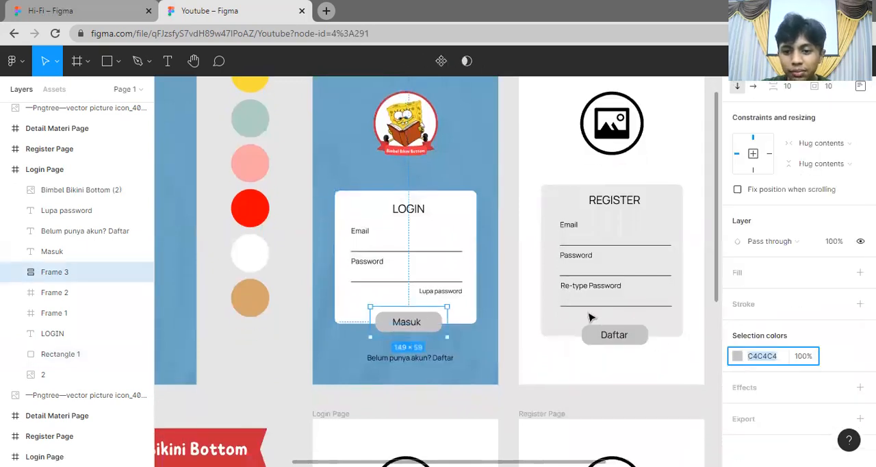
pyautogui.click(738, 357)
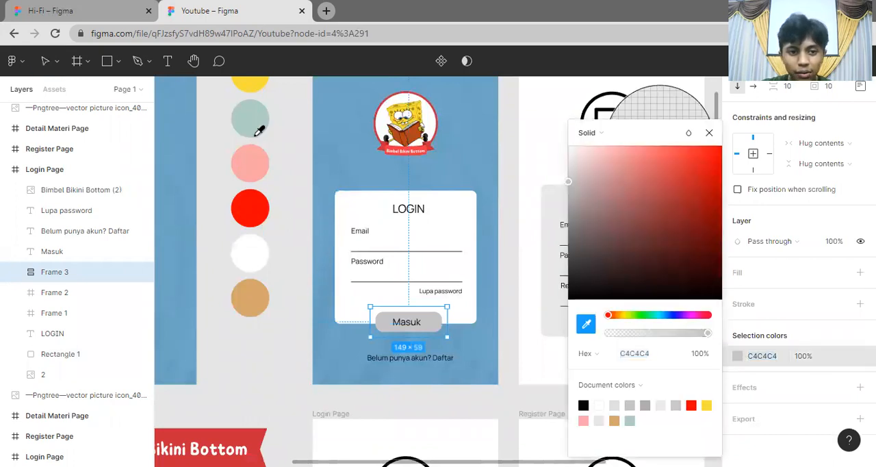
pyautogui.scroll(1, 258, 137)
pyautogui.click(480, 173)
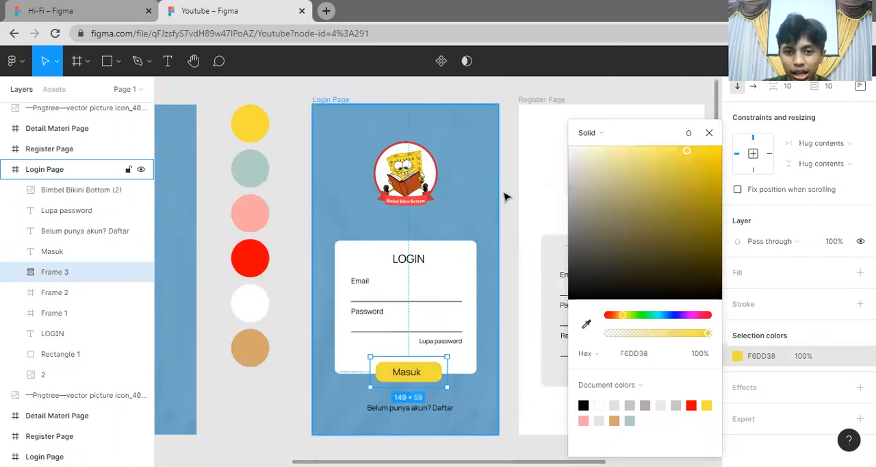
pyautogui.click(479, 276)
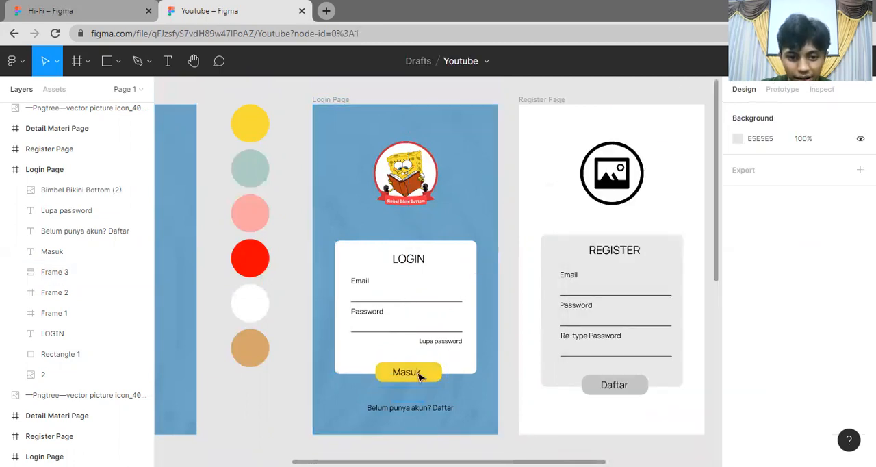
# Centre the yellow Masuk button and its text label horizontally on the Login Page, at X 105 and X 152.
pyautogui.scroll(-1, 434, 370)
pyautogui.click(757, 113)
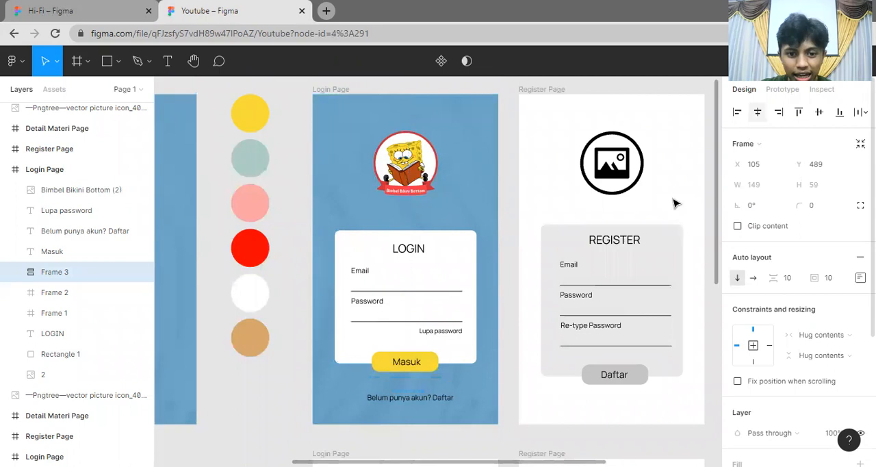
pyautogui.press('Return')
pyautogui.click(758, 113)
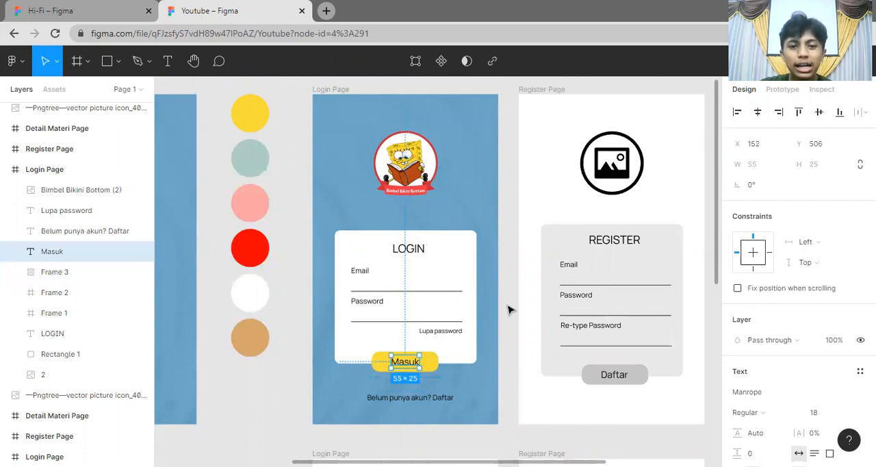
pyautogui.click(507, 310)
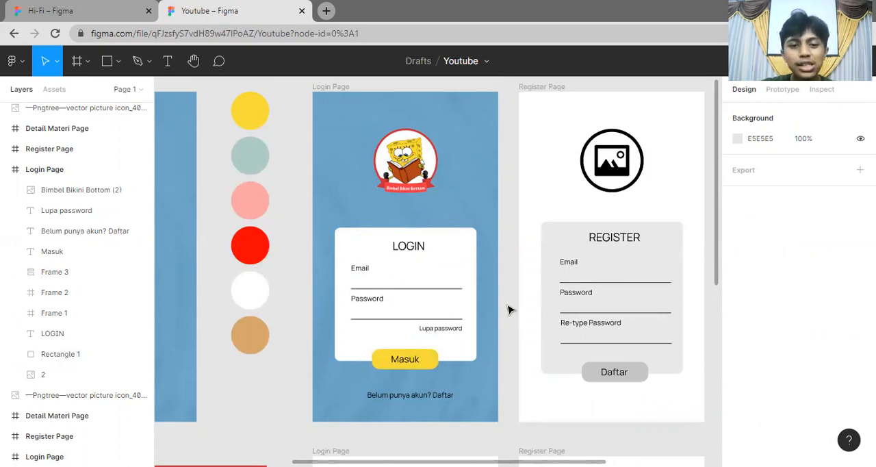
# Set the LOGIN heading's font to Patrick Hand and centre it horizontally in the form card at X 156.
pyautogui.scroll(-1, 507, 310)
pyautogui.scroll(2, 508, 310)
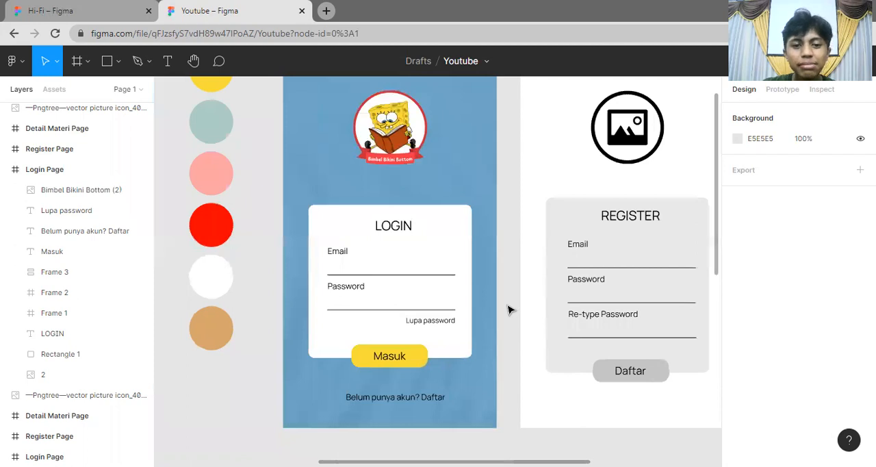
pyautogui.scroll(-1, 507, 310)
pyautogui.scroll(1, 507, 310)
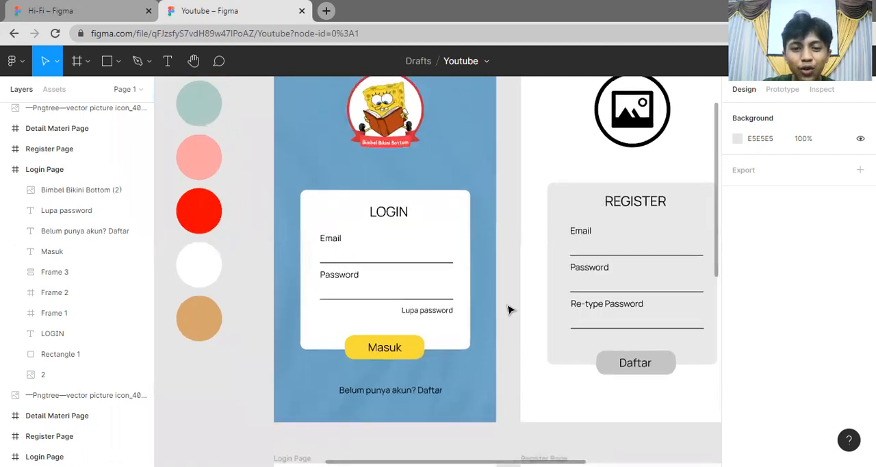
pyautogui.scroll(-1, 508, 310)
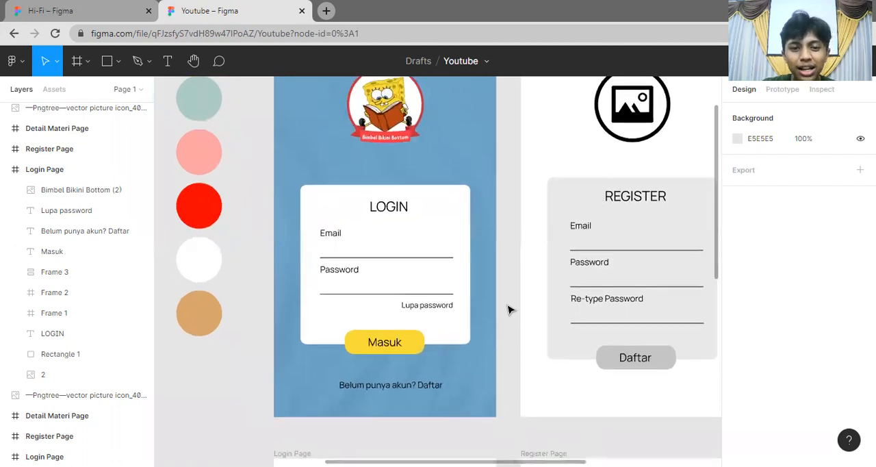
pyautogui.click(387, 207)
pyautogui.scroll(-3, 771, 332)
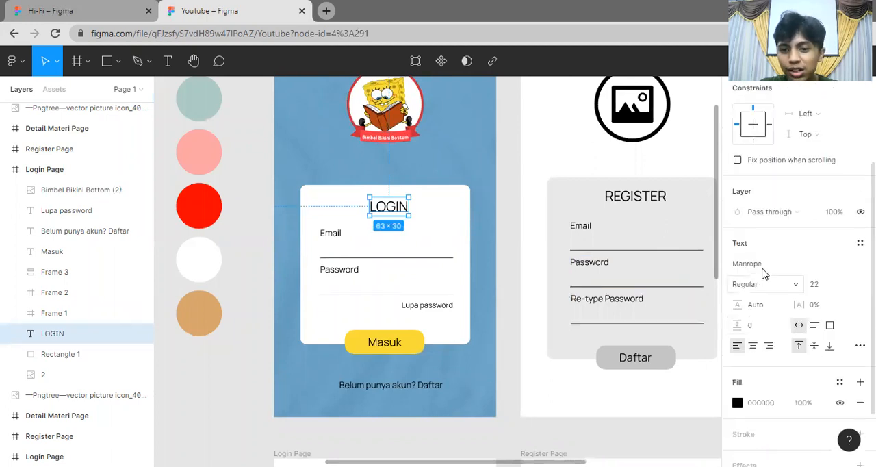
pyautogui.click(762, 266)
pyautogui.write('Patrick')
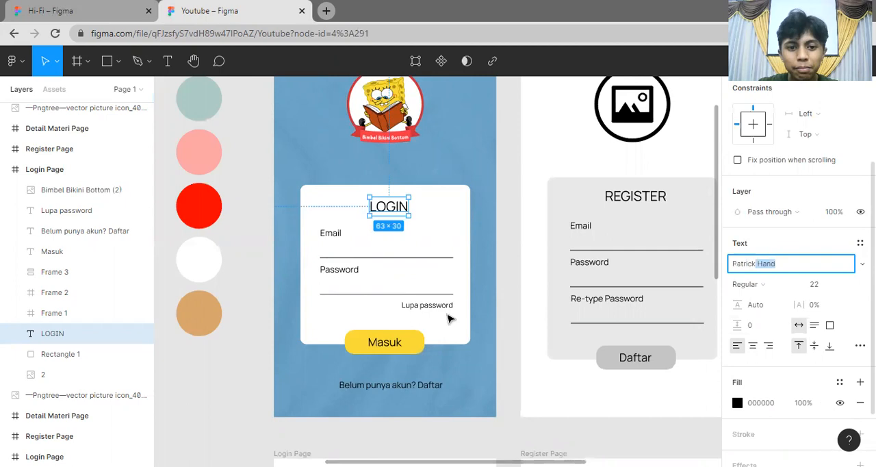
pyautogui.press('Return')
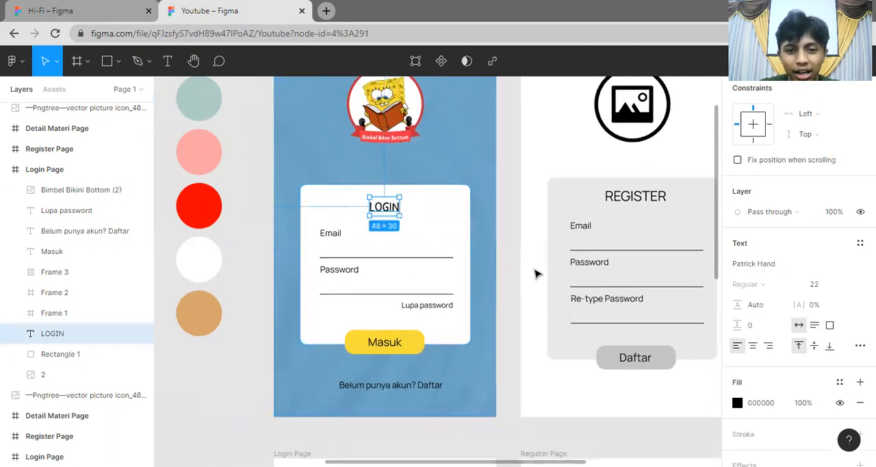
pyautogui.scroll(3, 777, 140)
pyautogui.press('Right')
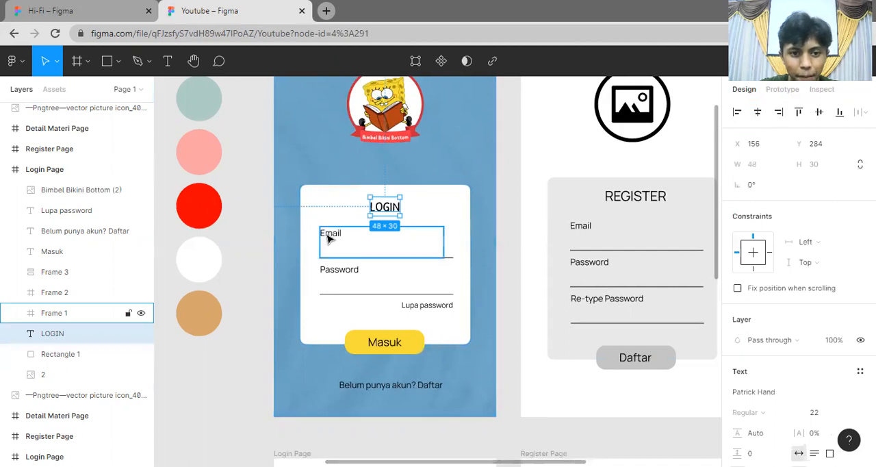
# Change the font of the Email label in the login form to Patrick Hand.
pyautogui.doubleClick(329, 236)
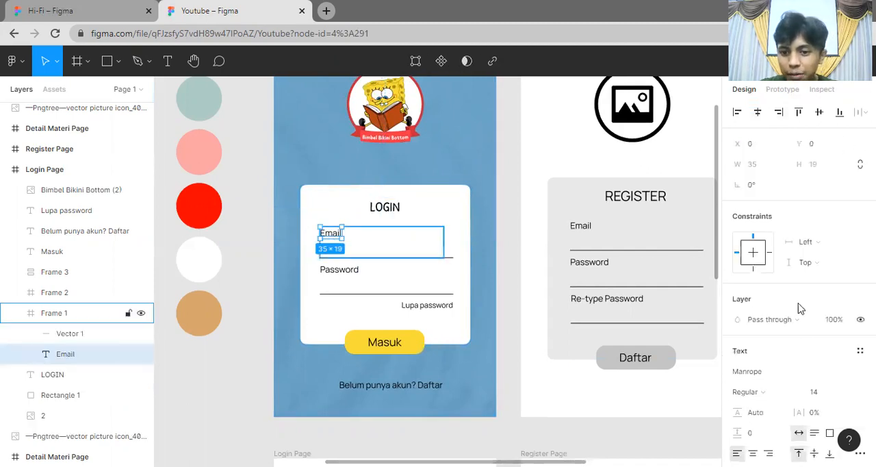
pyautogui.scroll(-3, 771, 245)
pyautogui.click(766, 194)
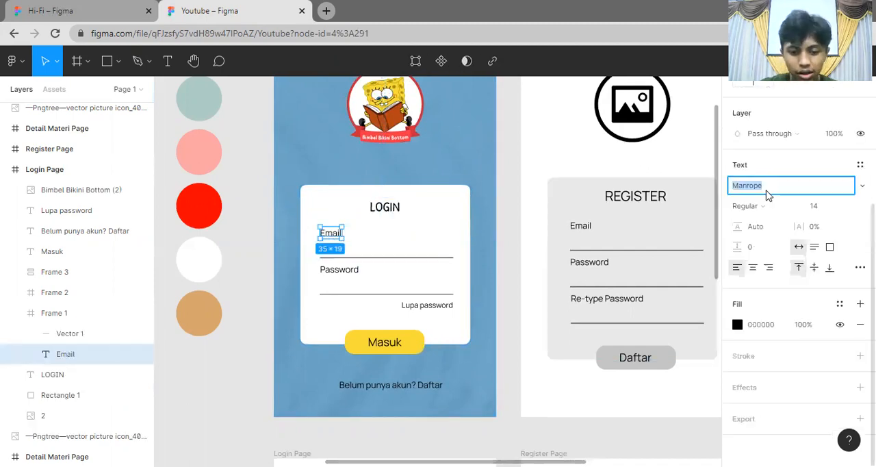
pyautogui.write('Patrick Hand')
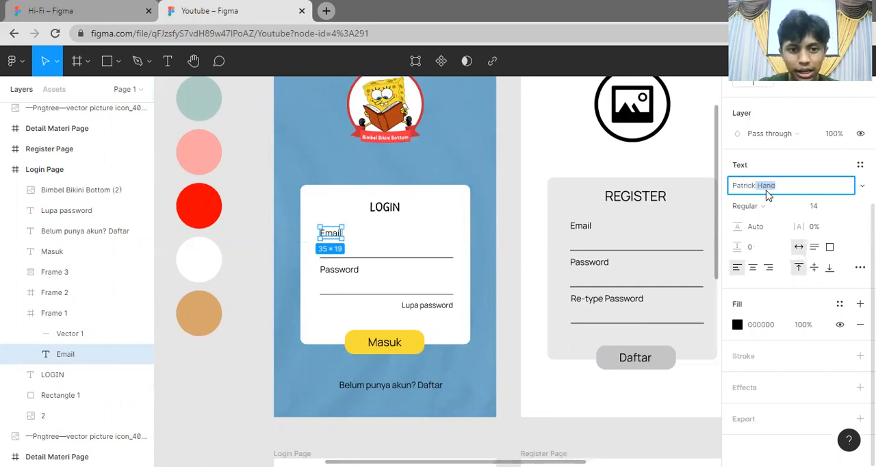
pyautogui.press('Return')
# Change the font of the Password label in the login form to Patrick Hand.
pyautogui.click(340, 274)
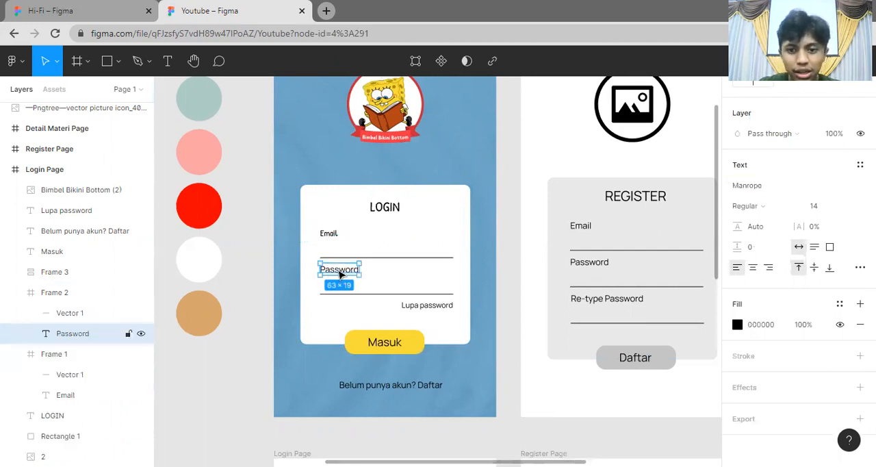
pyautogui.click(766, 191)
pyautogui.write('Pa')
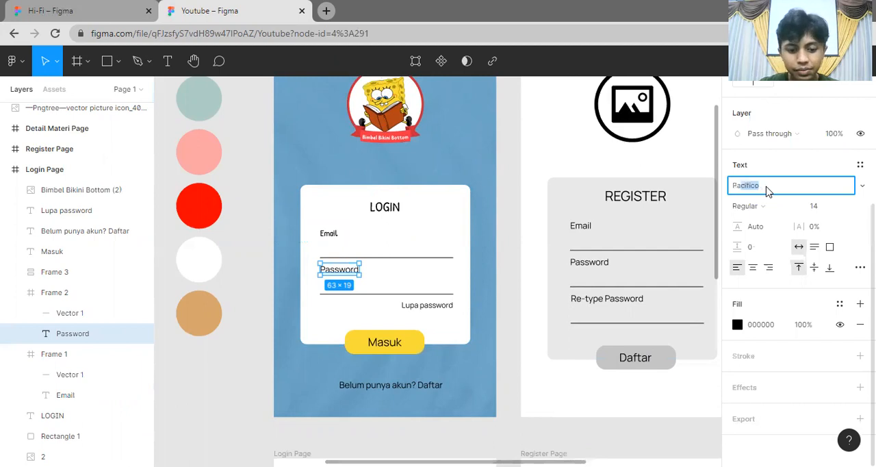
pyautogui.write('ri')
pyautogui.press('BackSpace')
pyautogui.press('BackSpace')
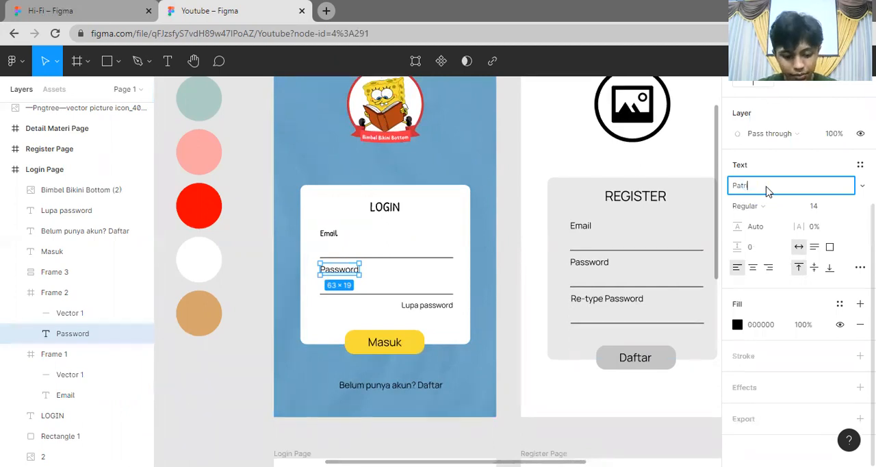
pyautogui.write('tr')
pyautogui.press('Return')
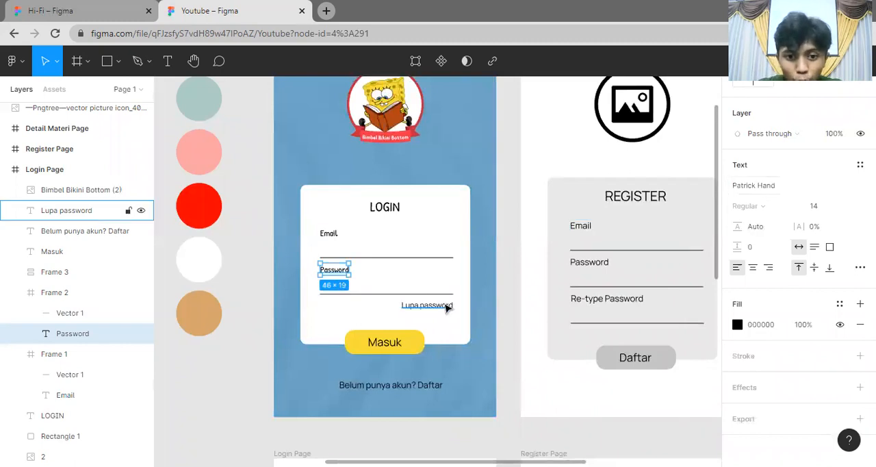
# Set the "Lupa password" text to Patrick Hand and align its right edge with the end of the password line.
pyautogui.click(446, 309)
pyautogui.click(761, 212)
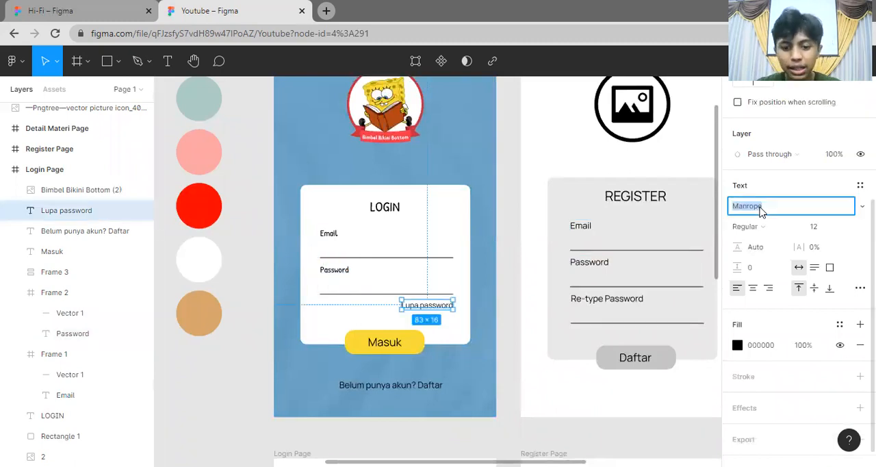
pyautogui.write('Pa')
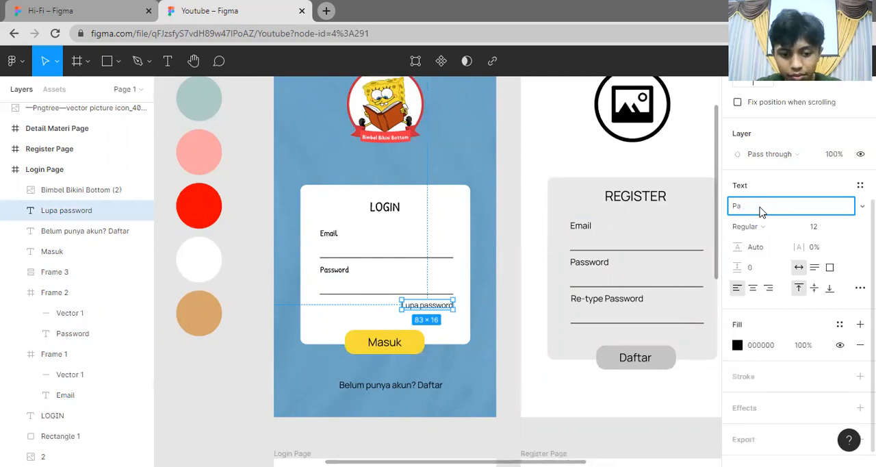
pyautogui.write('trick')
pyautogui.press('Return')
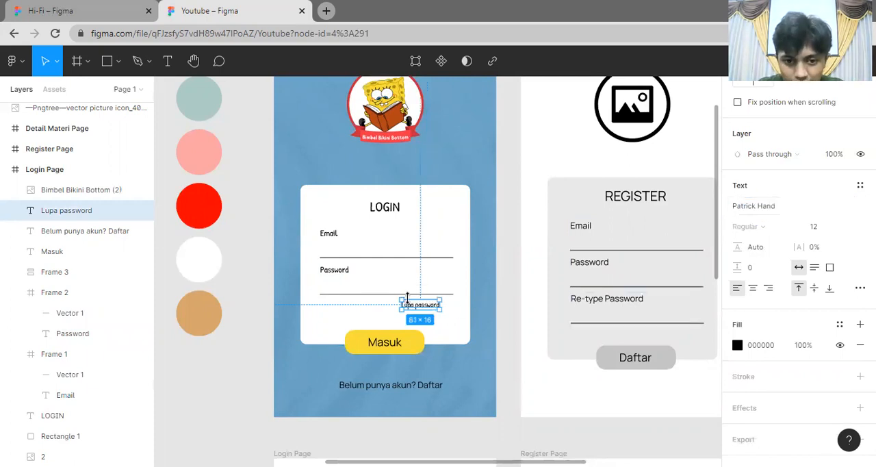
pyautogui.moveTo(442, 307); pyautogui.dragTo(440, 307)
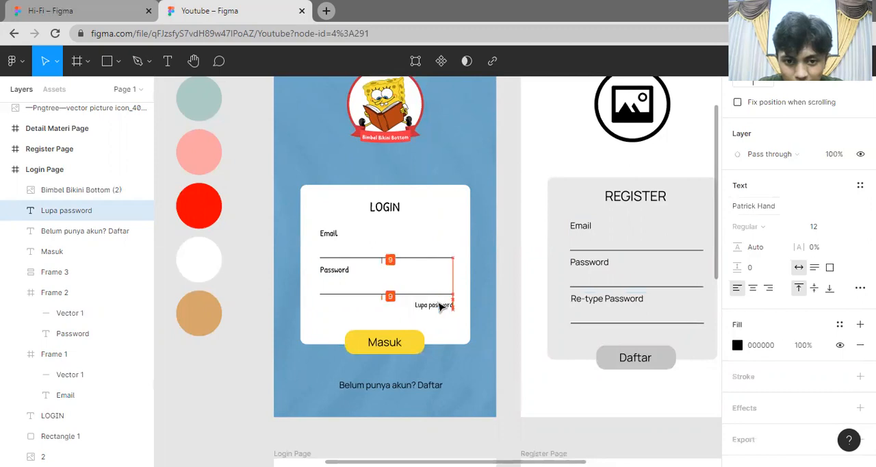
pyautogui.scroll(-1, 440, 306)
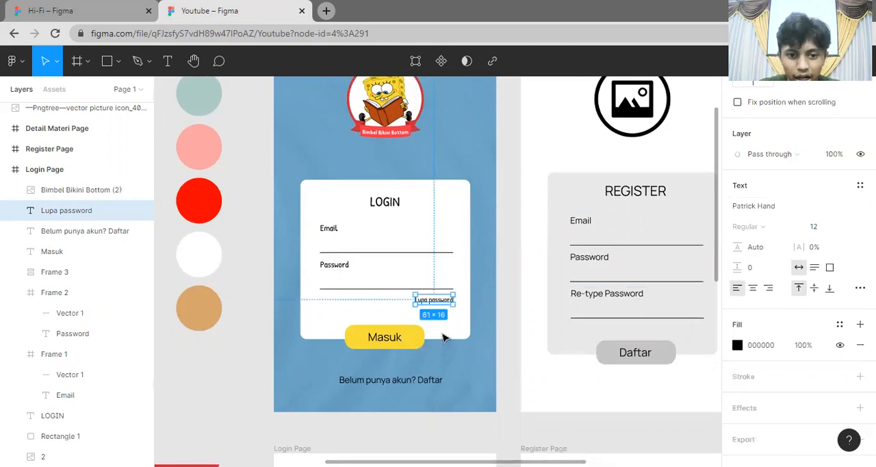
# Change the font of the Masuk button's label to Patrick Hand.
pyautogui.click(385, 332)
pyautogui.click(758, 212)
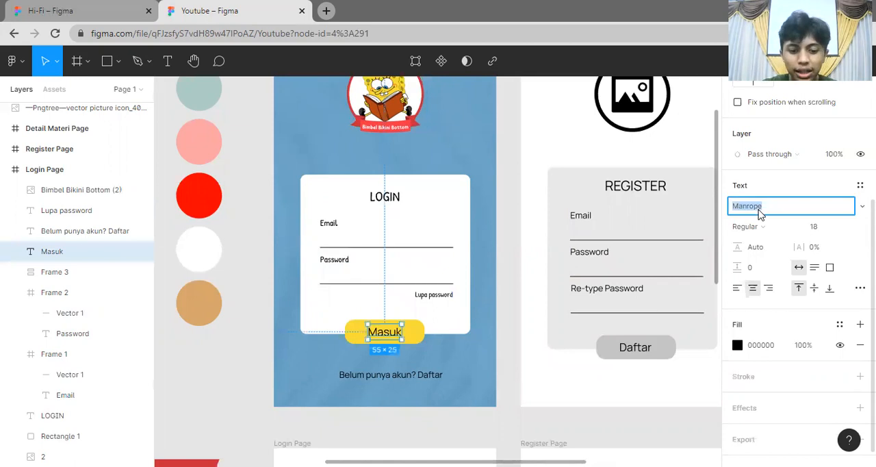
pyautogui.write('Patrick Hand')
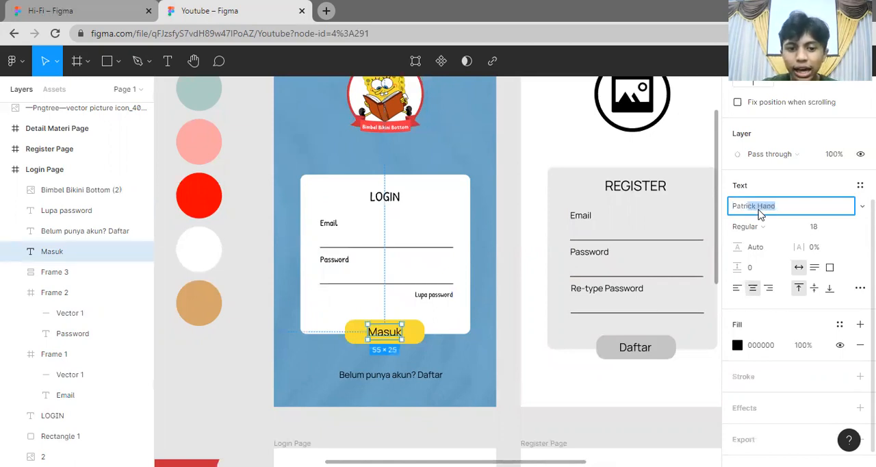
pyautogui.press('Return')
# Set the "Belum punya akun? Daftar" text to Patrick Hand and centre it horizontally below the Masuk button.
pyautogui.click(423, 377)
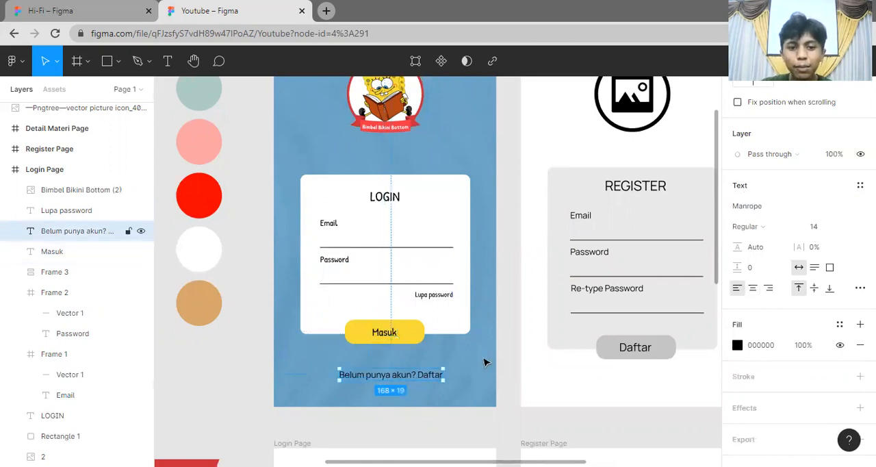
pyautogui.click(762, 209)
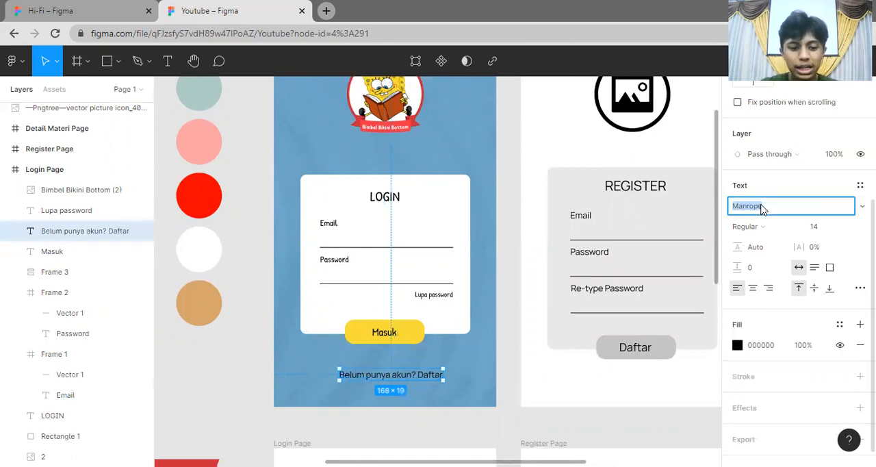
pyautogui.write('Patrick Hand')
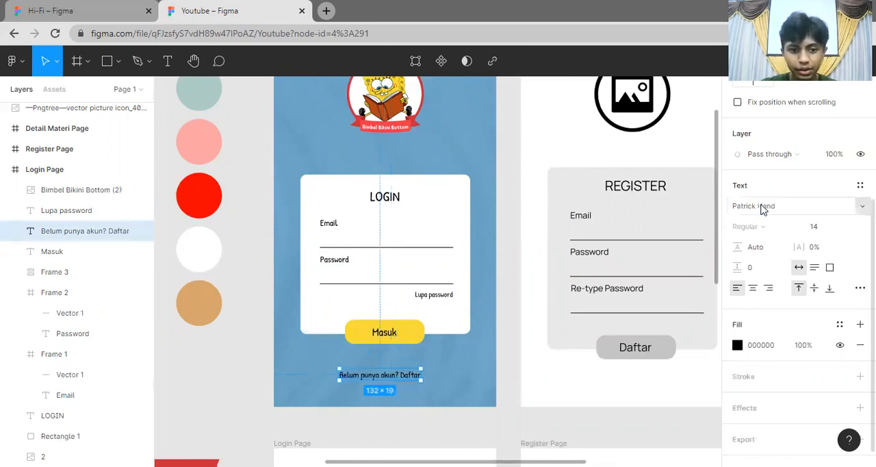
pyautogui.press('Return')
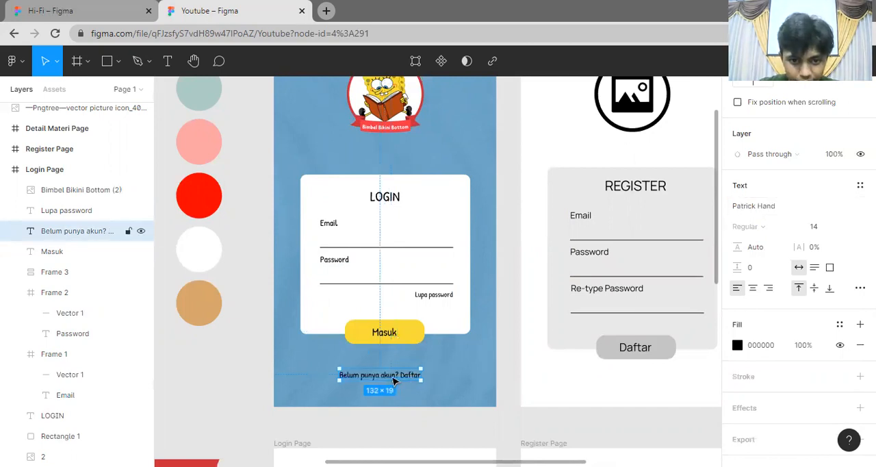
pyautogui.moveTo(394, 381); pyautogui.dragTo(398, 381)
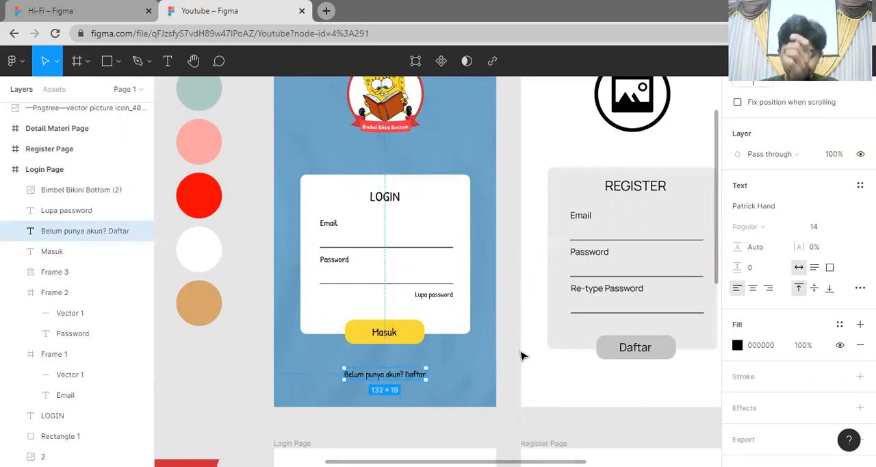
pyautogui.click(486, 359)
pyautogui.scroll(1, 499, 344)
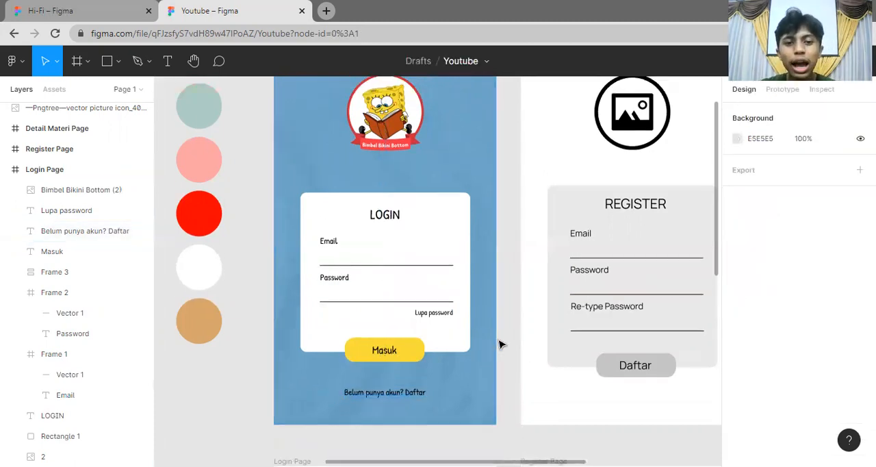
# Set the opacity of the "Lupa password" text in the login form to 70%.
pyautogui.scroll(-1, 500, 345)
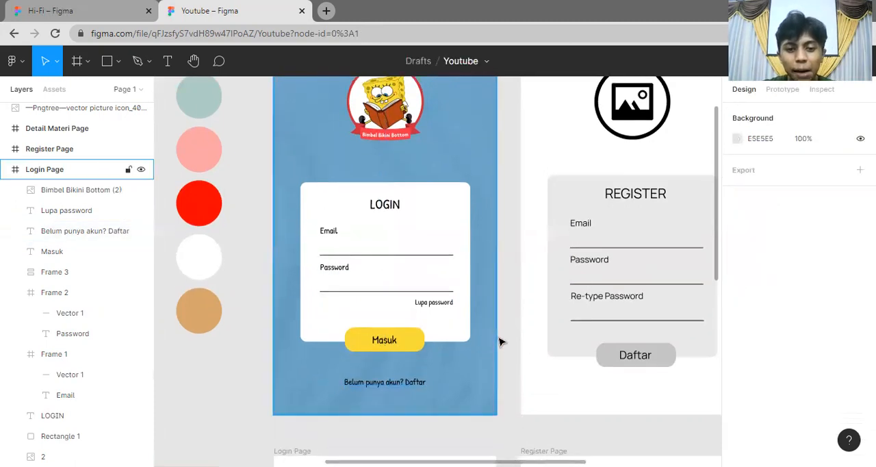
pyautogui.click(445, 299)
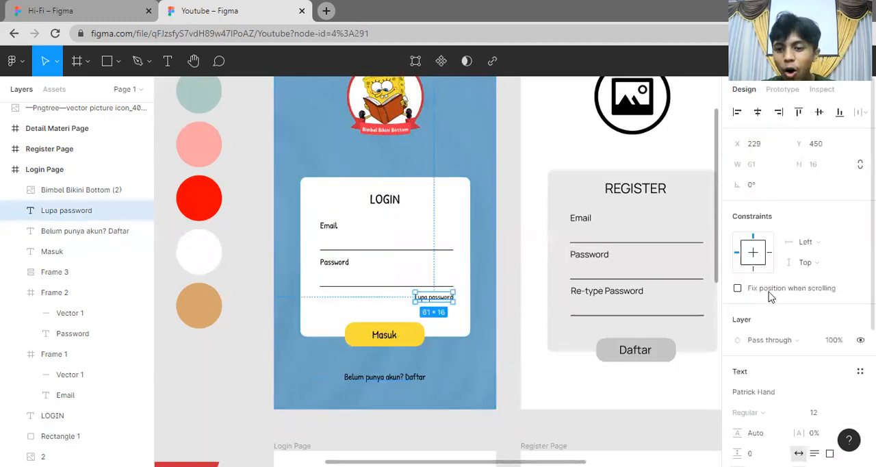
pyautogui.scroll(-1, 766, 297)
pyautogui.click(831, 277)
pyautogui.write('70')
pyautogui.press('Return')
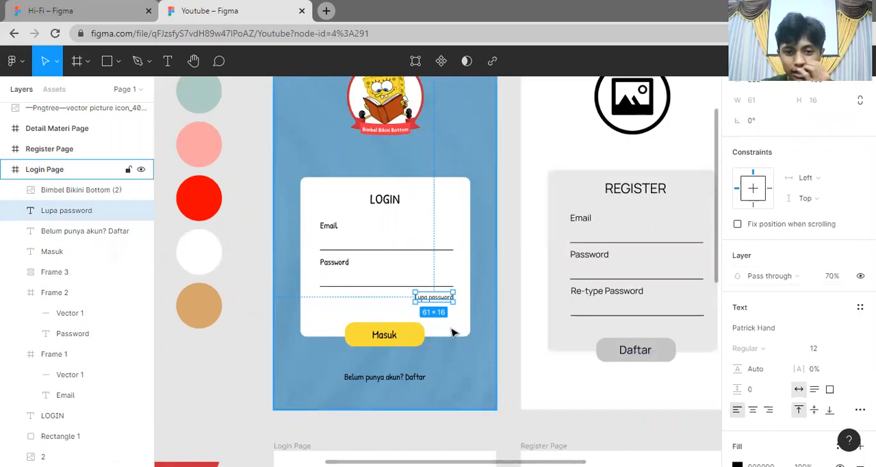
pyautogui.click(496, 322)
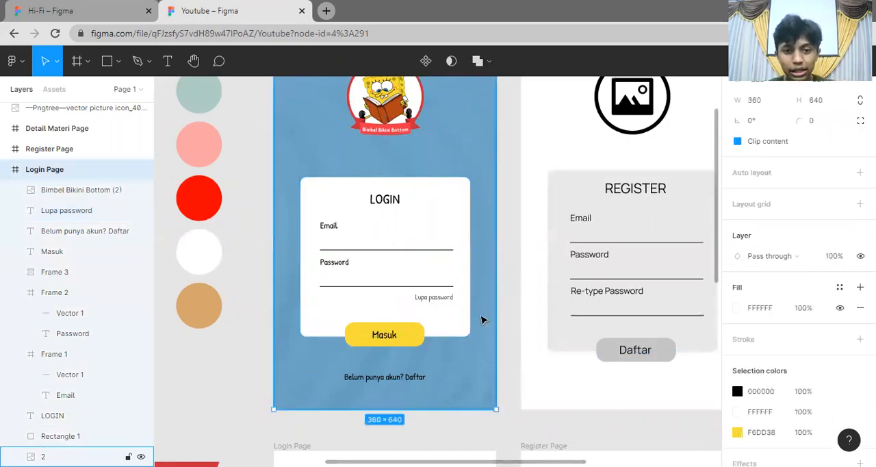
# Recolour only the word "Daftar" in the "Belum punya akun? Daftar" text to FF0000, sampled from the red palette circle.
pyautogui.scroll(-1, 482, 319)
pyautogui.scroll(3, 513, 308)
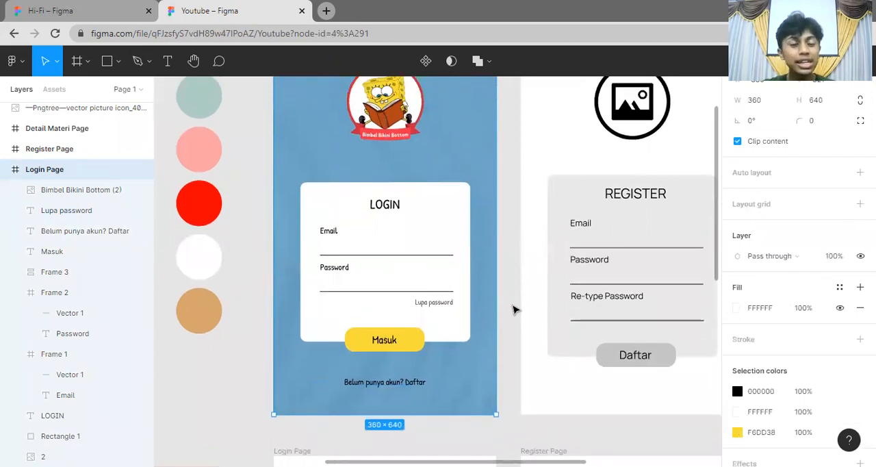
pyautogui.scroll(-2, 514, 309)
pyautogui.scroll(-4, 514, 310)
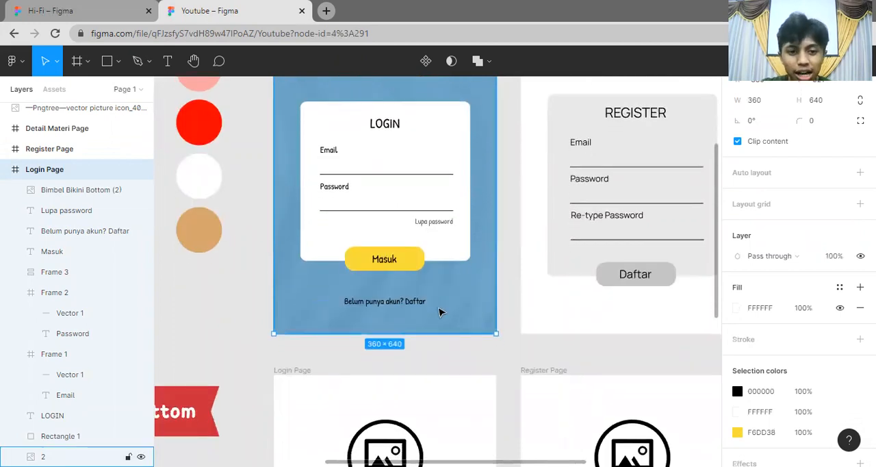
pyautogui.scroll(2, 440, 312)
pyautogui.scroll(3, 439, 312)
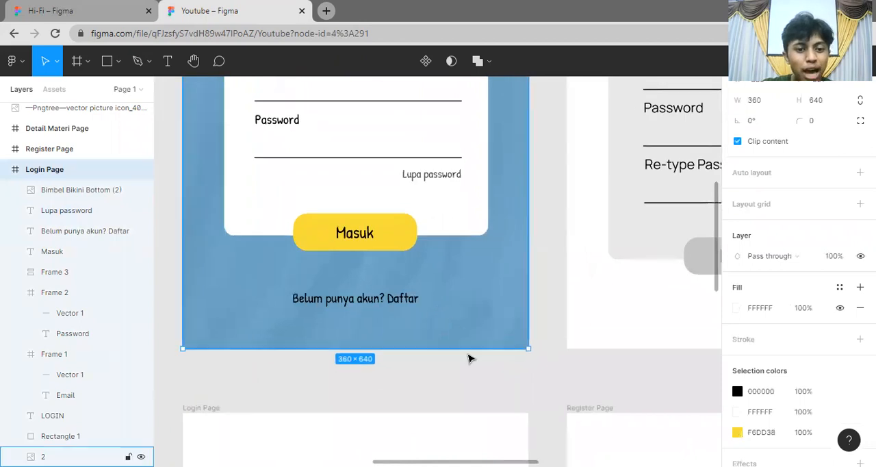
pyautogui.hscroll(-3, 442, 383)
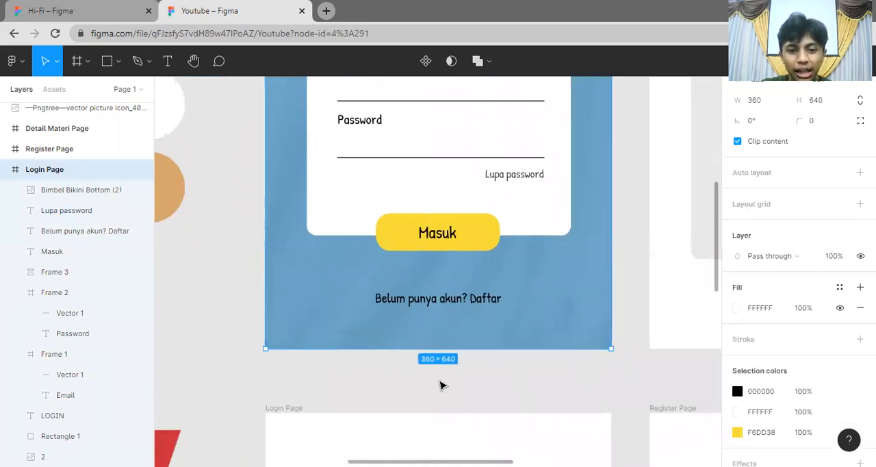
pyautogui.doubleClick(476, 299)
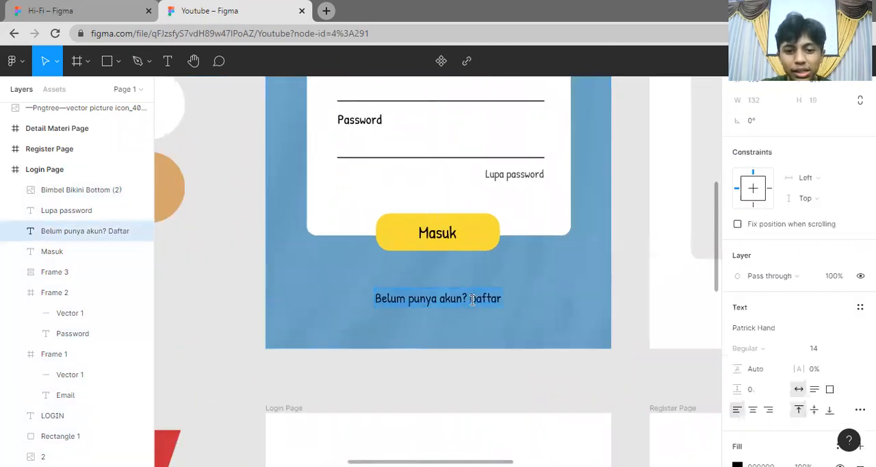
pyautogui.doubleClick(502, 301)
pyautogui.scroll(-3, 781, 356)
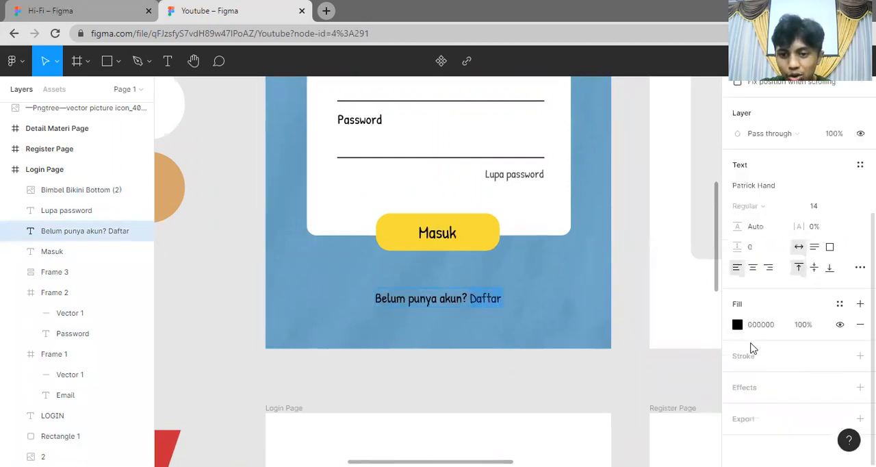
pyautogui.click(738, 325)
pyautogui.click(587, 325)
pyautogui.scroll(3, 167, 205)
pyautogui.click(167, 205)
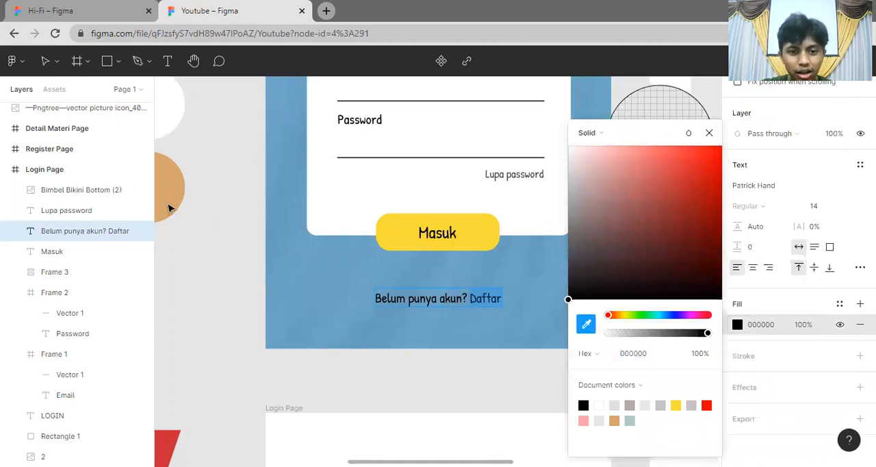
pyautogui.scroll(-2, 526, 357)
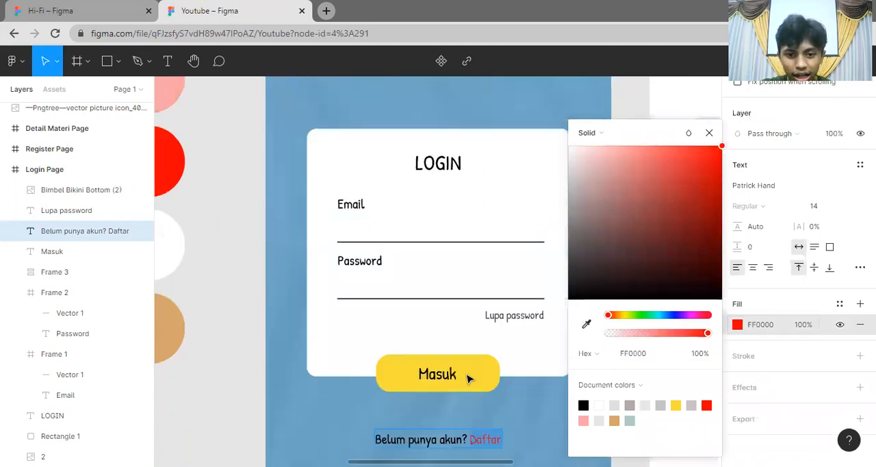
pyautogui.scroll(-3, 467, 379)
pyautogui.press('Escape')
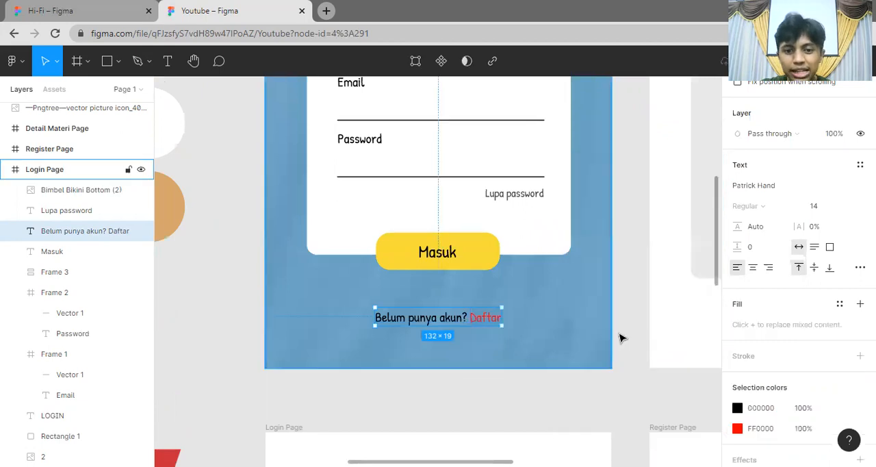
pyautogui.click(533, 342)
# Review the styled Login Page from logo to sign-up text and look over the neighbouring wireframes and image assets.
pyautogui.scroll(1, 533, 343)
pyautogui.scroll(5, 534, 343)
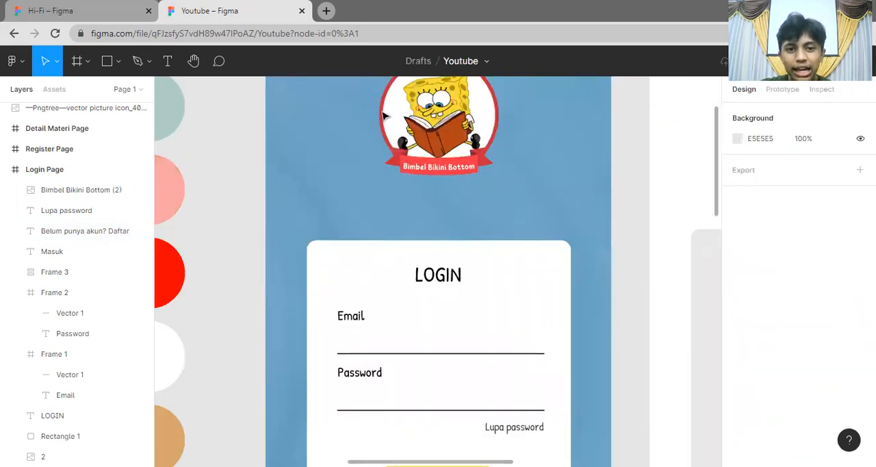
pyautogui.click(444, 225)
pyautogui.scroll(1, 520, 160)
pyautogui.click(508, 167)
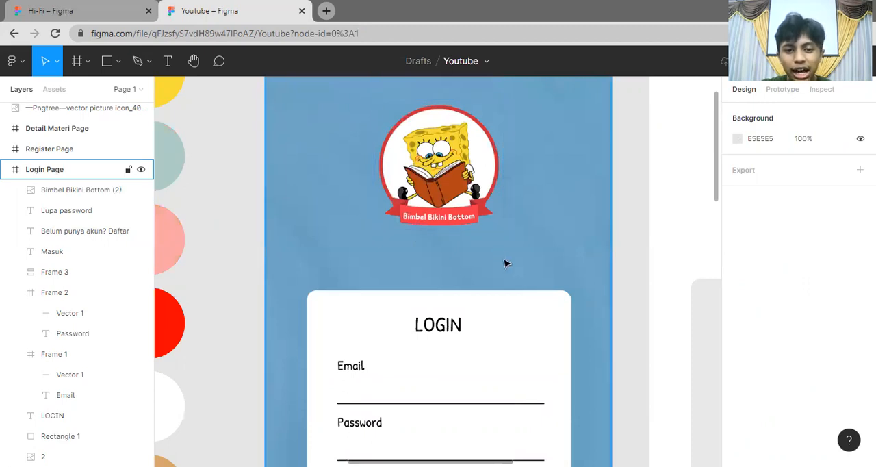
pyautogui.scroll(-1, 506, 264)
pyautogui.scroll(-2, 510, 253)
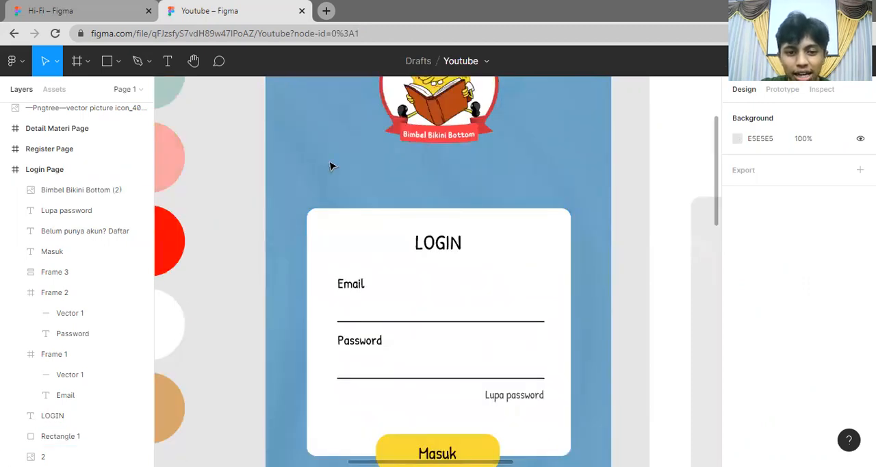
pyautogui.scroll(-1, 293, 354)
pyautogui.scroll(-1, 239, 208)
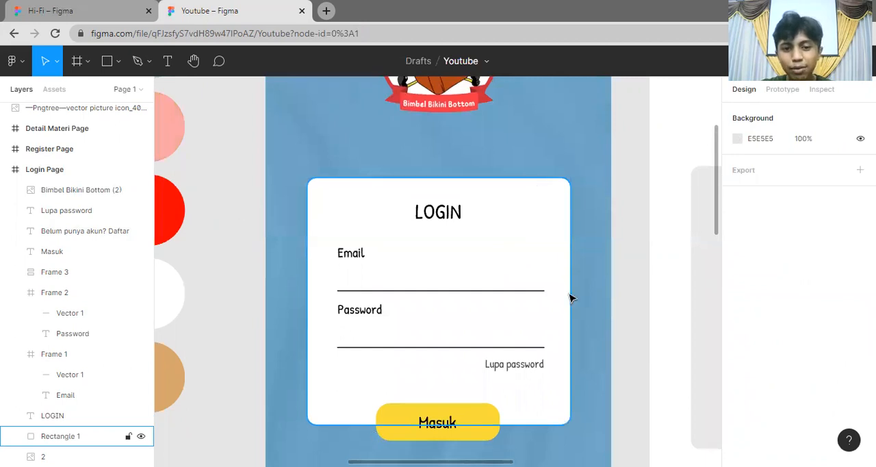
pyautogui.scroll(-1, 427, 358)
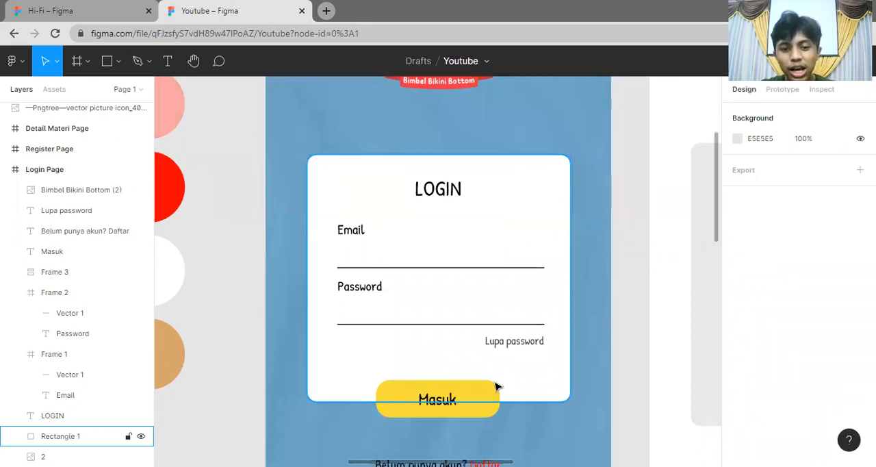
pyautogui.scroll(-1, 444, 349)
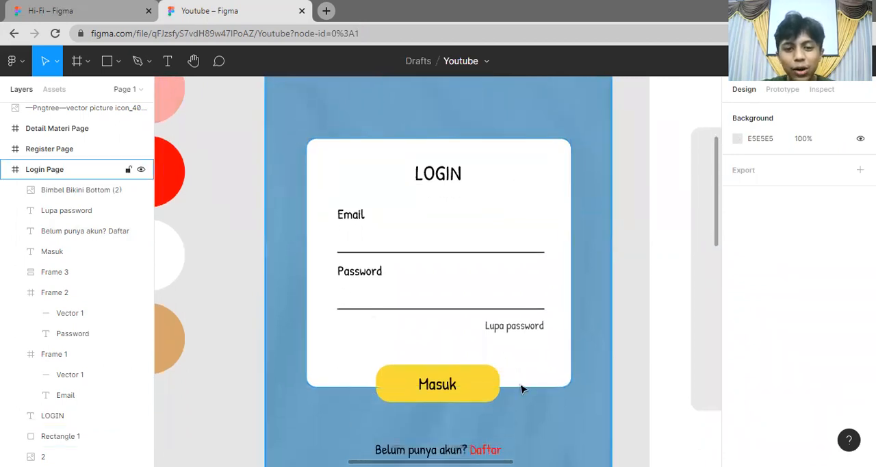
pyautogui.scroll(-1, 528, 352)
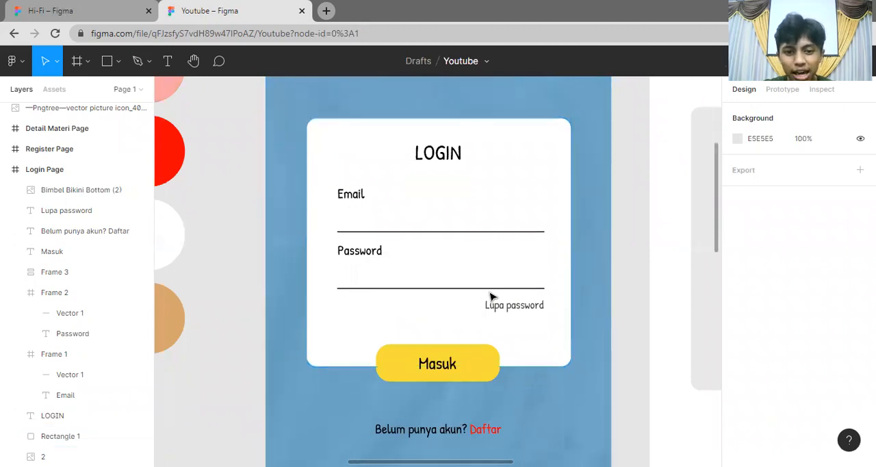
pyautogui.scroll(-5, 344, 330)
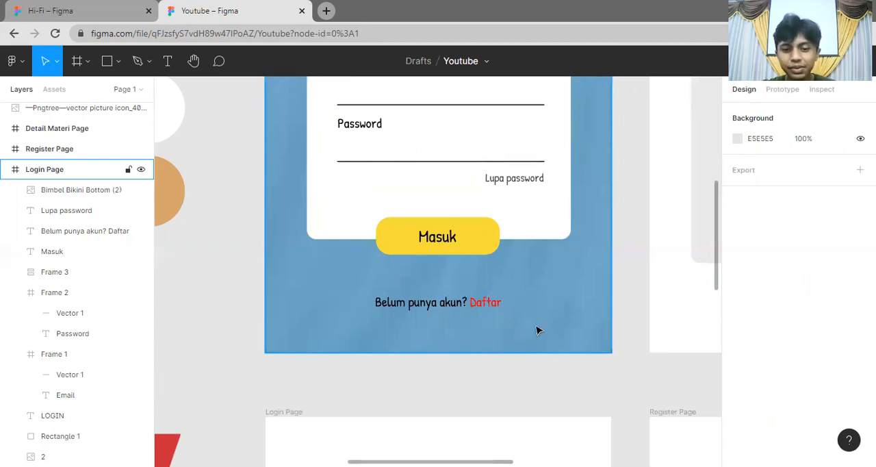
pyautogui.scroll(-5, 537, 330)
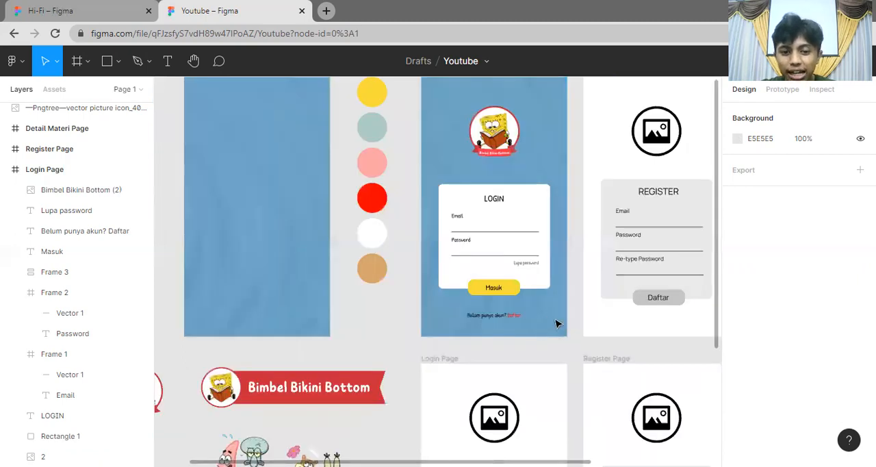
pyautogui.scroll(-4, 556, 324)
pyautogui.scroll(-1, 556, 324)
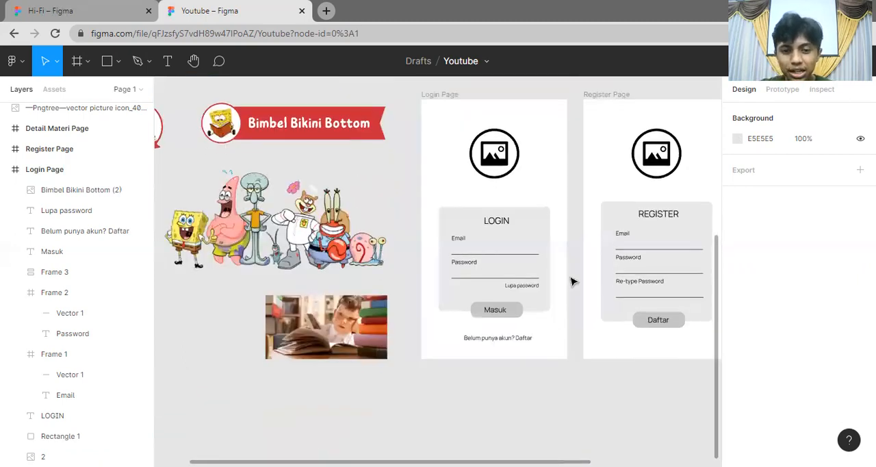
pyautogui.scroll(1, 595, 291)
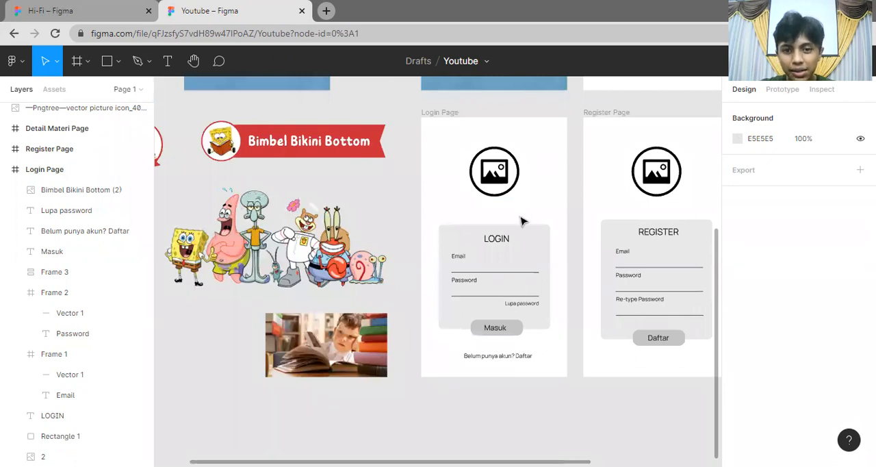
pyautogui.scroll(5, 522, 221)
pyautogui.click(514, 98)
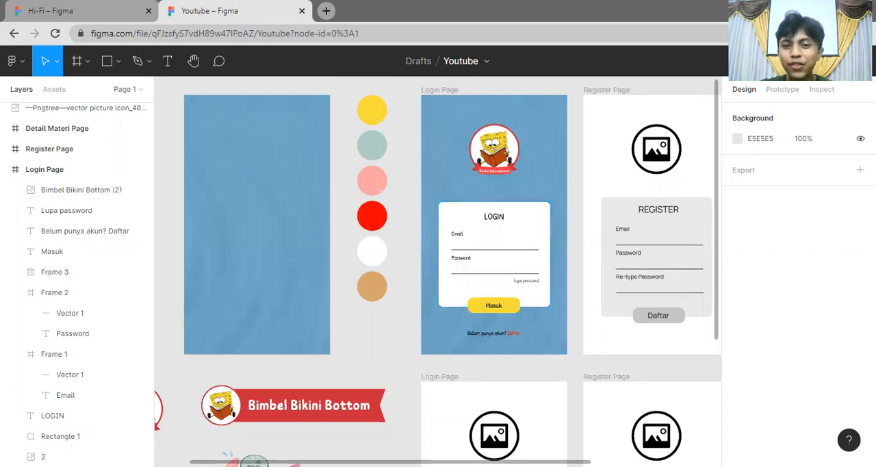
pyautogui.hscroll(3, 438, 274)
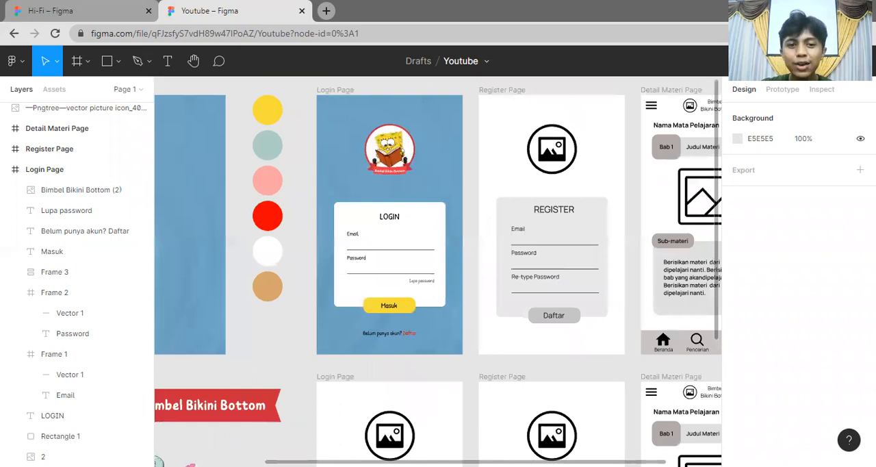
pyautogui.hscroll(2, 438, 273)
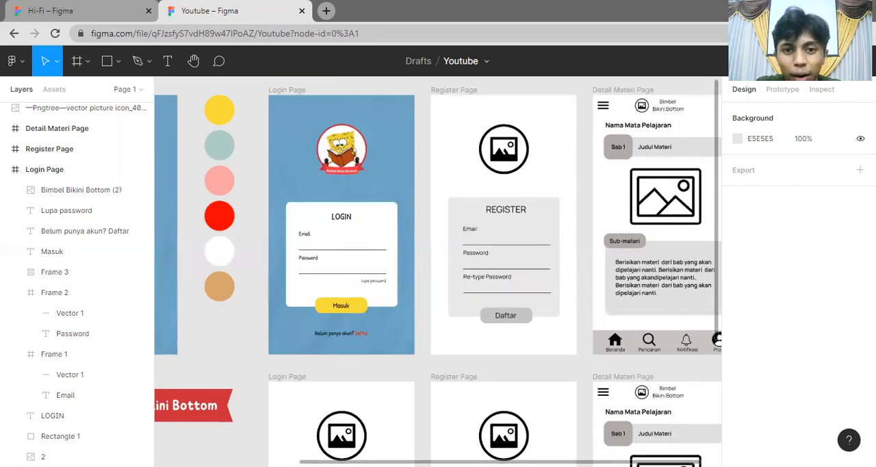
# Duplicate the blue 360 × 640 background image and place the copy over the Register Page frame at X 0, Y 0.
pyautogui.hscroll(-1, 438, 274)
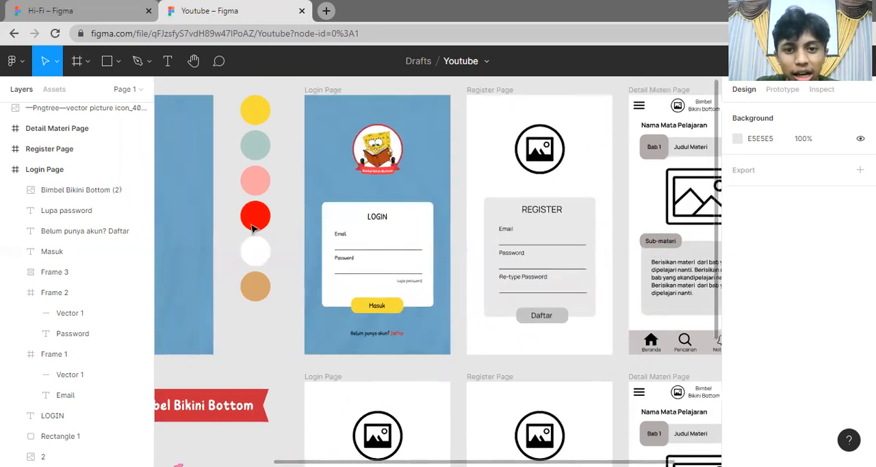
pyautogui.hscroll(-2, 260, 230)
pyautogui.click(273, 233)
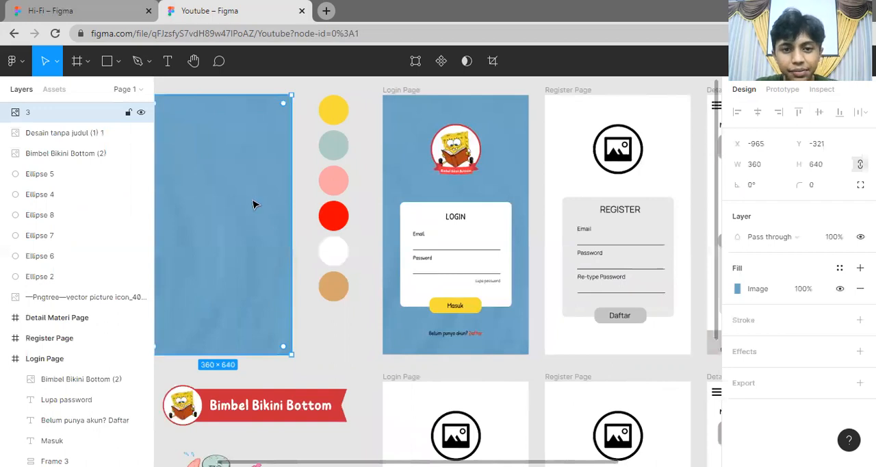
pyautogui.hotkey('ctrl', 'v')
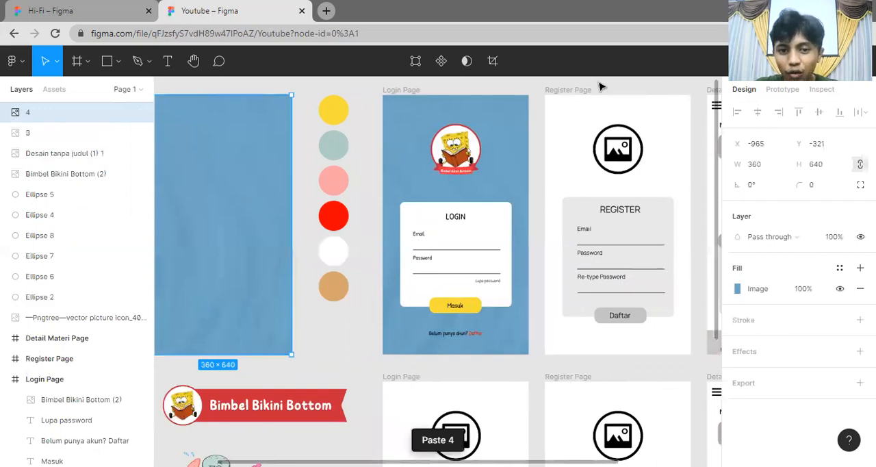
pyautogui.moveTo(202, 238); pyautogui.dragTo(600, 217)
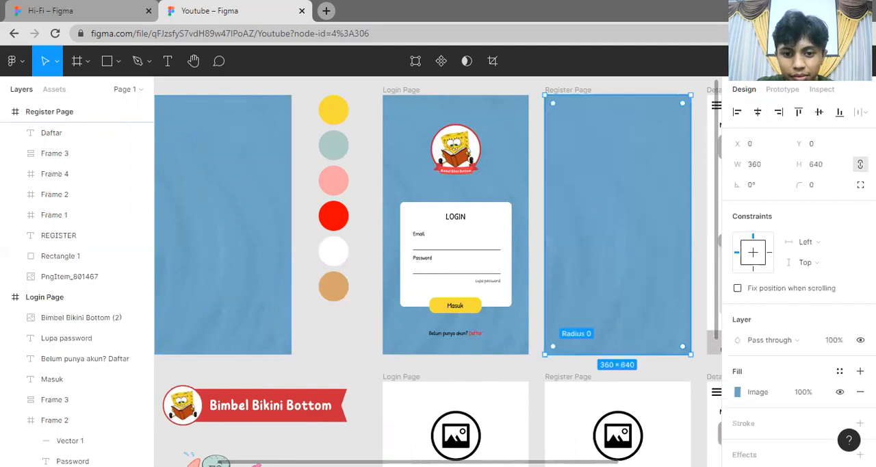
# Send the blue background image to the back of the Register Page, behind its logo placeholder and form.
pyautogui.hscroll(3, 571, 377)
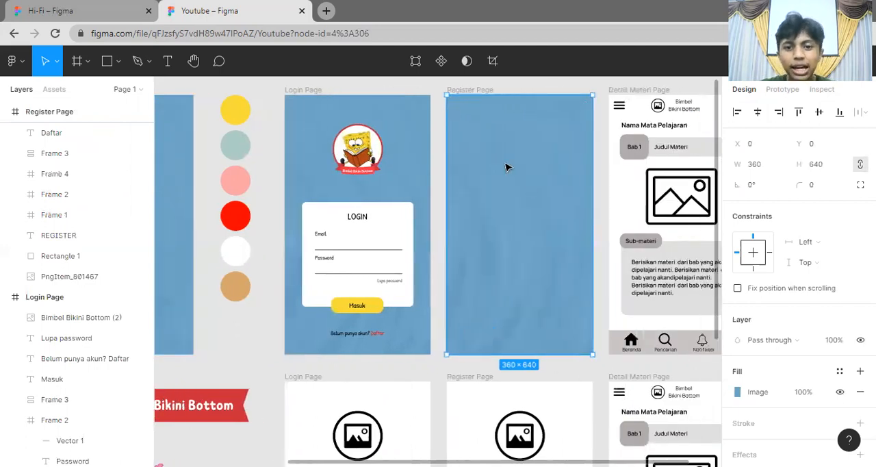
pyautogui.rightClick(535, 192)
pyautogui.moveTo(611, 190)
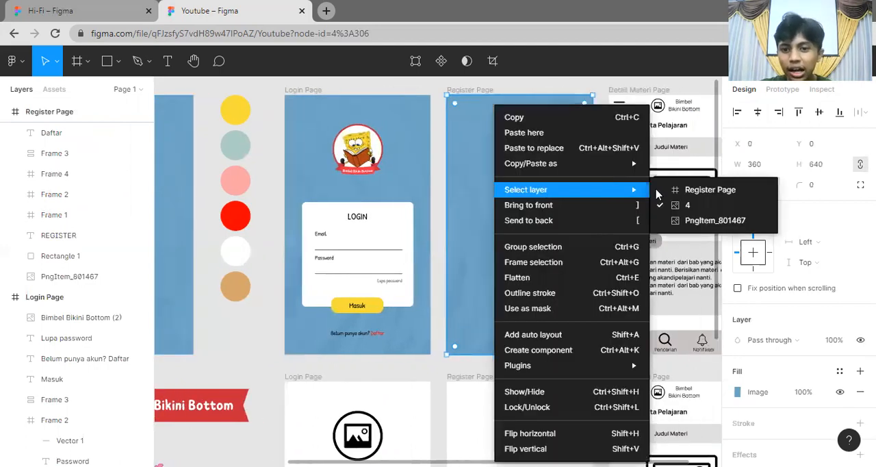
pyautogui.rightClick(556, 224)
pyautogui.click(555, 223)
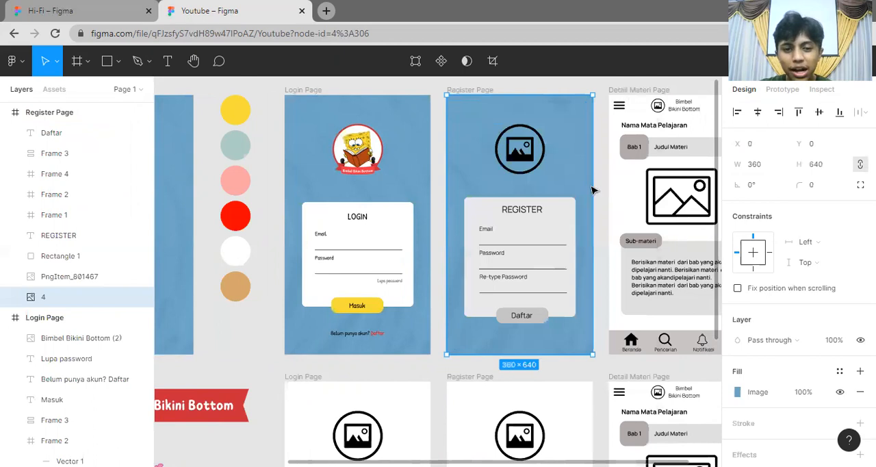
pyautogui.click(594, 191)
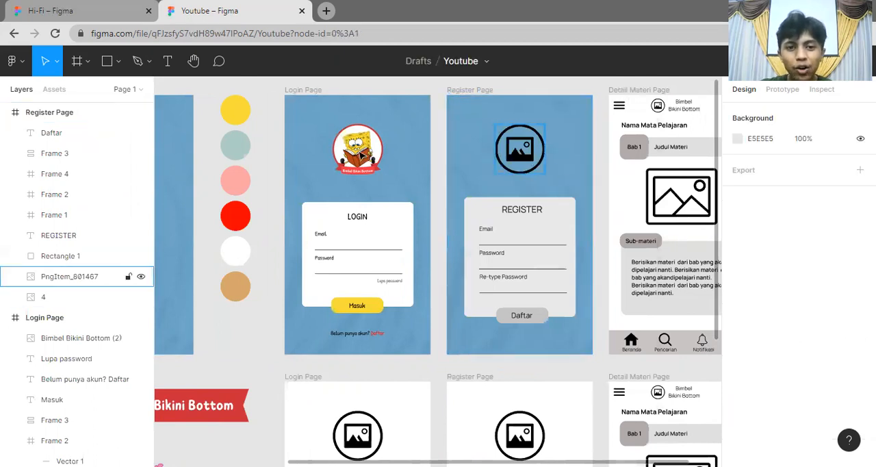
# Duplicate the Login Page's SpongeBob logo and place the copy over the Register Page's logo placeholder at X 113, Y 66.
pyautogui.click(361, 156)
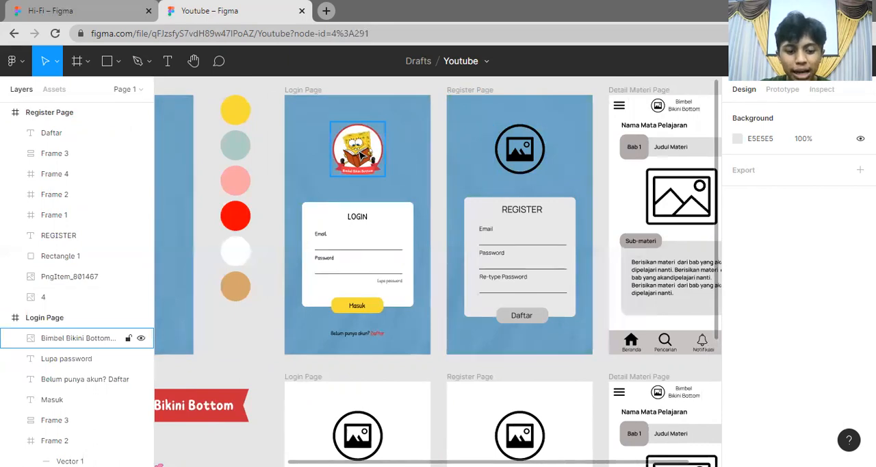
pyautogui.click(361, 156)
pyautogui.hotkey('ctrl', 'v')
pyautogui.moveTo(360, 157); pyautogui.dragTo(522, 159)
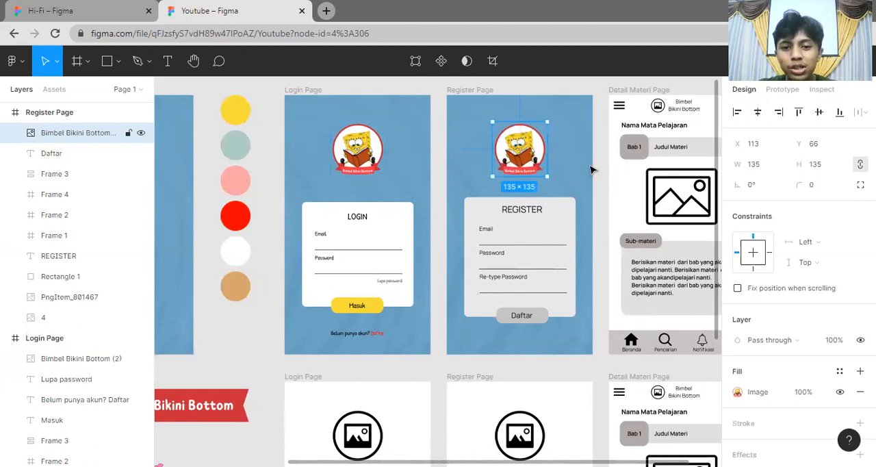
pyautogui.press('Escape')
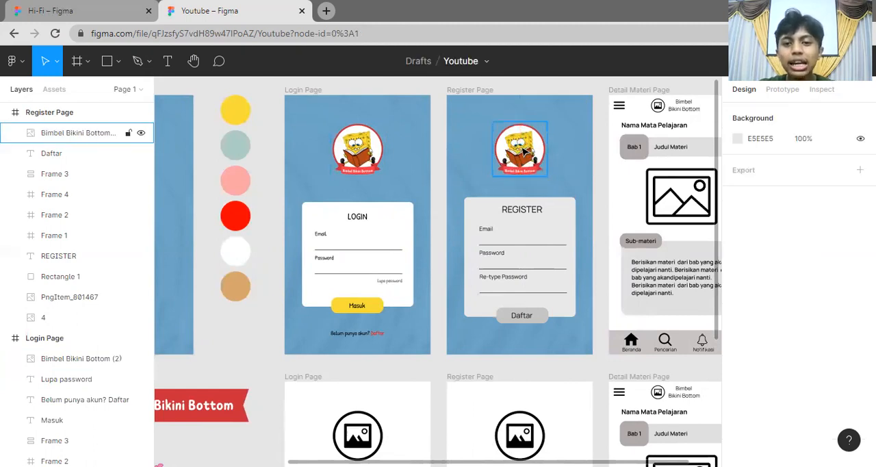
# Delete the PngItem_801467 placeholder image hidden behind the logo on the Register Page.
pyautogui.rightClick(524, 150)
pyautogui.moveTo(629, 192)
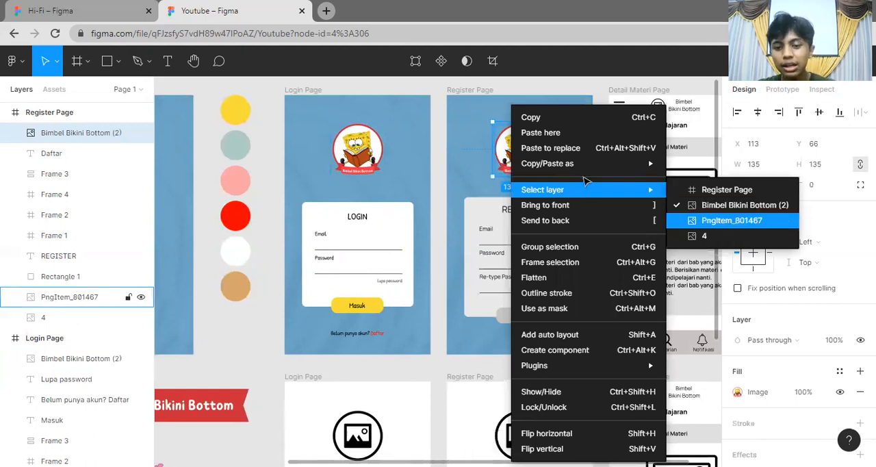
pyautogui.click(725, 220)
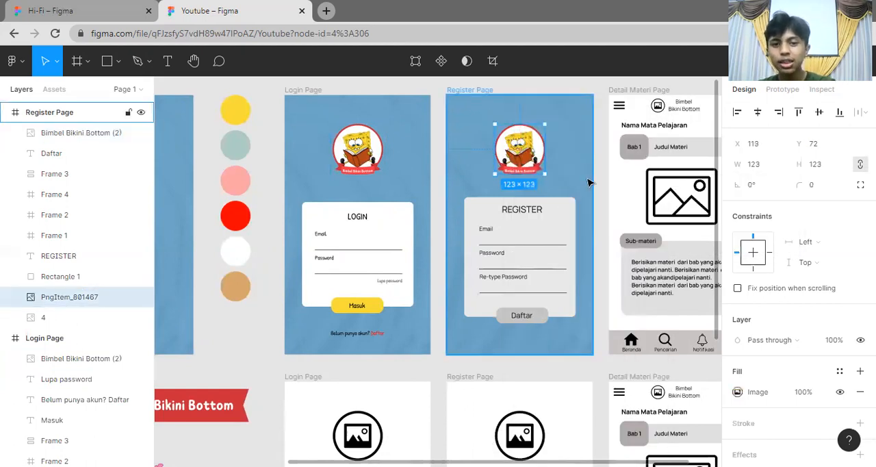
pyautogui.press('Delete')
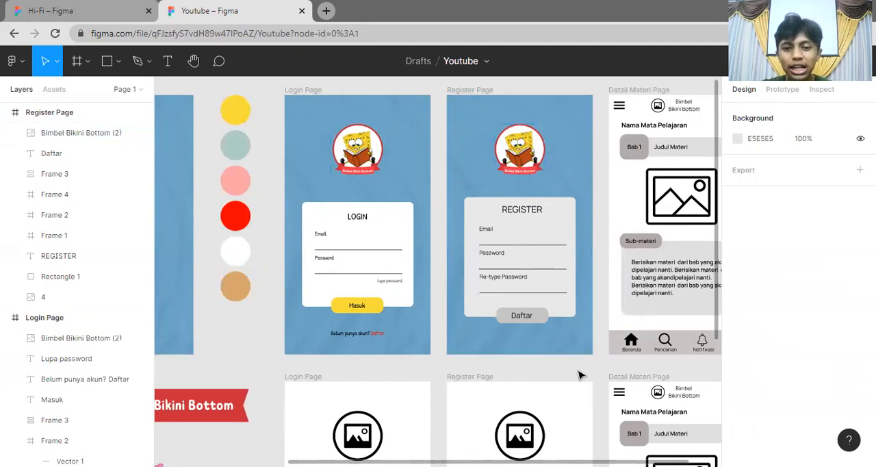
# Recolour the Register Page's form card to FFFFFF, sampled from the white card on the Login Page.
pyautogui.scroll(-2, 583, 340)
pyautogui.scroll(-2, 516, 235)
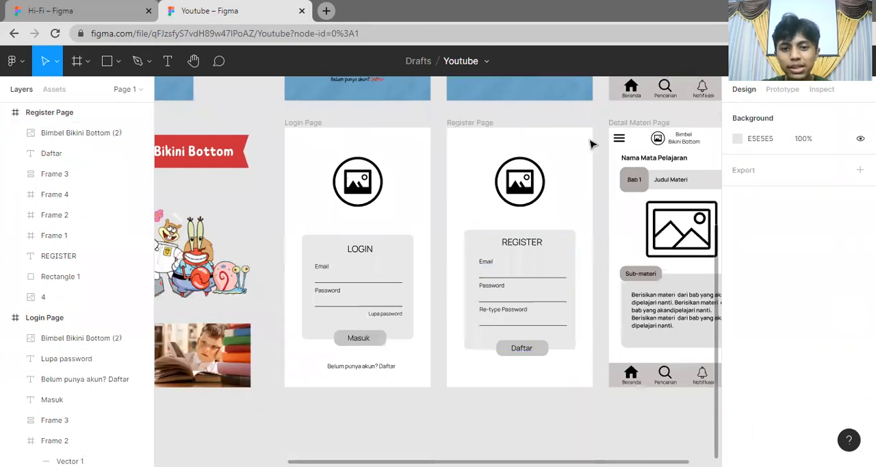
pyautogui.scroll(3, 592, 144)
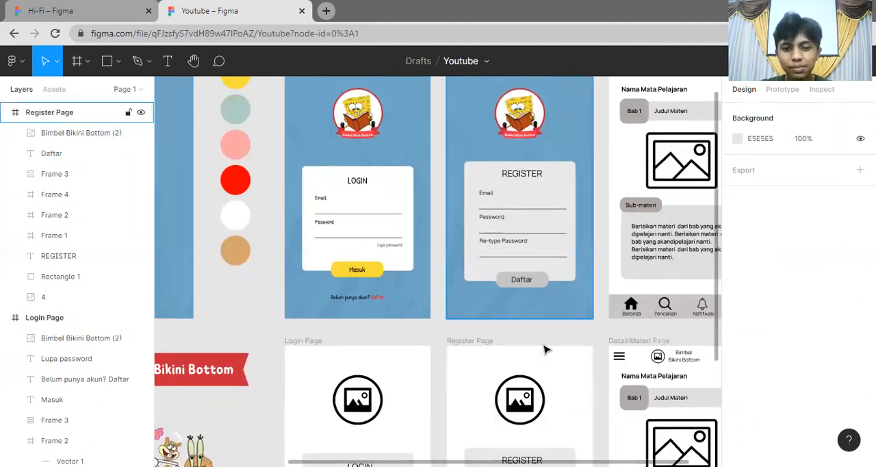
pyautogui.scroll(1, 572, 312)
pyautogui.scroll(2, 572, 312)
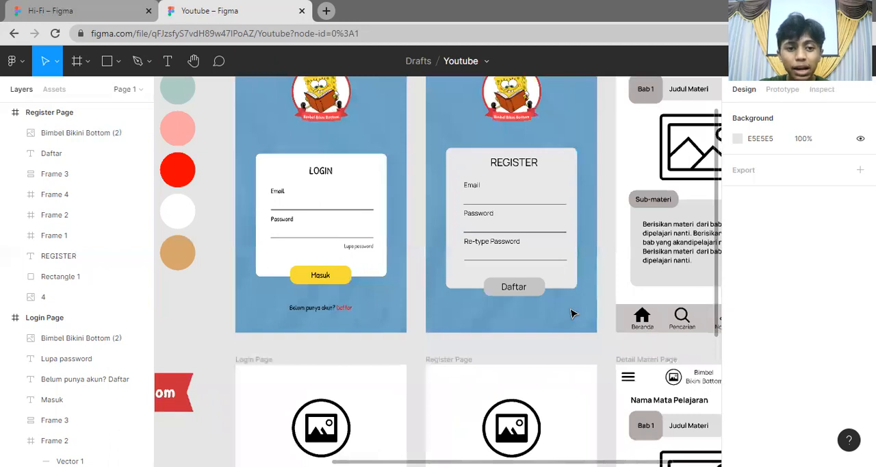
pyautogui.scroll(2, 579, 273)
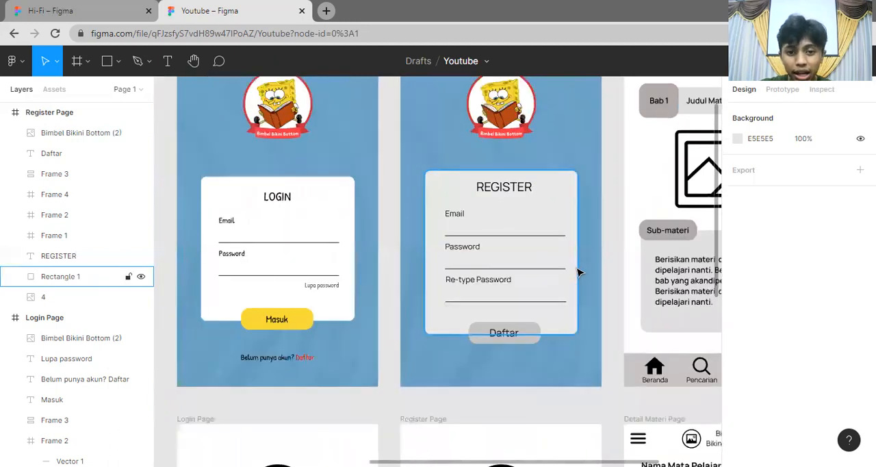
pyautogui.scroll(1, 572, 229)
pyautogui.click(570, 221)
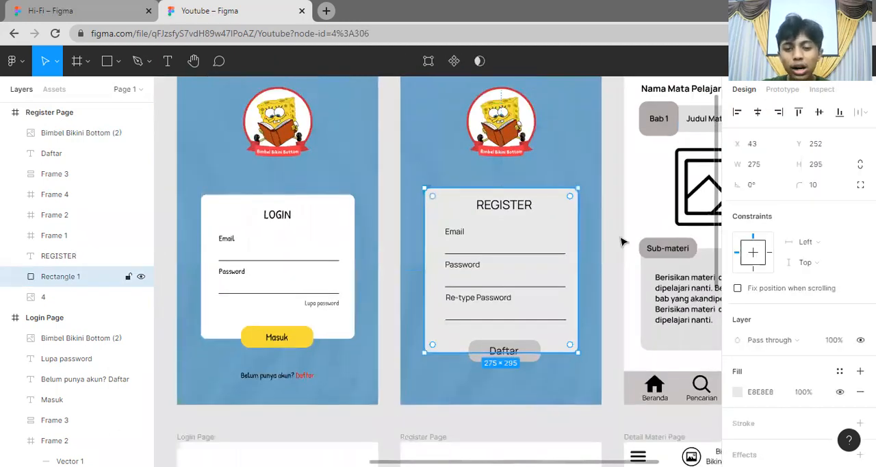
pyautogui.scroll(-2, 767, 269)
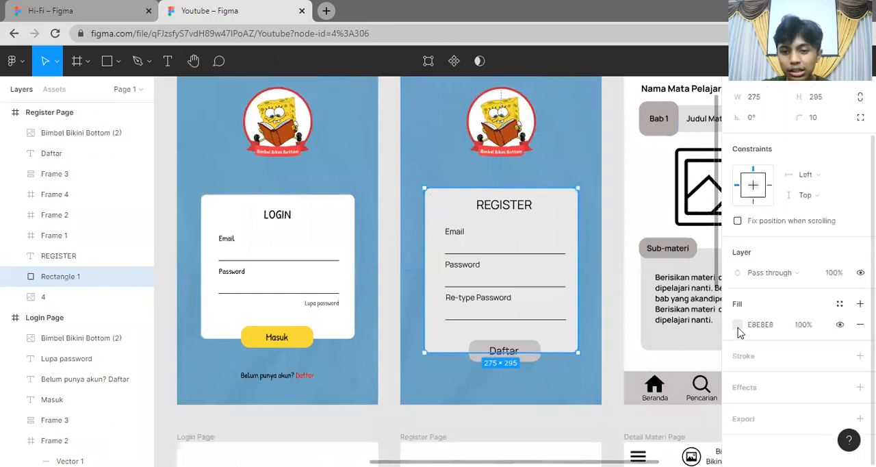
pyautogui.click(737, 325)
pyautogui.click(591, 327)
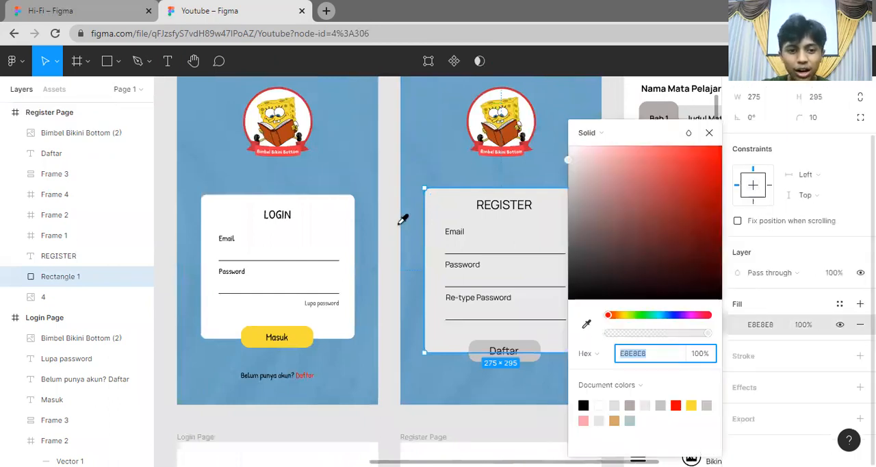
pyautogui.click(339, 213)
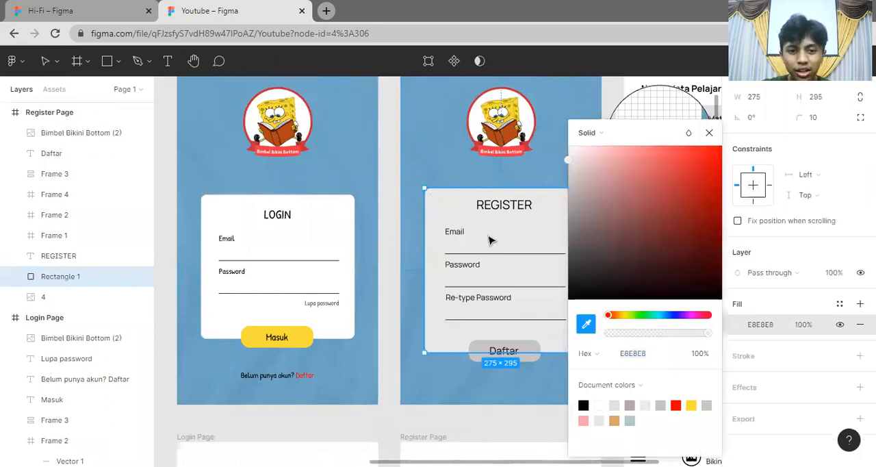
# Recolour the Register Page's "Daftar" button to yellow F6DD38, sampled from the "Masuk" button.
pyautogui.scroll(-1, 535, 333)
pyautogui.click(534, 334)
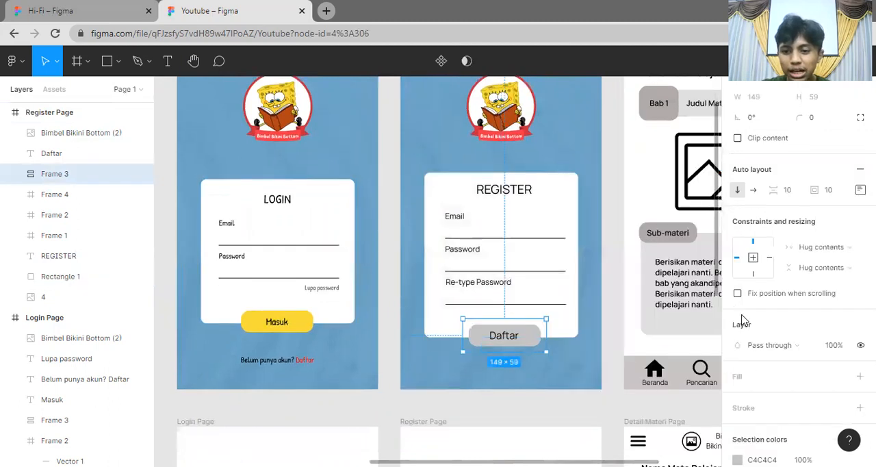
pyautogui.scroll(-2, 744, 320)
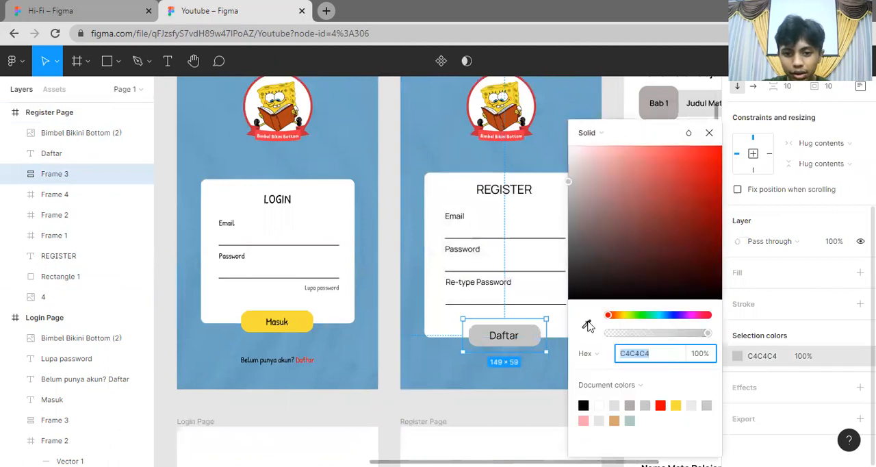
pyautogui.click(586, 324)
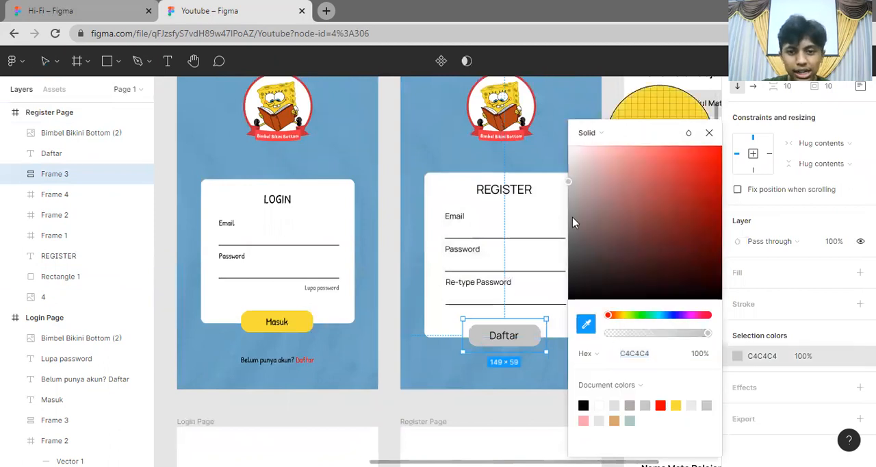
pyautogui.click(299, 315)
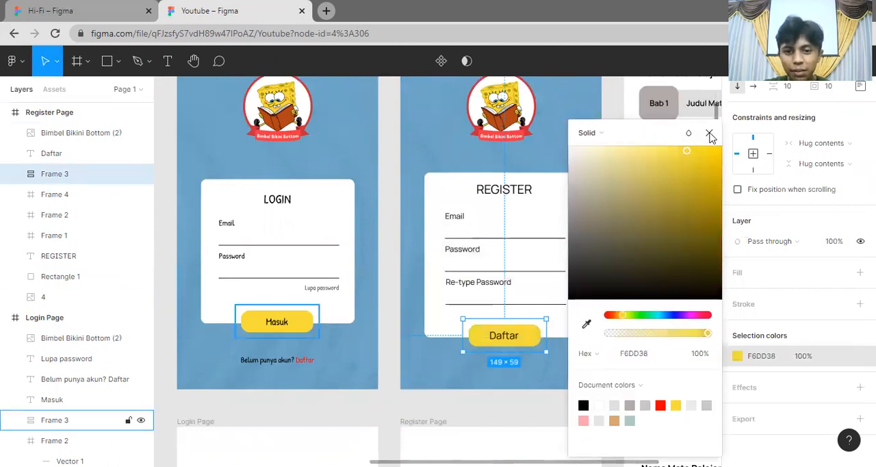
pyautogui.press('Escape')
pyautogui.click(615, 253)
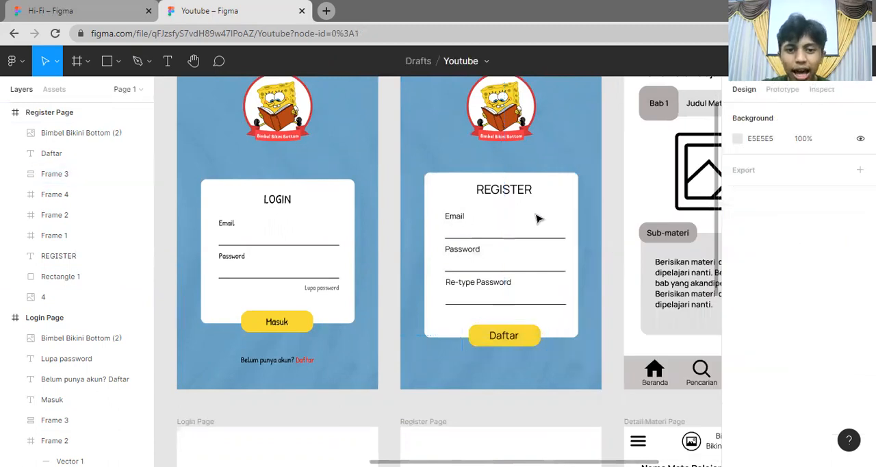
# Set the "REGISTER" heading's font to Patrick Hand and centre the heading horizontally on the Register Page.
pyautogui.scroll(1, 684, 233)
pyautogui.click(503, 199)
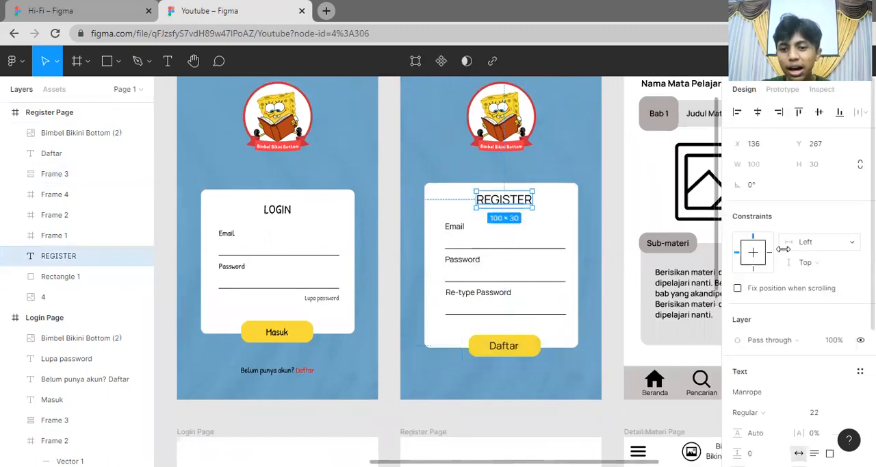
pyautogui.scroll(-2, 785, 249)
pyautogui.scroll(-1, 785, 317)
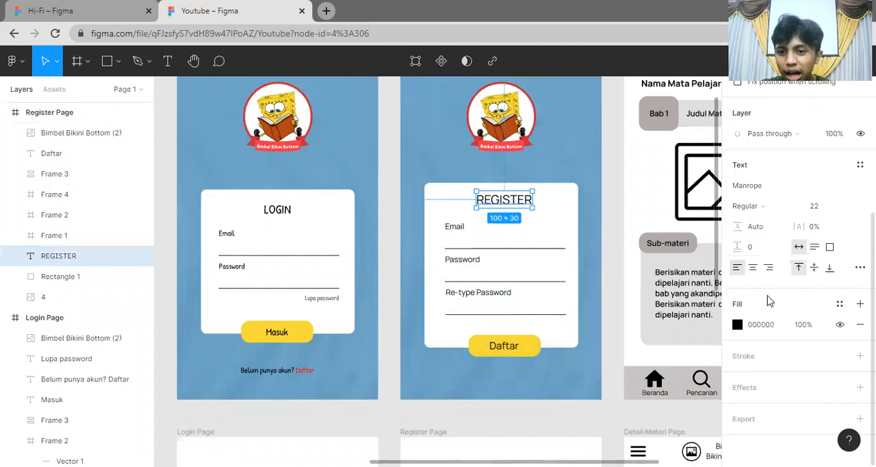
pyautogui.scroll(1, 767, 301)
pyautogui.scroll(2, 758, 343)
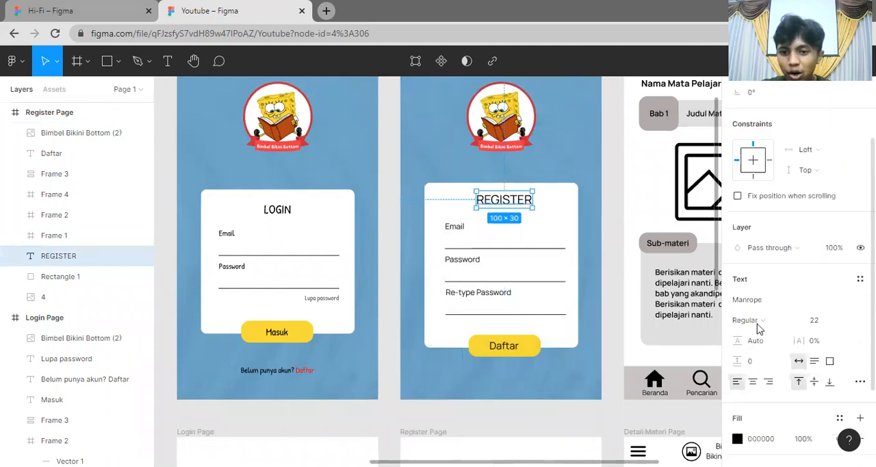
pyautogui.scroll(-2, 748, 192)
pyautogui.click(749, 186)
pyautogui.write('Patric')
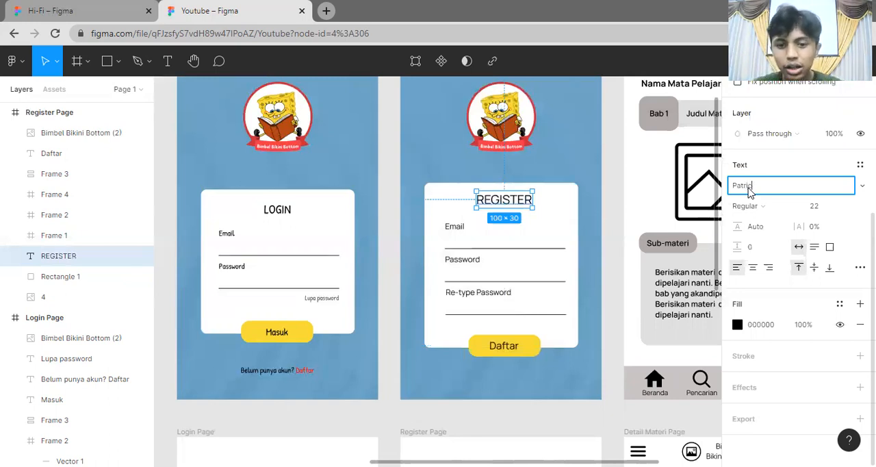
pyautogui.press('Return')
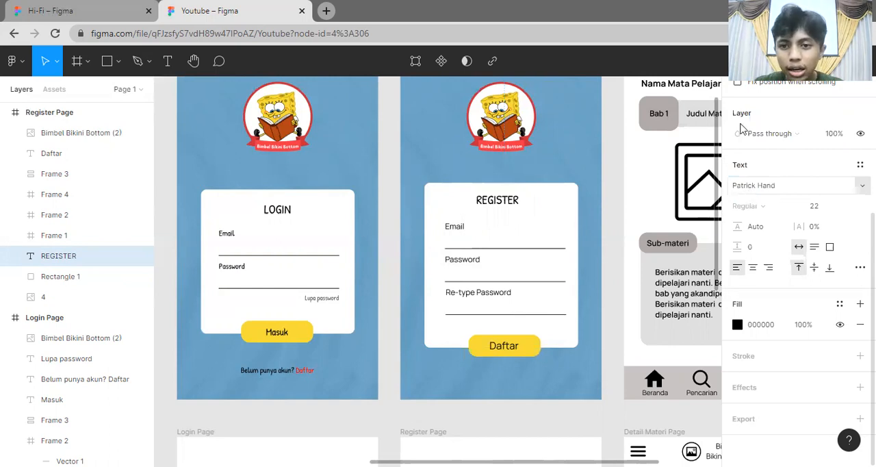
pyautogui.scroll(3, 756, 129)
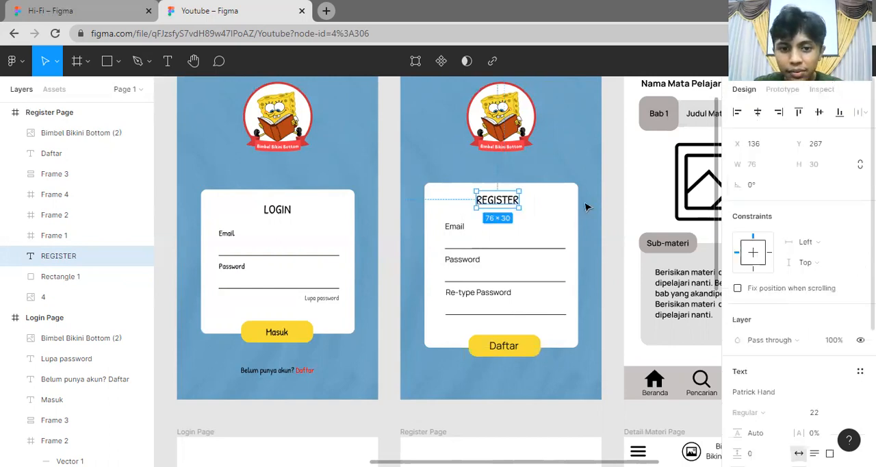
# Change the font of the "Email" label in the Register Page form to Patrick Hand.
pyautogui.doubleClick(457, 228)
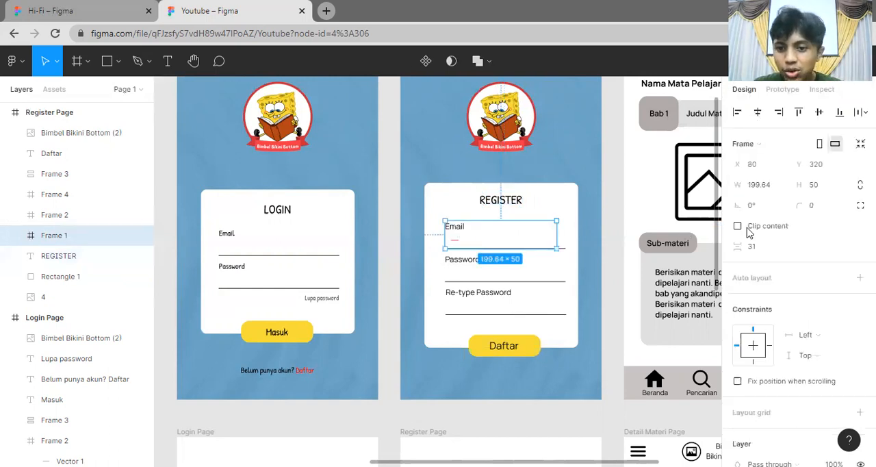
pyautogui.scroll(-3, 761, 200)
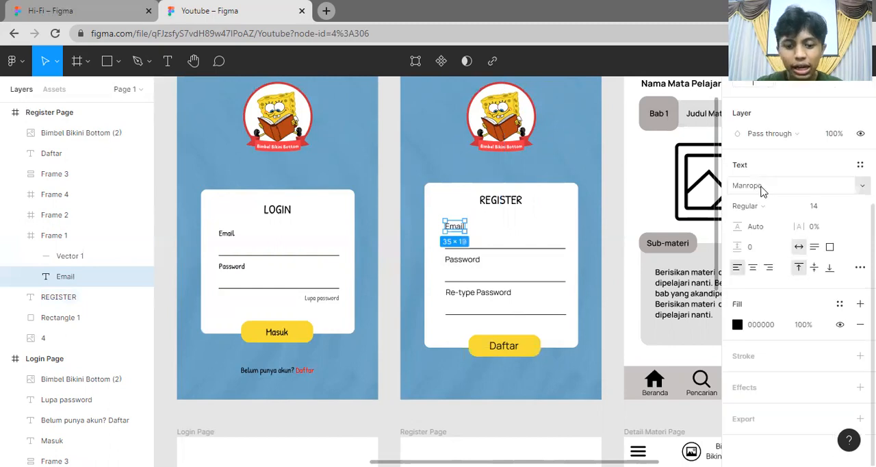
pyautogui.click(761, 190)
pyautogui.write('Patrick Hand')
pyautogui.press('Return')
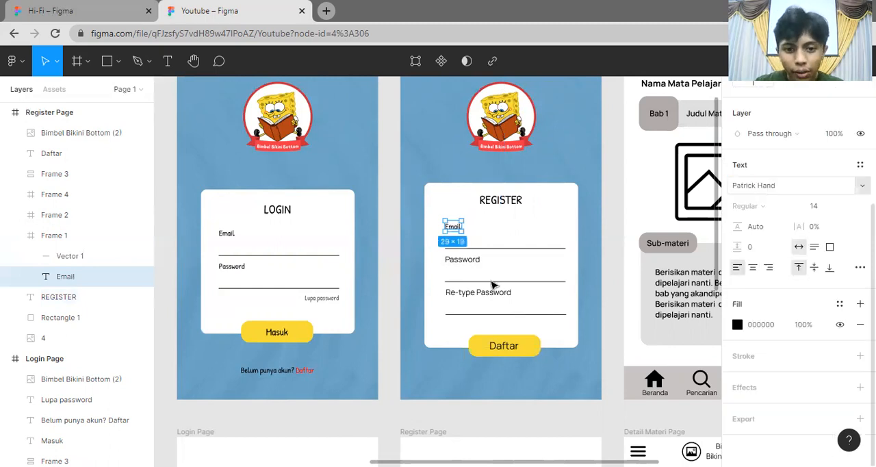
# Change the font of the "Password" label in the Register Page form to Patrick Hand.
pyautogui.doubleClick(471, 263)
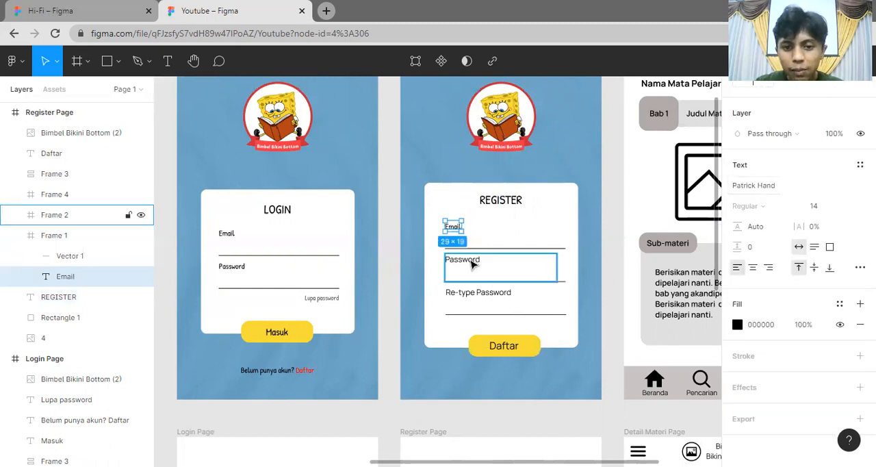
pyautogui.click(795, 189)
pyautogui.write('Pa')
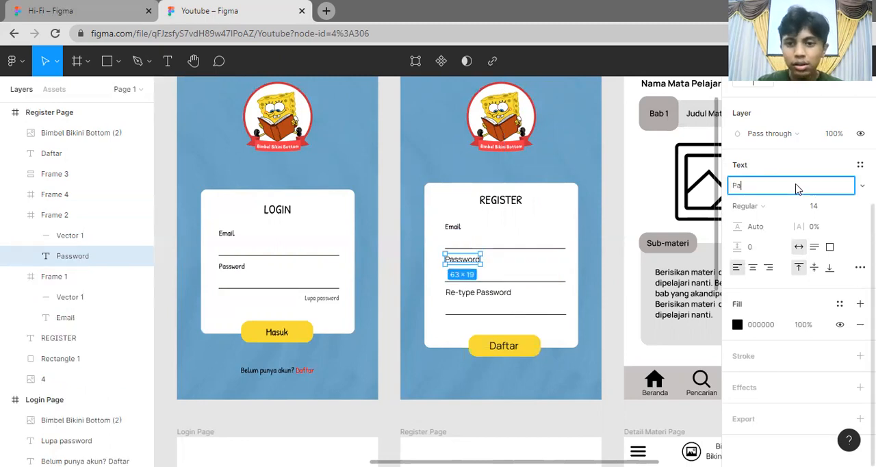
pyautogui.write('trick Hand')
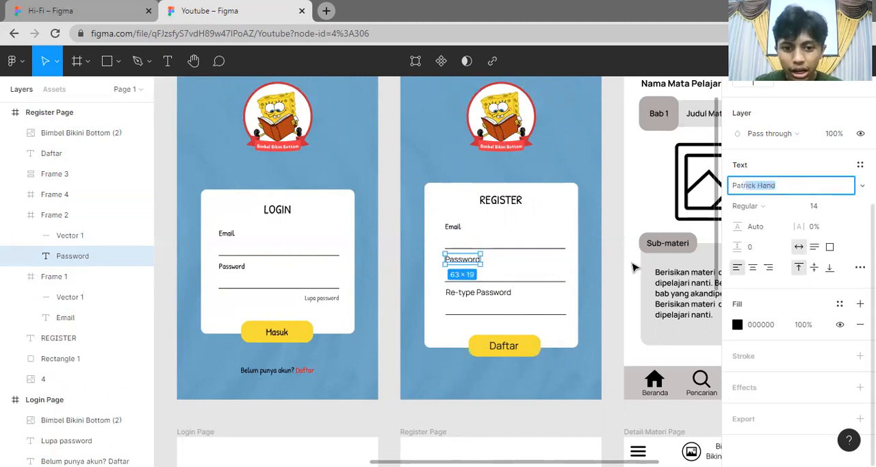
pyautogui.press('Return')
# Change the font of the "Re-type Password" label in the Register Page form to Patrick Hand.
pyautogui.click(489, 295)
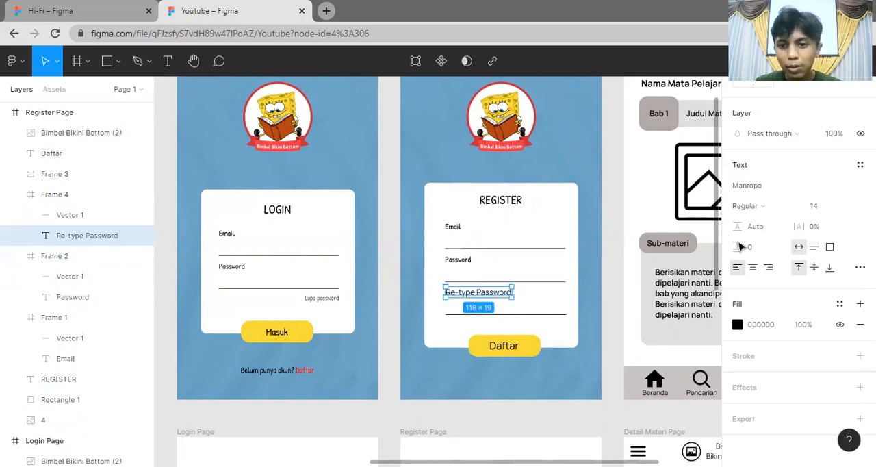
pyautogui.click(753, 190)
pyautogui.write('Patri')
pyautogui.press('Return')
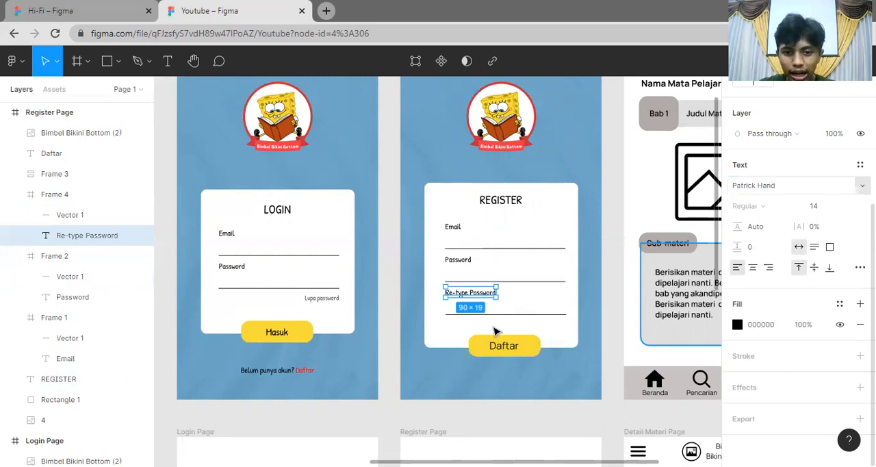
# Change the font of the "Daftar" button label on the Register Page to Patrick Hand.
pyautogui.scroll(-1, 499, 332)
pyautogui.click(506, 336)
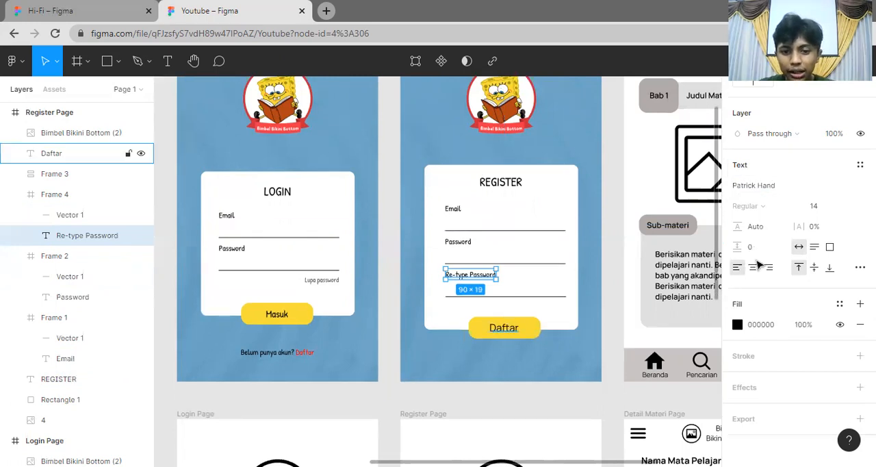
pyautogui.click(753, 206)
pyautogui.write('Pat')
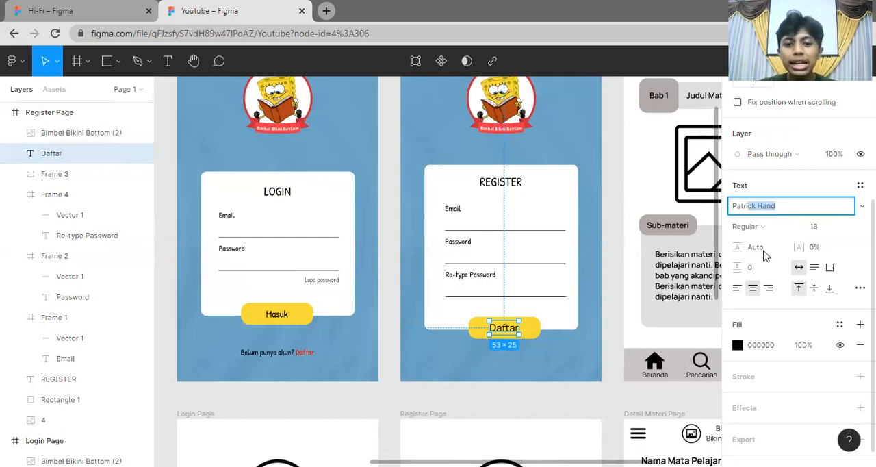
pyautogui.press('Return')
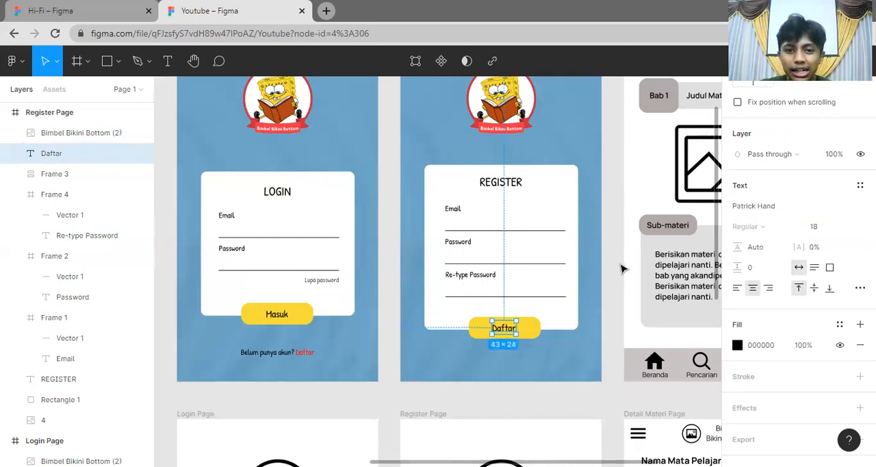
pyautogui.click(621, 269)
# Compare the styled Login and Register pages with each other and with their grey wireframe versions below.
pyautogui.scroll(2, 622, 268)
pyautogui.scroll(2, 621, 269)
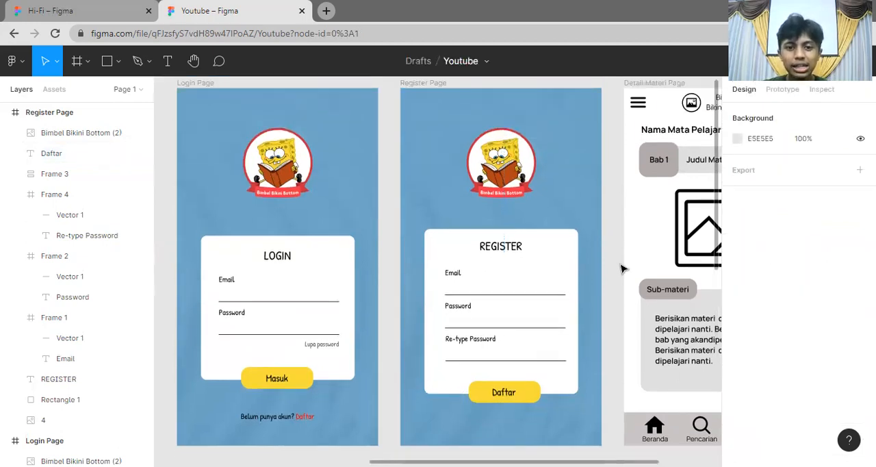
pyautogui.scroll(-5, 614, 294)
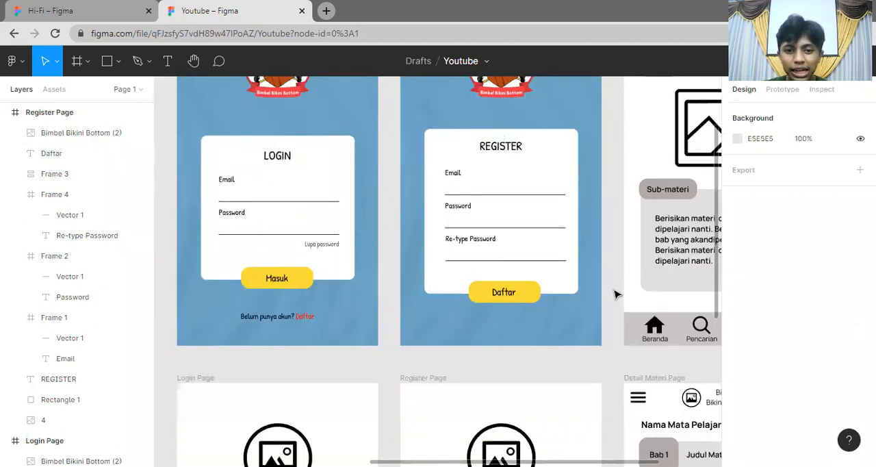
pyautogui.scroll(-5, 614, 294)
pyautogui.scroll(-2, 614, 295)
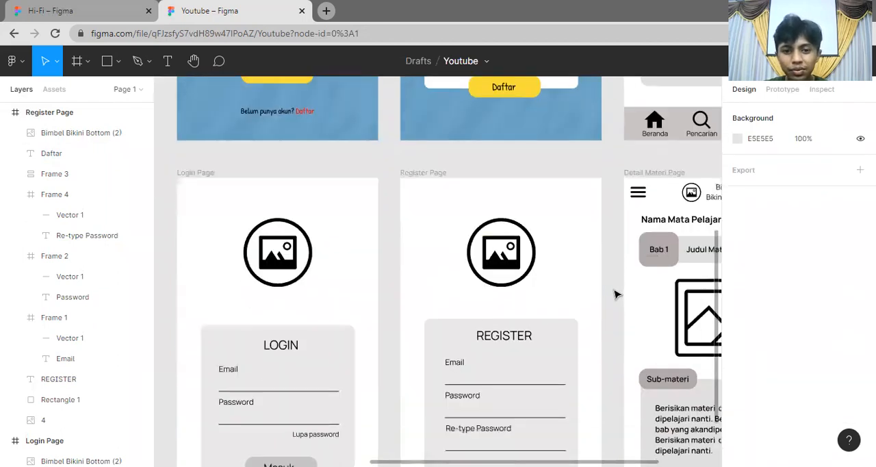
pyautogui.scroll(-3, 614, 294)
pyautogui.scroll(-2, 599, 226)
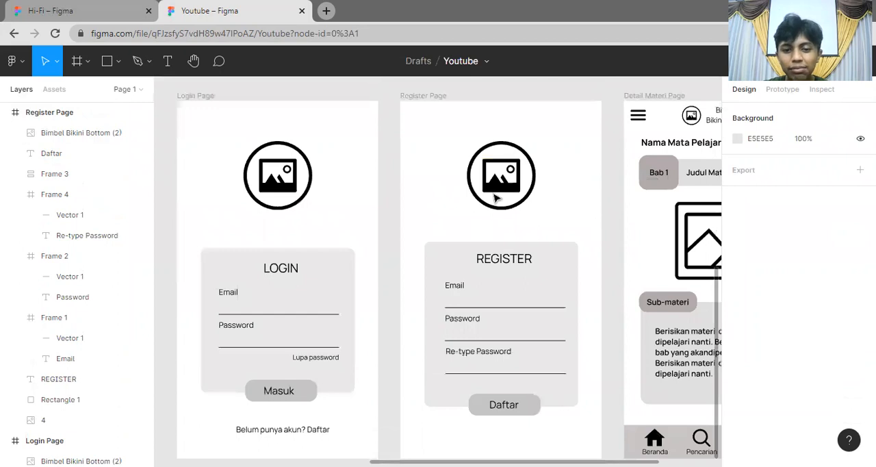
pyautogui.scroll(-2, 409, 237)
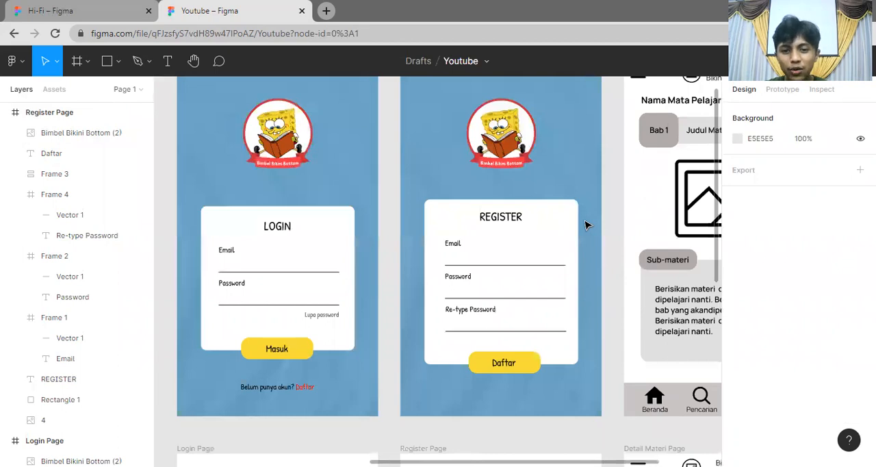
pyautogui.scroll(4, 585, 225)
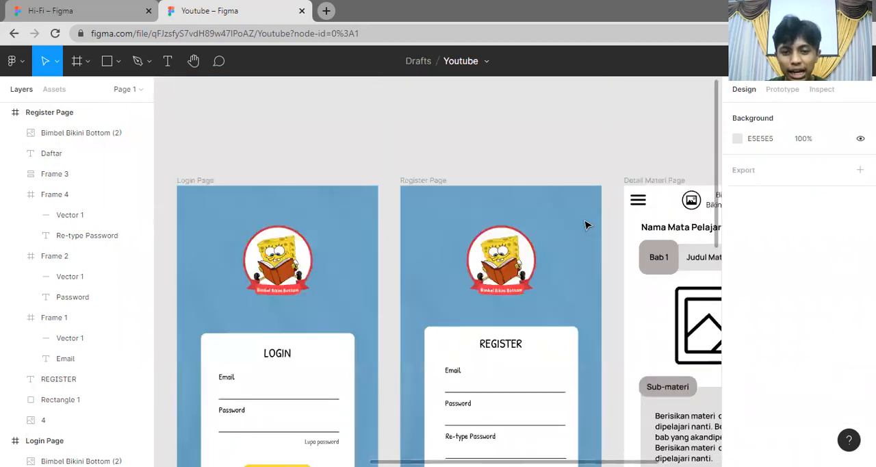
pyautogui.scroll(-3, 585, 225)
pyautogui.click(584, 209)
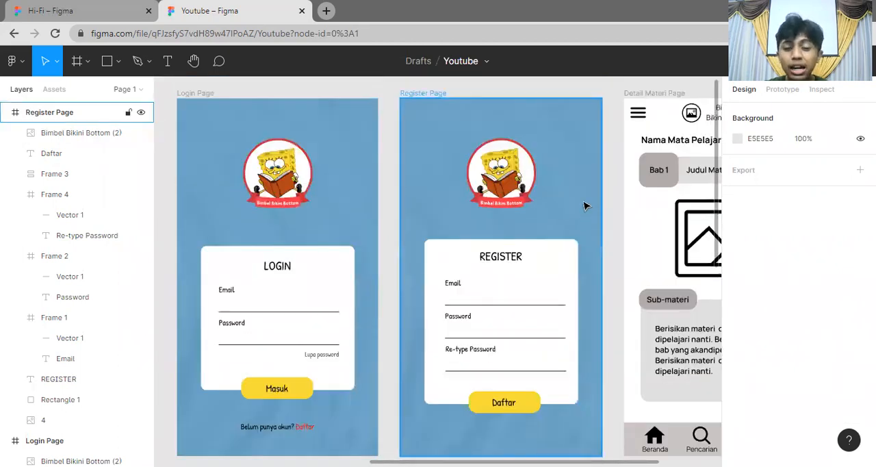
pyautogui.scroll(-2, 585, 206)
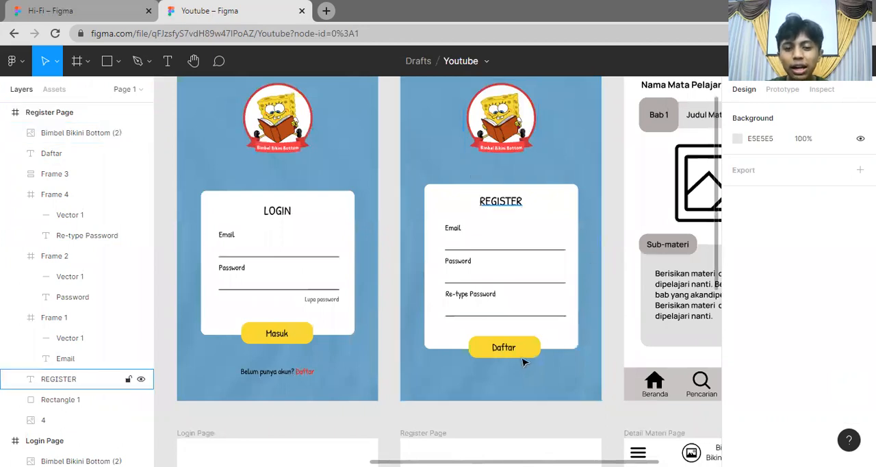
pyautogui.scroll(-1, 531, 362)
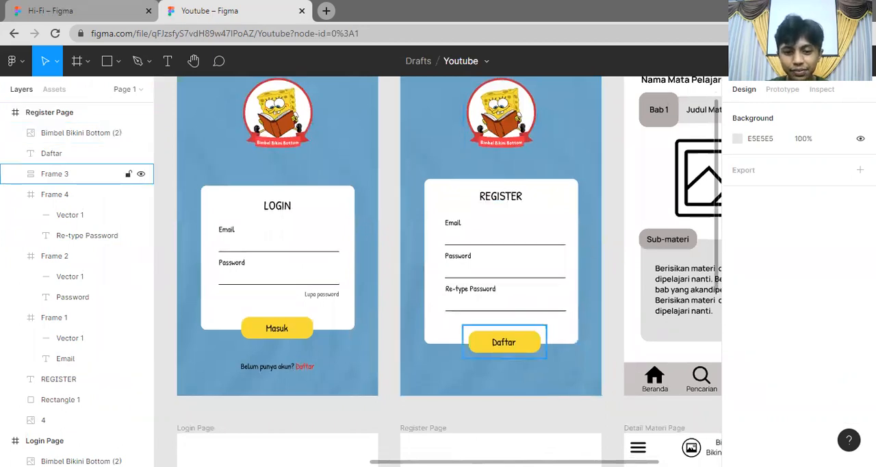
pyautogui.hscroll(-2, 438, 409)
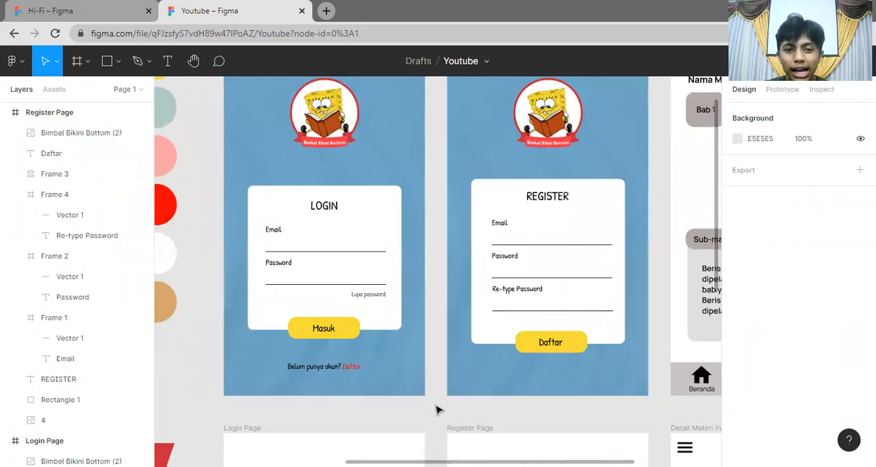
pyautogui.scroll(1, 438, 409)
pyautogui.scroll(-1, 437, 409)
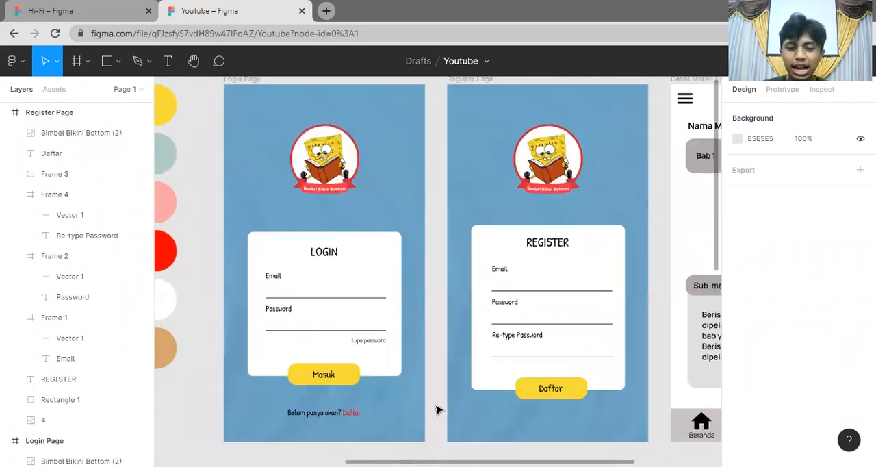
pyautogui.scroll(1, 438, 410)
pyautogui.scroll(-1, 438, 409)
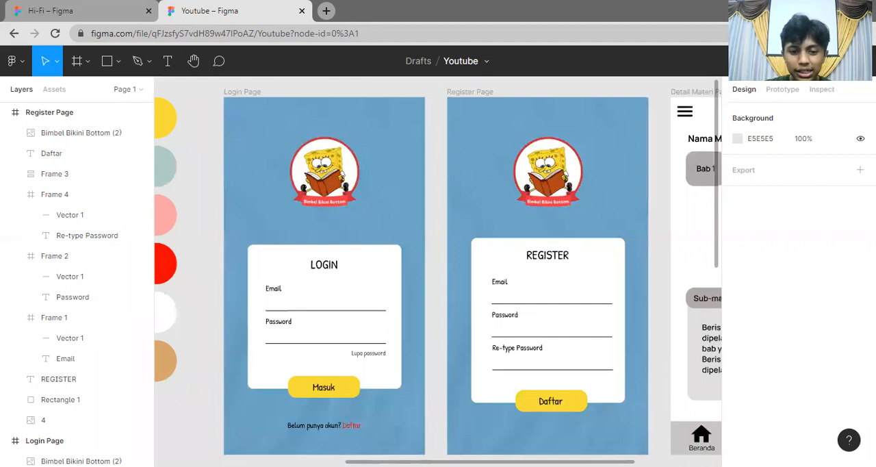
pyautogui.hscroll(8, 438, 274)
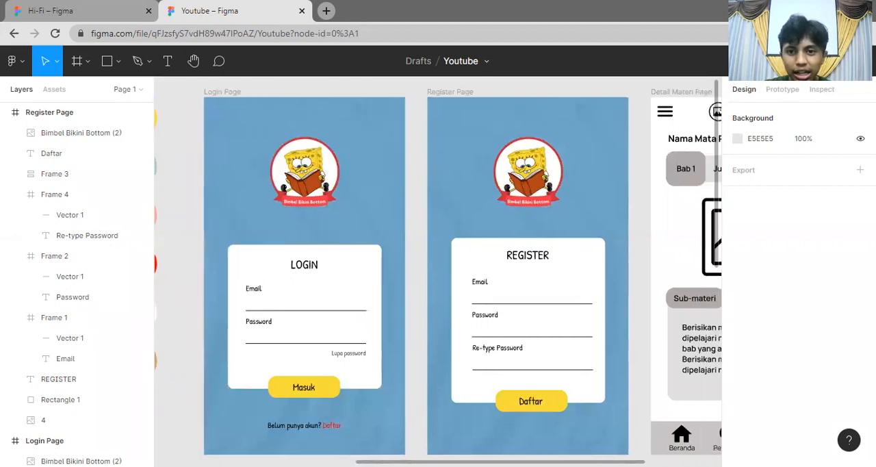
# Examine the layout of the Detail Materi Page wireframe, from its header to its navigation bar.
pyautogui.hscroll(1, 438, 273)
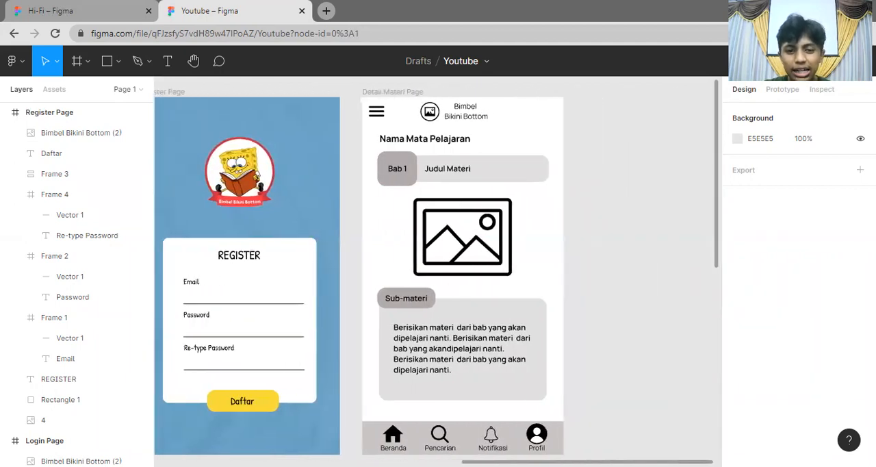
pyautogui.scroll(-1, 600, 366)
pyautogui.scroll(2, 599, 366)
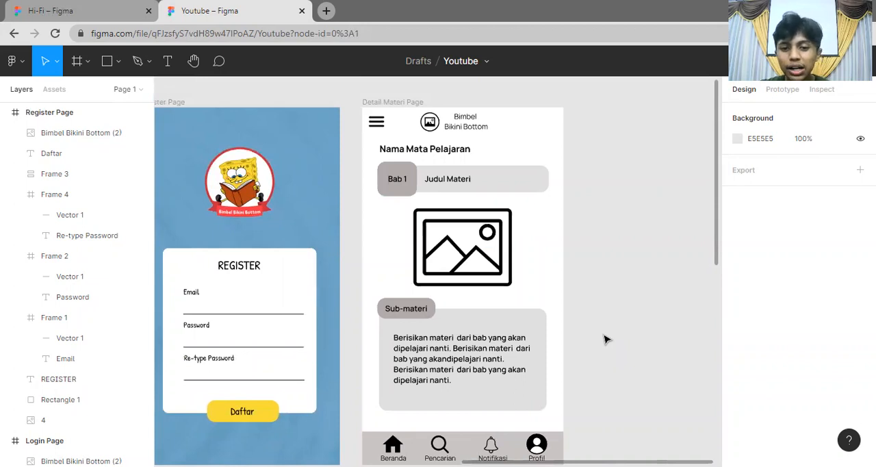
pyautogui.scroll(-3, 606, 342)
pyautogui.scroll(4, 606, 347)
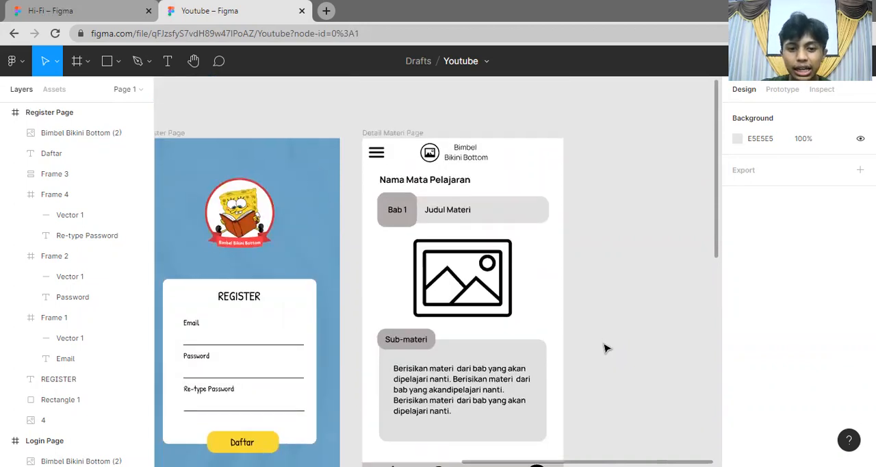
pyautogui.scroll(-3, 606, 347)
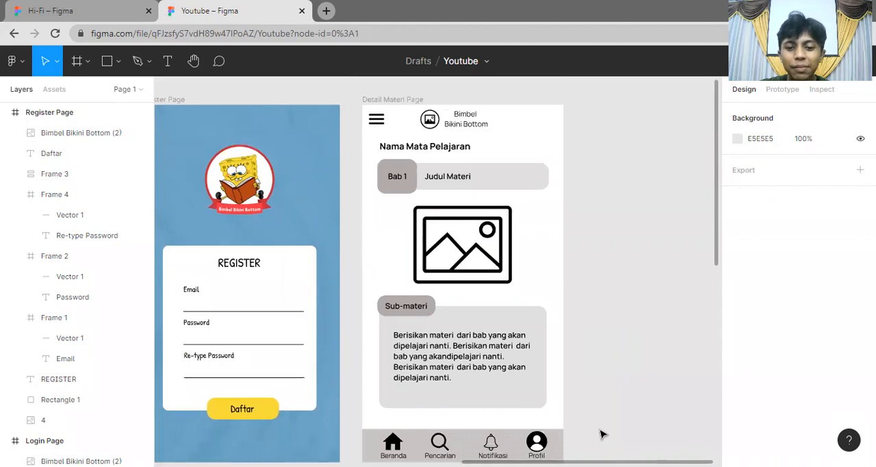
pyautogui.scroll(-1, 601, 442)
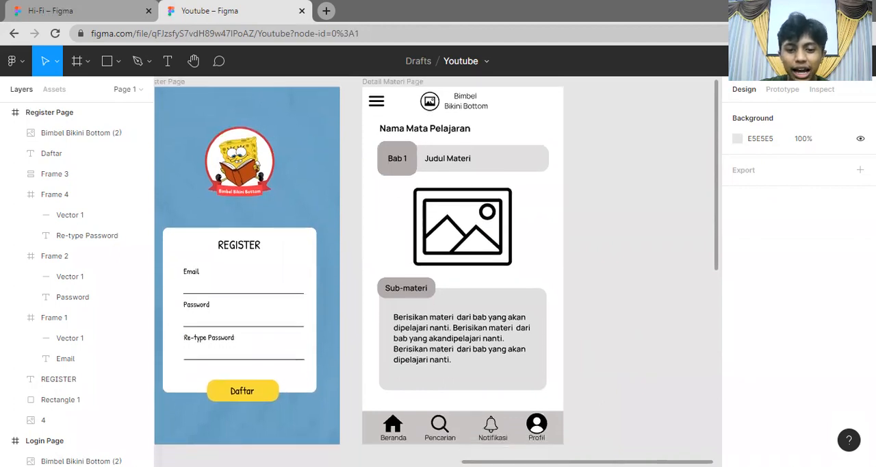
# Duplicate the 360 × 640 blue textured background image and place the copy over the Detail Materi Page at X 0, Y 0.
pyautogui.hscroll(-10, 438, 267)
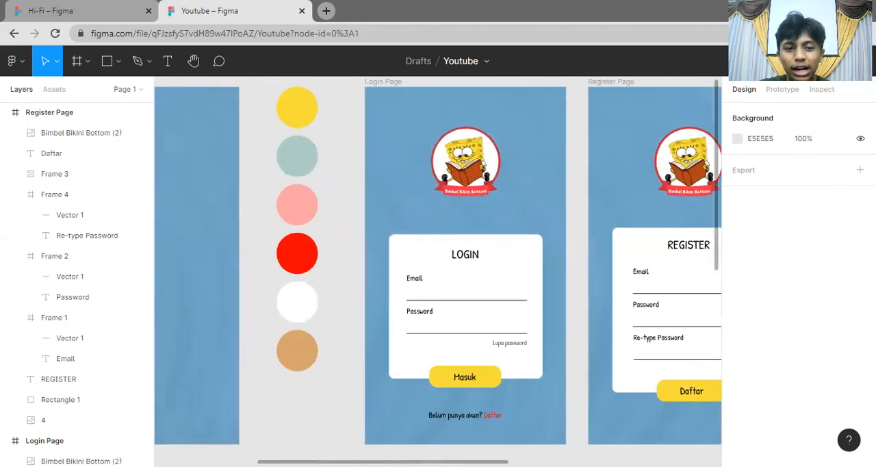
pyautogui.hscroll(-5, 437, 267)
pyautogui.click(218, 276)
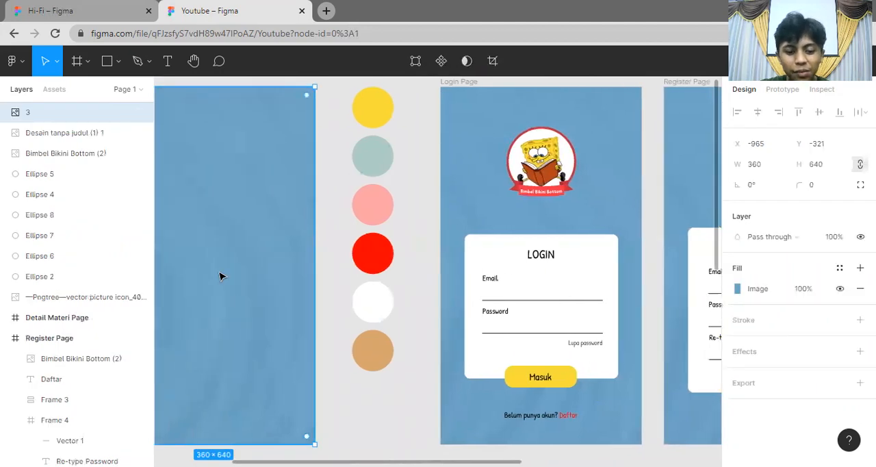
pyautogui.hotkey('ctrl', 'v')
pyautogui.moveTo(219, 256); pyautogui.dragTo(719, 259)
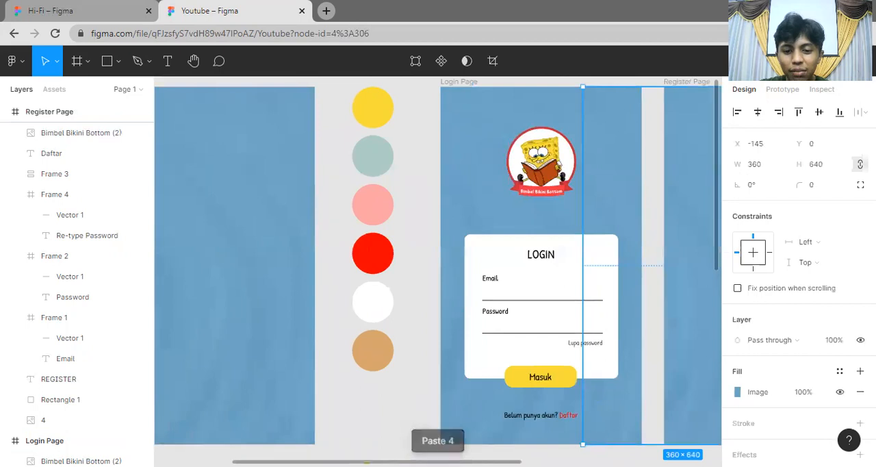
pyautogui.hscroll(10, 363, 269)
pyautogui.moveTo(363, 269); pyautogui.dragTo(632, 250)
pyautogui.moveTo(631, 247); pyautogui.dragTo(631, 248)
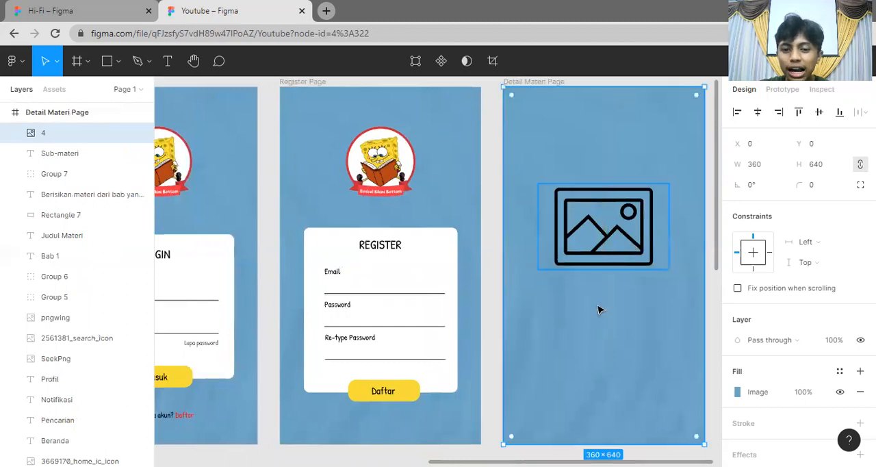
# Send the blue background image behind all other content of the Detail Materi Page.
pyautogui.hscroll(3, 670, 376)
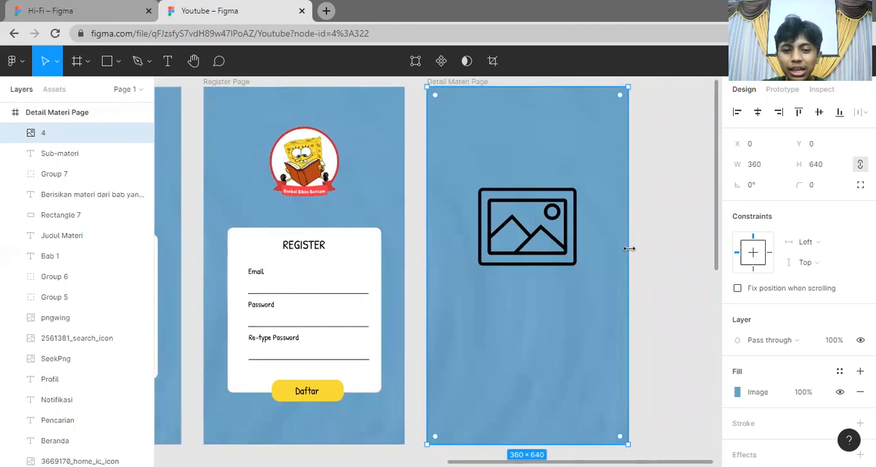
pyautogui.scroll(-1, 548, 356)
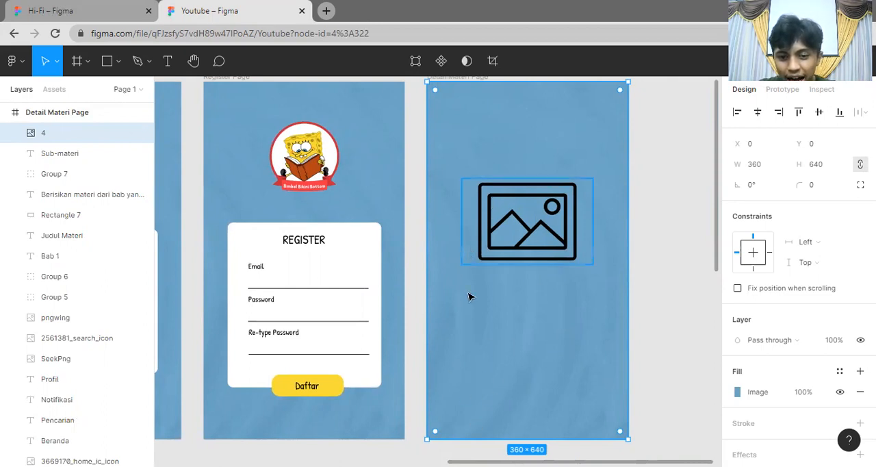
pyautogui.rightClick(541, 340)
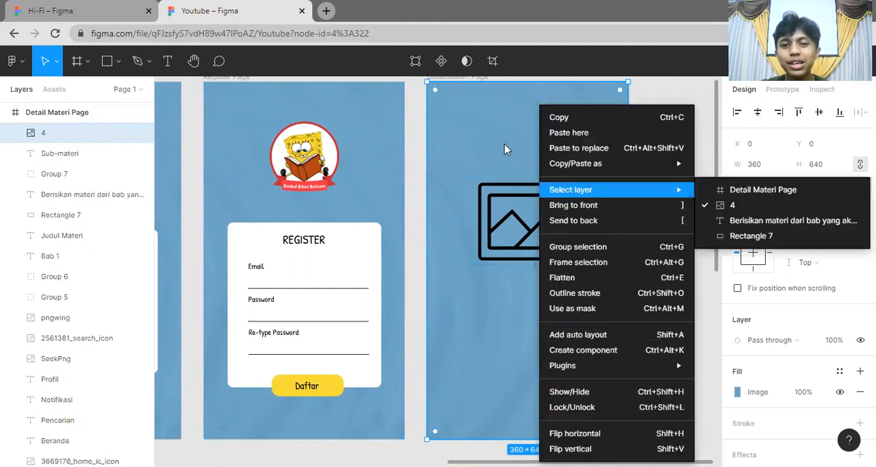
pyautogui.click(500, 133)
pyautogui.rightClick(500, 133)
pyautogui.moveTo(525, 197)
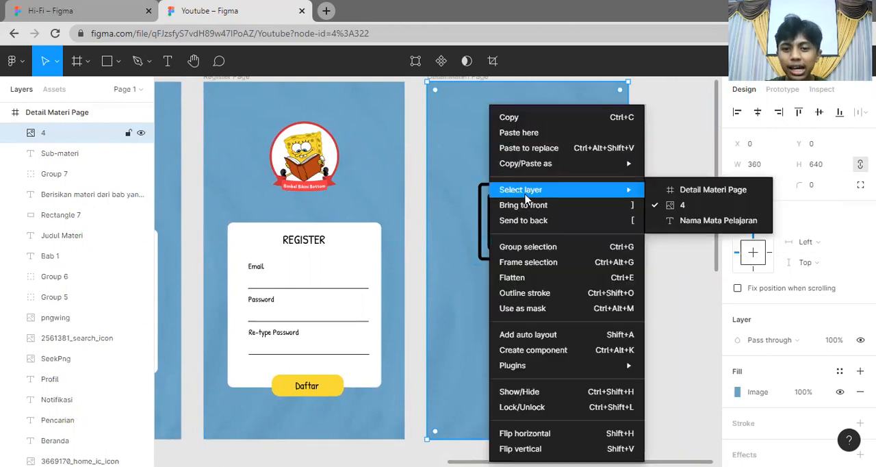
pyautogui.click(501, 121)
pyautogui.rightClick(499, 121)
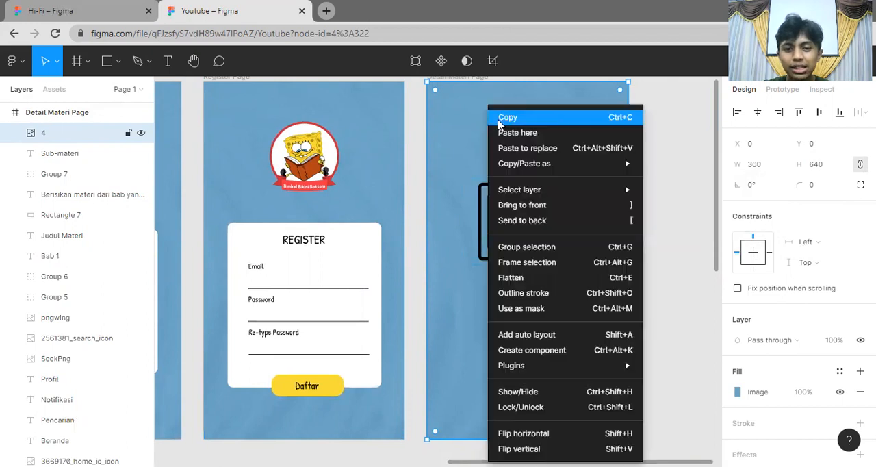
pyautogui.click(582, 224)
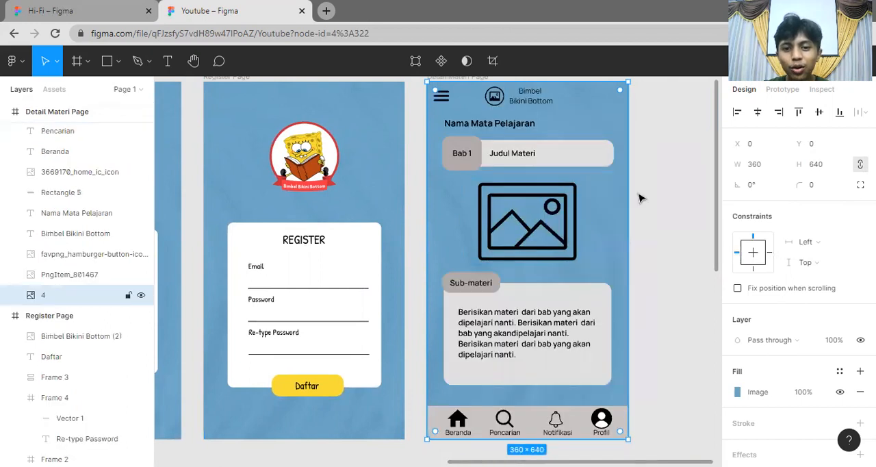
pyautogui.click(639, 198)
# Delete the round logo placeholder and the "Bimbel Bikini Bottom" text from the Detail Materi Page header.
pyautogui.scroll(1, 640, 198)
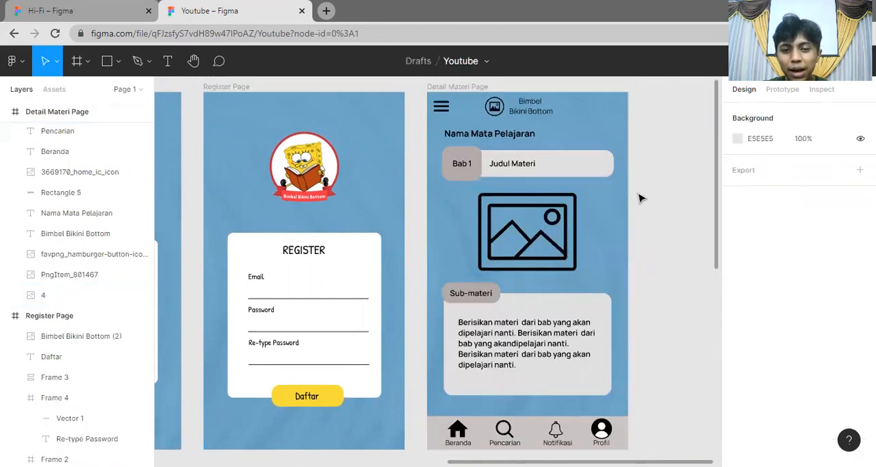
pyautogui.click(497, 121)
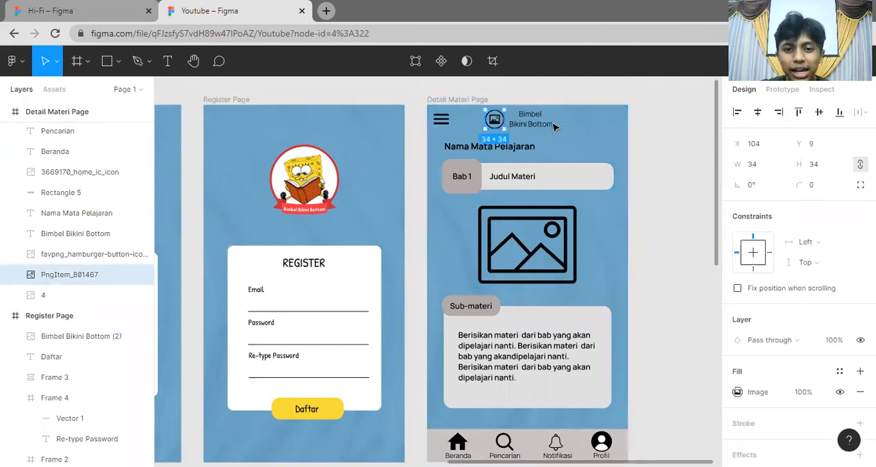
pyautogui.keyDown('shift'); pyautogui.click(554, 126); pyautogui.keyUp('shift')
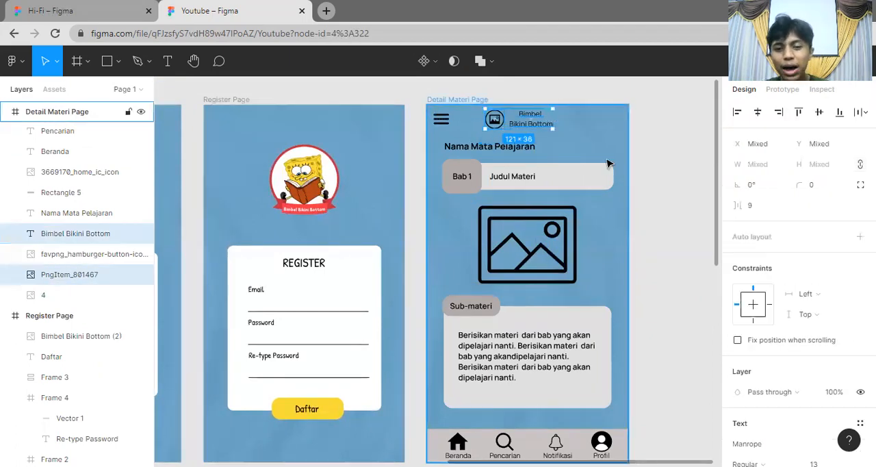
pyautogui.press('Escape')
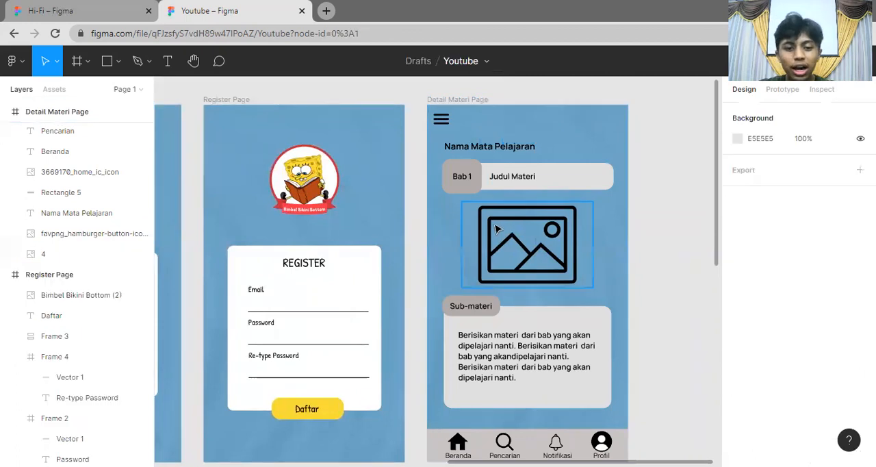
# Duplicate the 543 × 163 red Bimbel Bikini Bottom banner logo and move the copy to the upper part of the Detail Materi Page.
pyautogui.scroll(-5, 438, 274)
pyautogui.hscroll(-8, 342, 424)
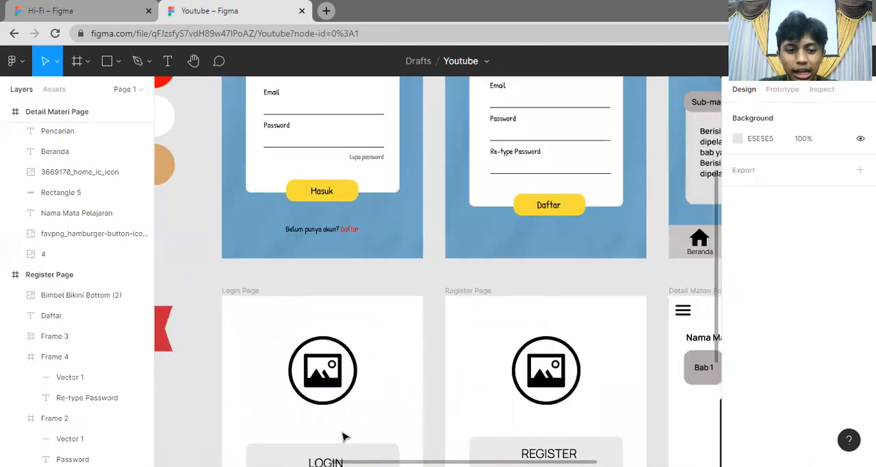
pyautogui.click(320, 335)
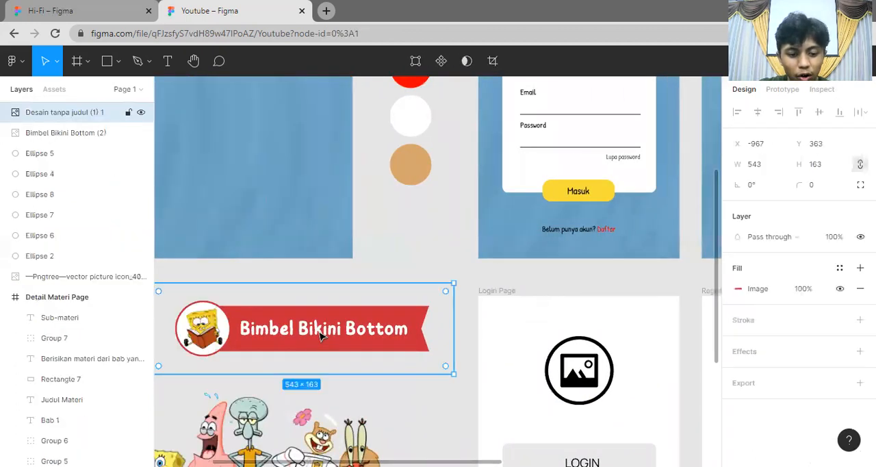
pyautogui.hotkey('ctrl', 'v')
pyautogui.moveTo(320, 335); pyautogui.dragTo(630, 196)
pyautogui.hscroll(5, 322, 254)
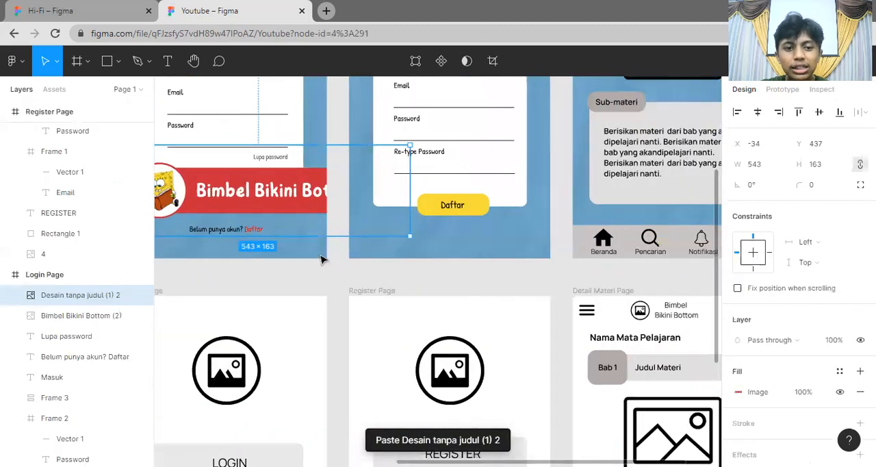
pyautogui.moveTo(380, 192); pyautogui.dragTo(652, 160)
pyautogui.scroll(3, 540, 362)
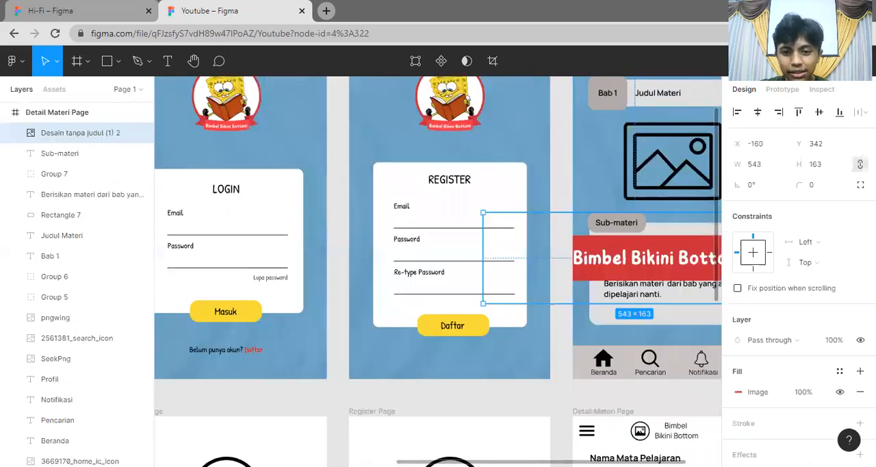
pyautogui.hscroll(3, 561, 421)
pyautogui.scroll(2, 556, 413)
pyautogui.hscroll(2, 556, 413)
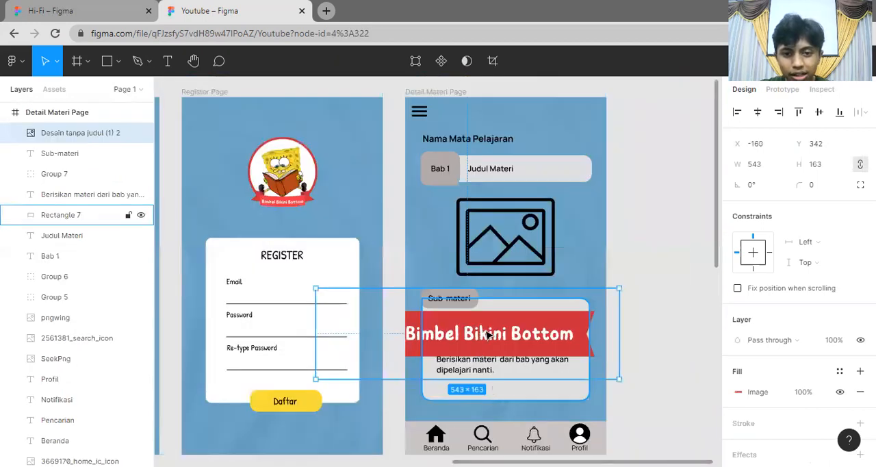
pyautogui.moveTo(483, 314); pyautogui.dragTo(578, 165)
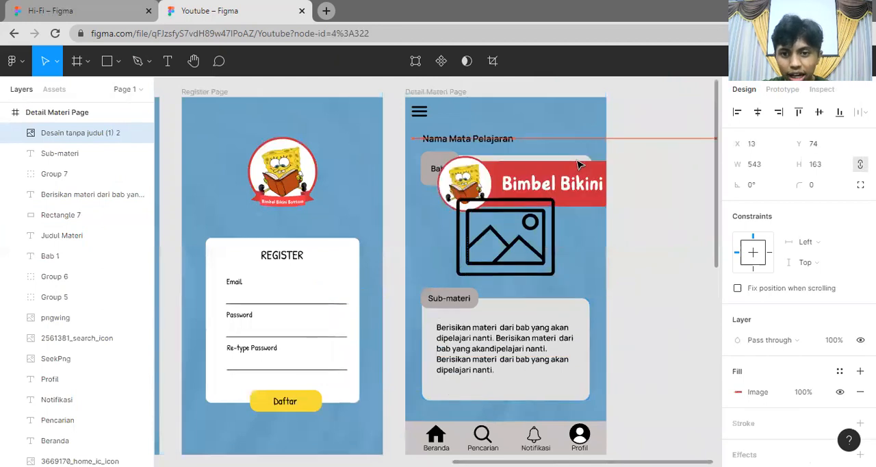
# Scale the banner logo proportionally to a width of 150 and move it into the header beside the hamburger icon.
pyautogui.click(761, 166)
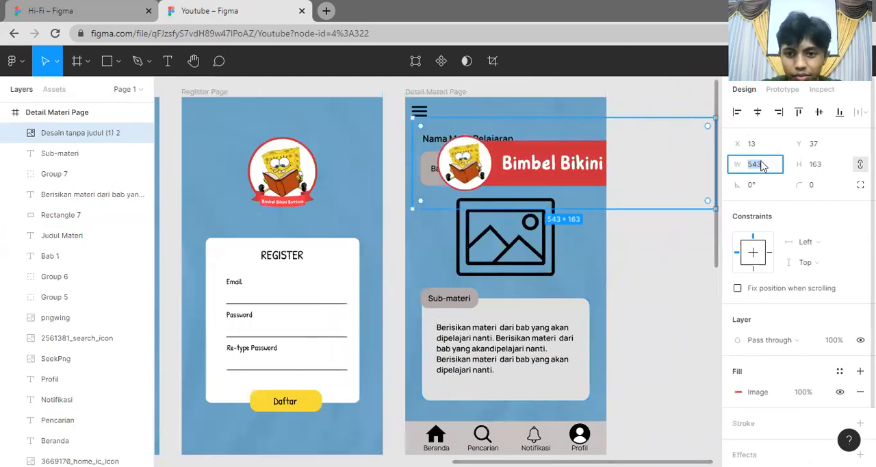
pyautogui.press('Return')
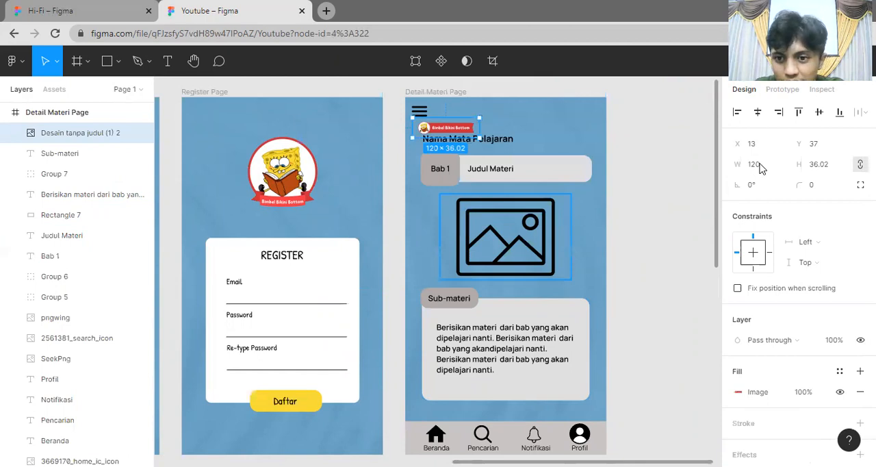
pyautogui.write('1')
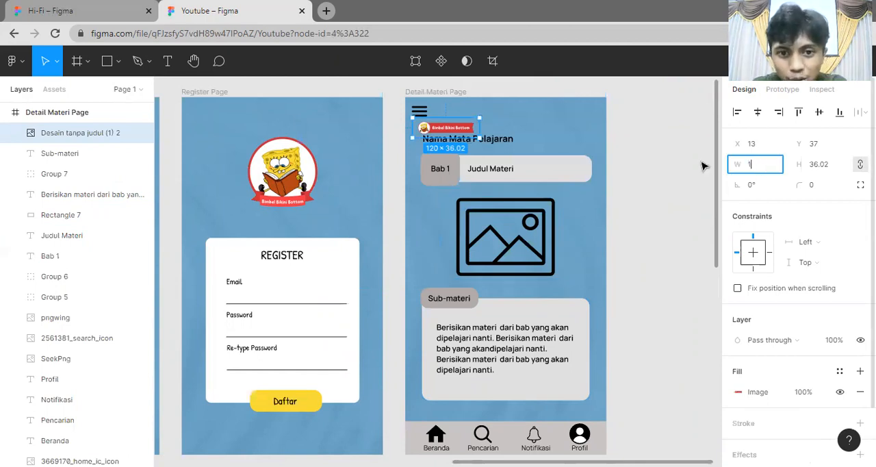
pyautogui.write('50')
pyautogui.press('Return')
pyautogui.moveTo(469, 127); pyautogui.dragTo(531, 113)
# Enlarge the header banner logo proportionally to a width of 200 and shift it slightly toward the middle of the header.
pyautogui.click(756, 171)
pyautogui.press('Return')
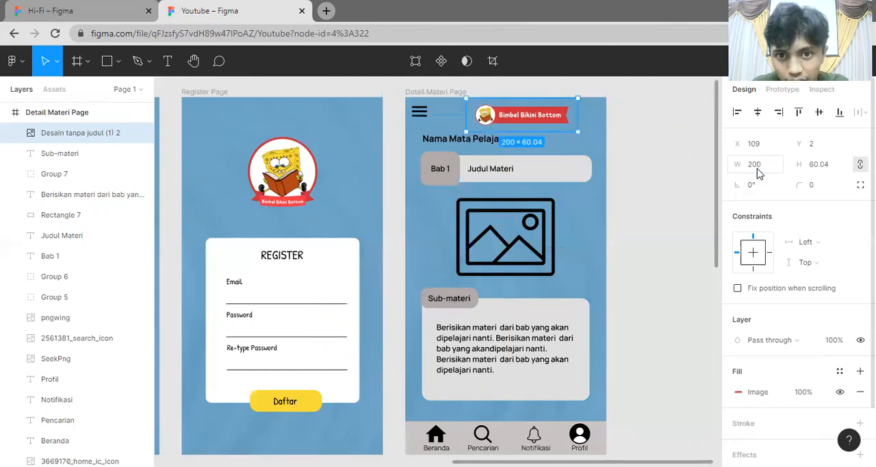
pyautogui.moveTo(540, 119); pyautogui.dragTo(527, 121)
pyautogui.click(645, 177)
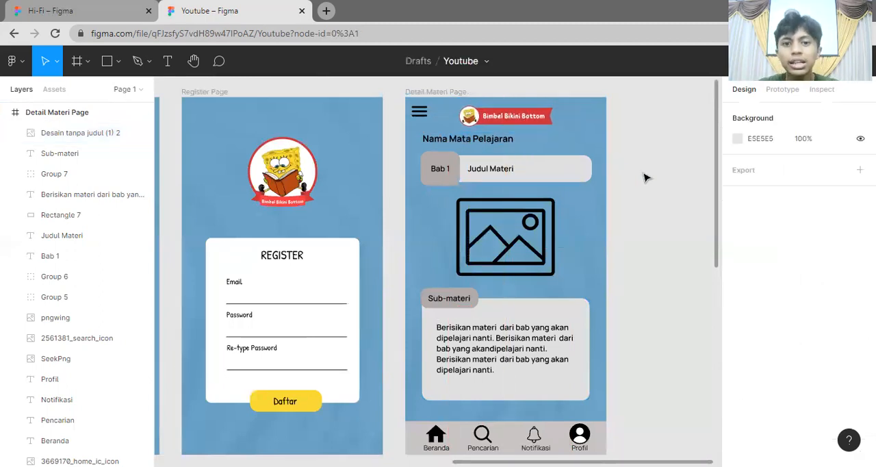
# Replace the "Nama Mata Pelajaran" heading on the Detail Materi Page with "Bahasa Indonesia".
pyautogui.scroll(-10, 637, 194)
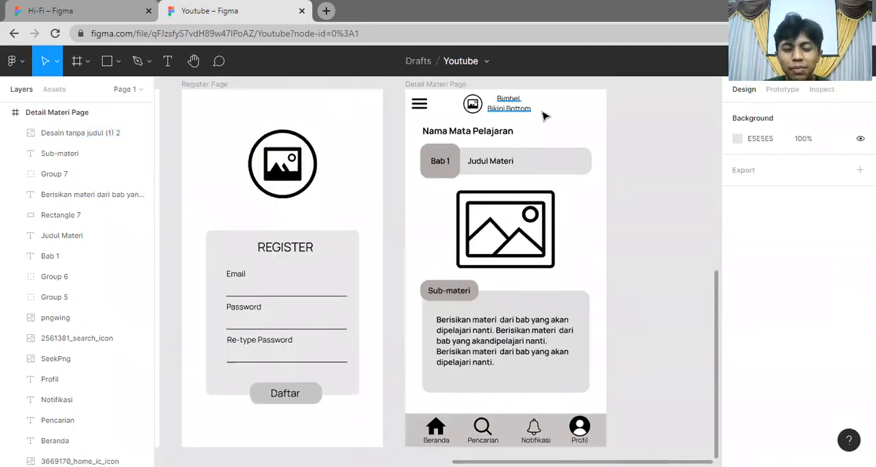
pyautogui.scroll(10, 540, 113)
pyautogui.click(470, 132)
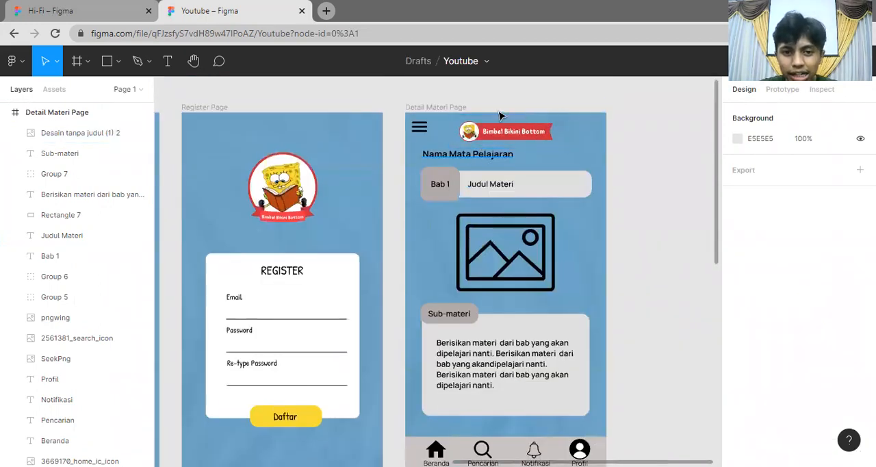
pyautogui.scroll(-1, 479, 149)
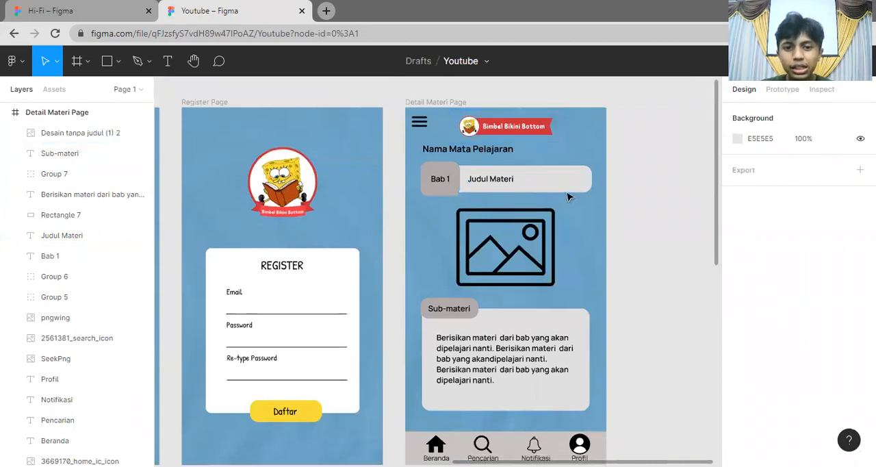
pyautogui.click(483, 155)
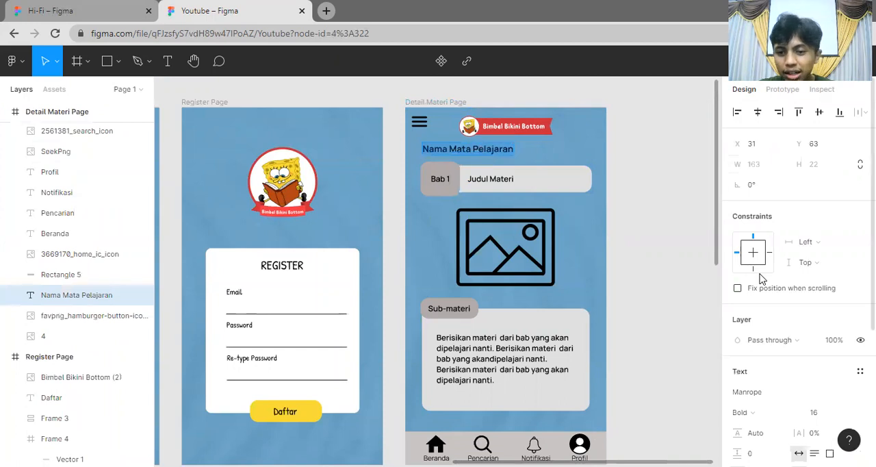
pyautogui.scroll(-4, 758, 274)
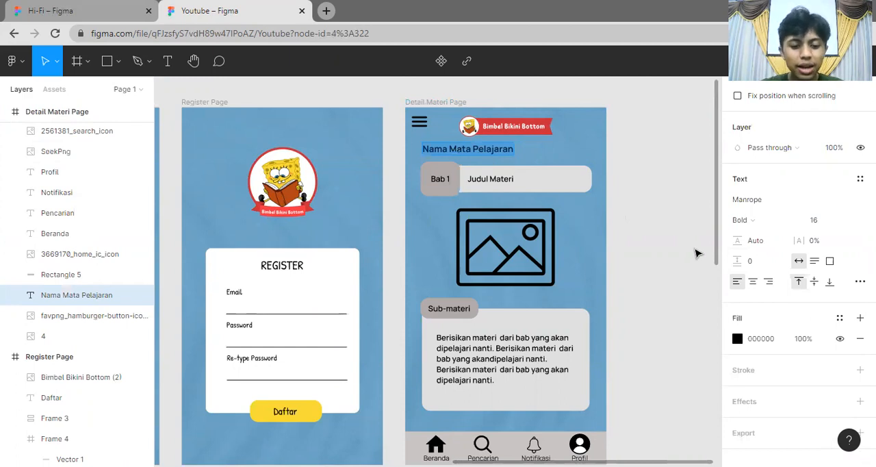
pyautogui.write('Bahasa Indonesia')
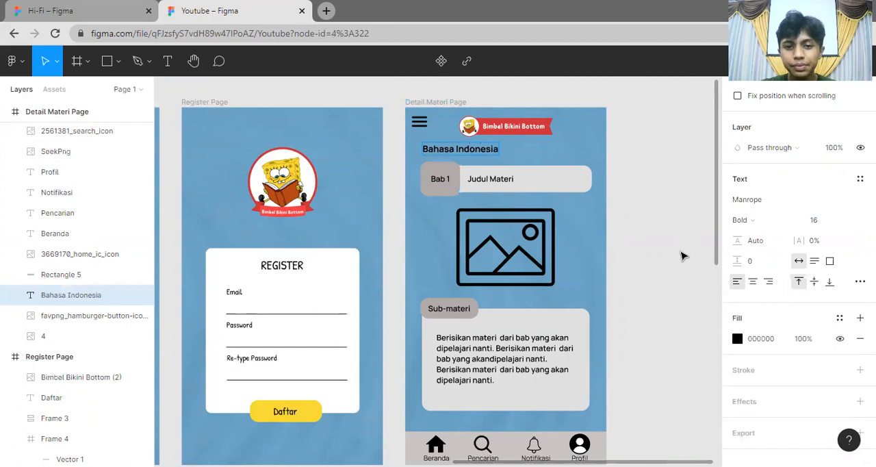
pyautogui.click(669, 260)
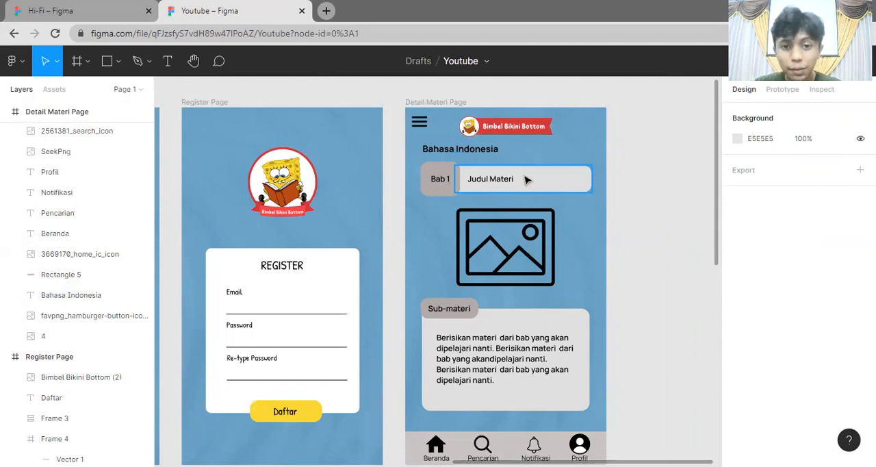
# Fill the "Bahasa Indonesia" heading with white (FFFFFF) sampled from the Register Page form card.
pyautogui.click(76, 295)
pyautogui.scroll(-3, 772, 254)
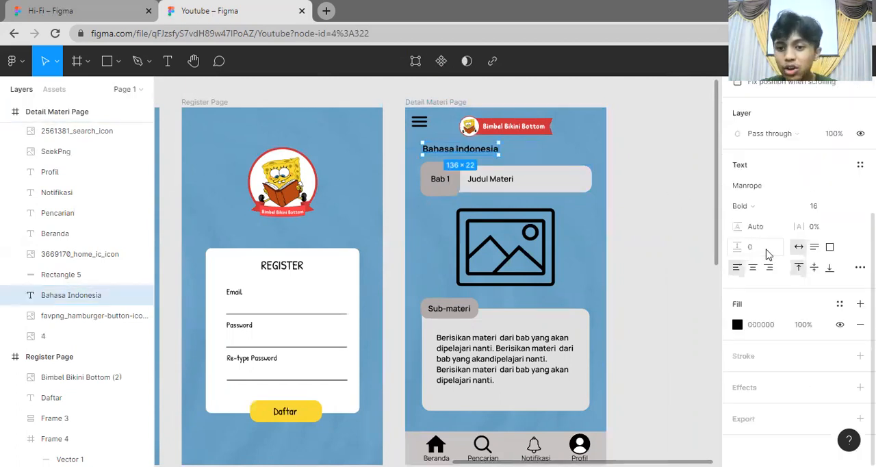
pyautogui.click(741, 326)
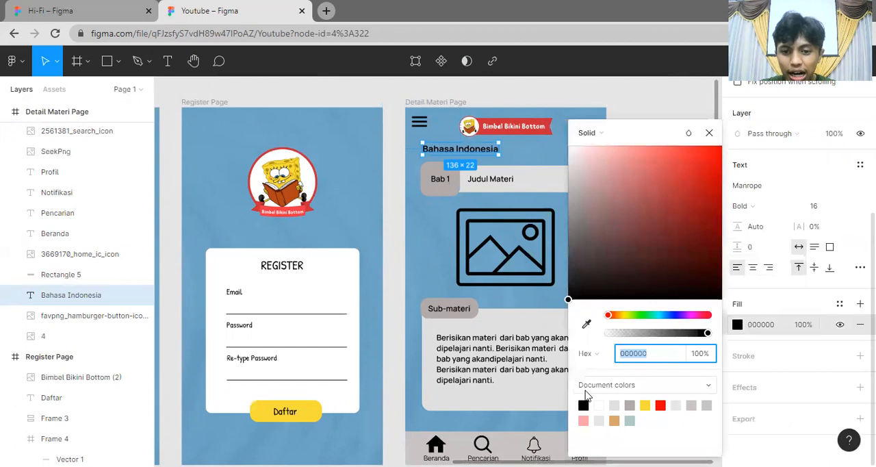
pyautogui.click(587, 323)
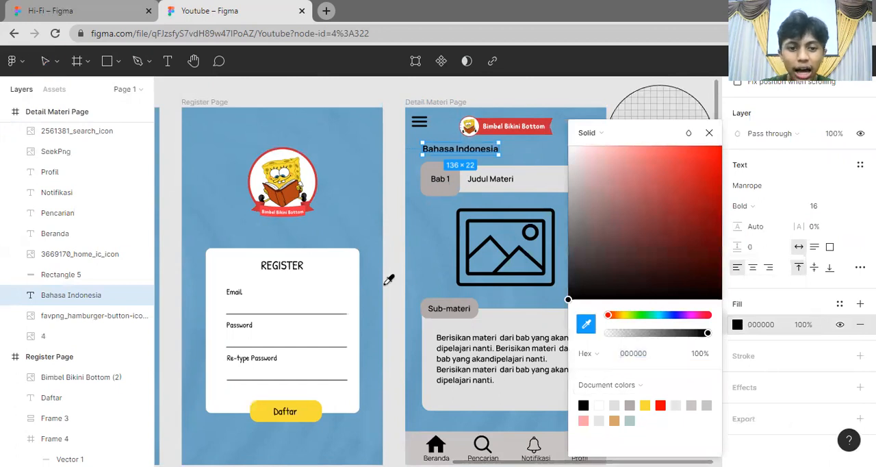
pyautogui.click(340, 275)
pyautogui.scroll(2, 780, 213)
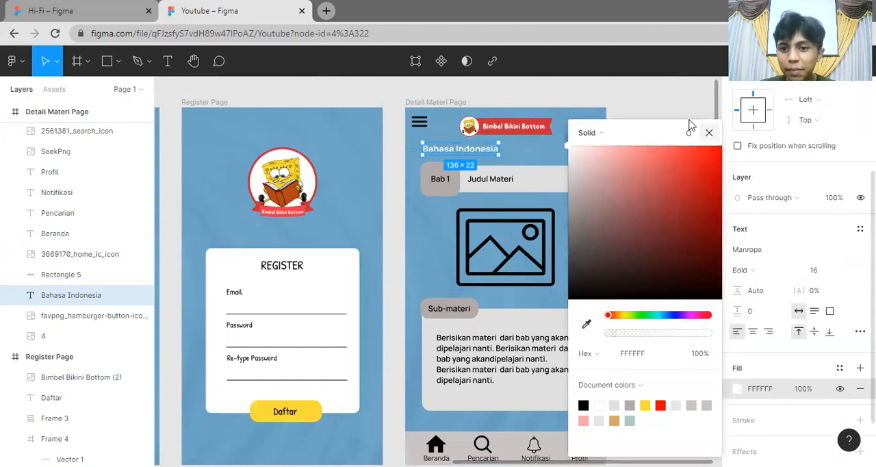
pyautogui.click(709, 133)
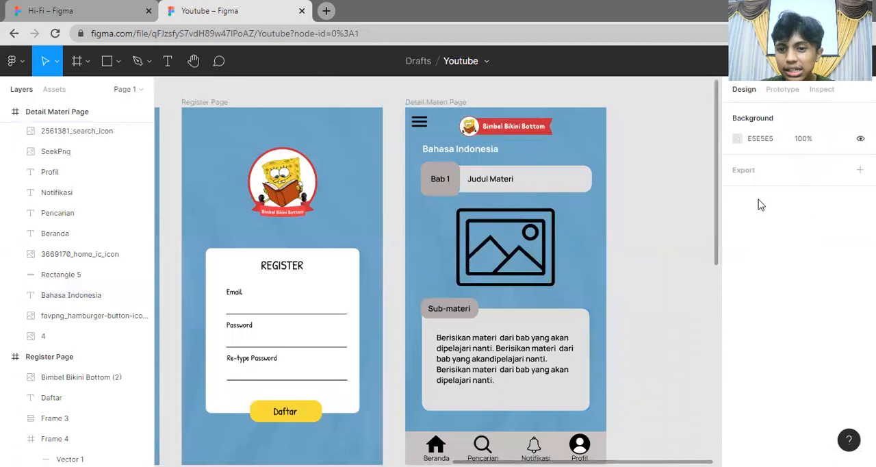
# Change the font weight of the "Bahasa Indonesia" heading to a heavier style than Bold.
pyautogui.click(470, 142)
pyautogui.click(466, 149)
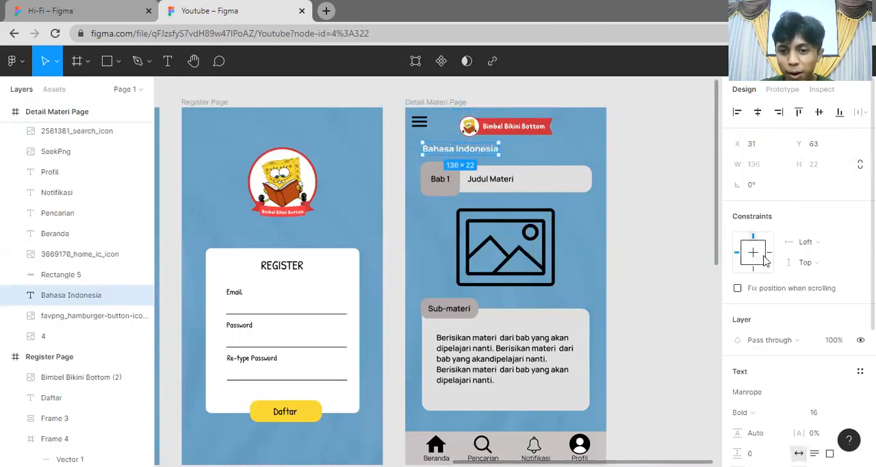
pyautogui.scroll(-3, 764, 262)
pyautogui.scroll(1, 765, 262)
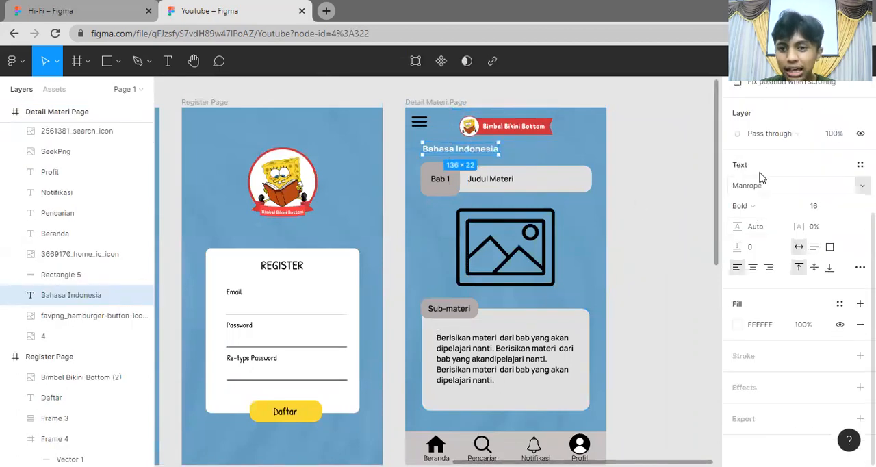
pyautogui.click(754, 207)
pyautogui.click(761, 228)
pyautogui.click(680, 227)
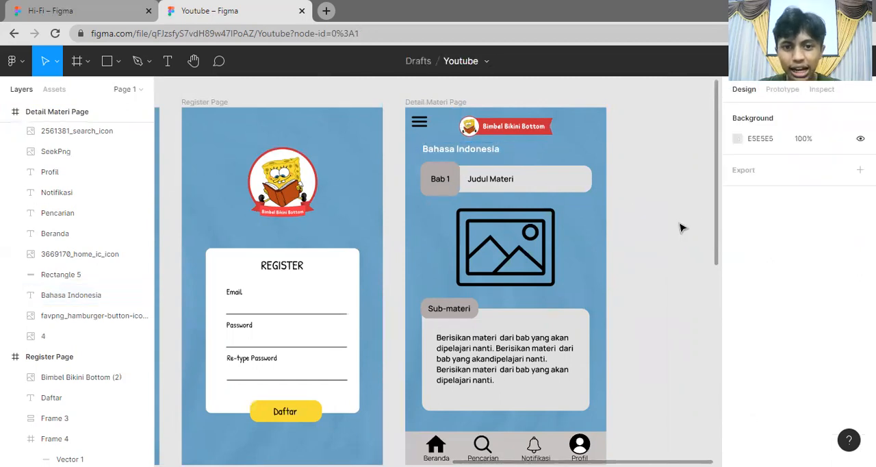
# Fill the box behind "Bab 1" with the yellow F6DD38 sampled from the Register Page's Daftar button.
pyautogui.click(456, 176)
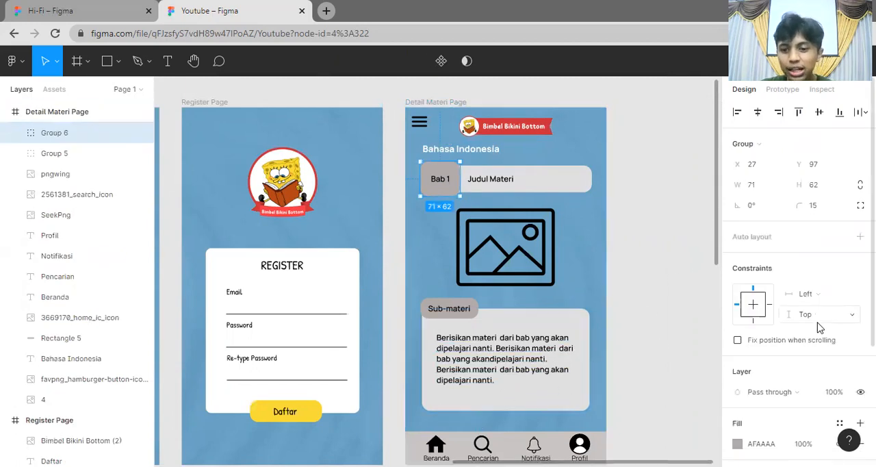
pyautogui.scroll(-5, 782, 313)
pyautogui.click(738, 273)
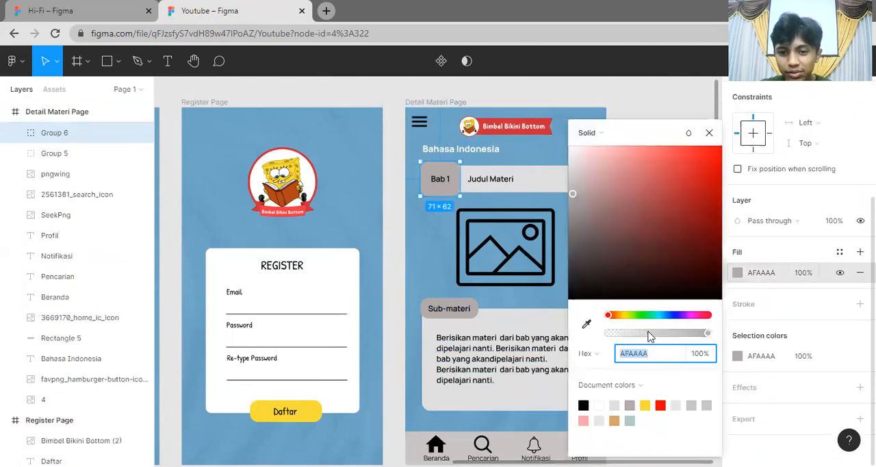
pyautogui.click(586, 323)
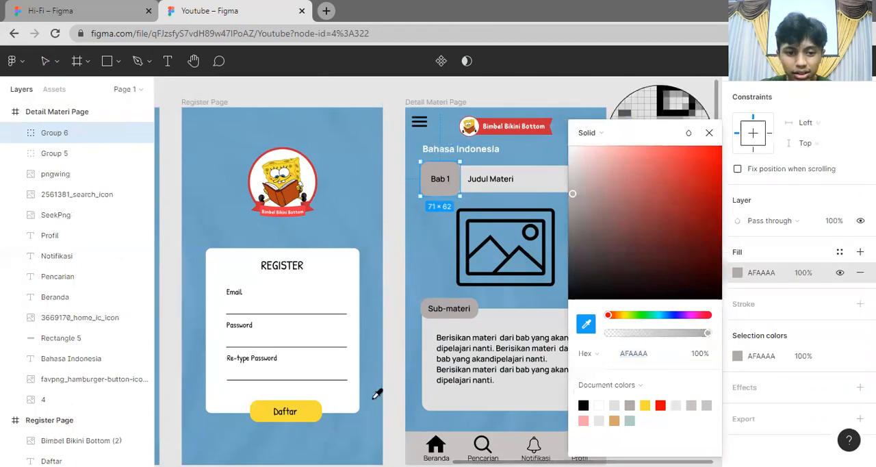
pyautogui.click(319, 409)
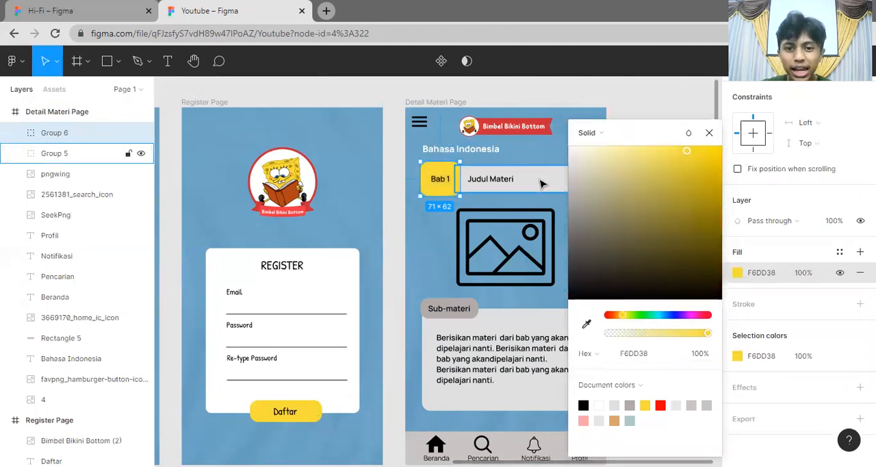
# Fill the bar behind "Judul Materi" with the pink F6A3A5 sampled from the palette circle beside the Login Page.
pyautogui.click(69, 153)
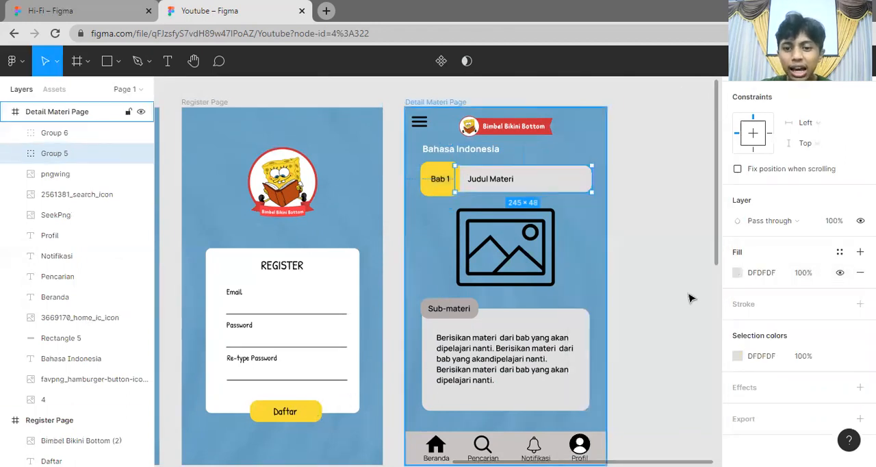
pyautogui.click(736, 356)
pyautogui.click(586, 323)
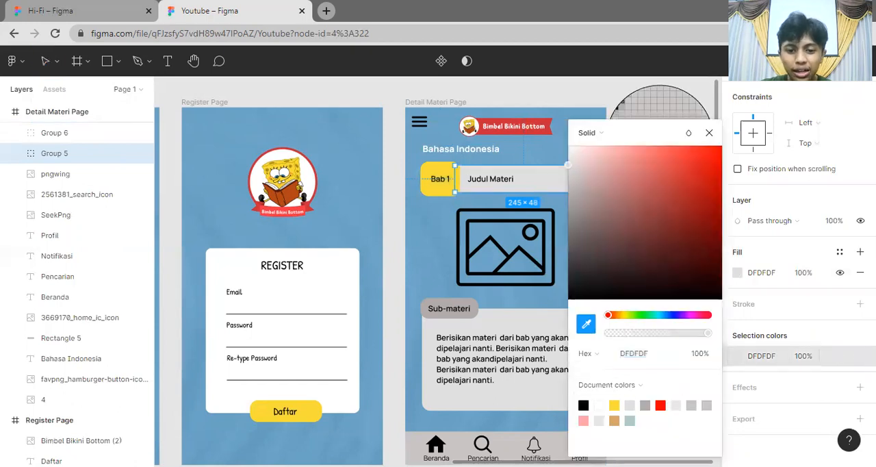
pyautogui.hscroll(-10, 307, 290)
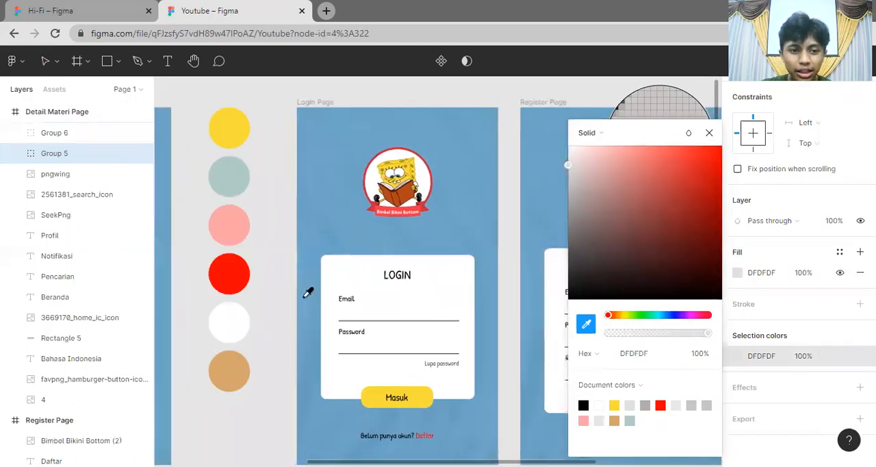
pyautogui.click(234, 236)
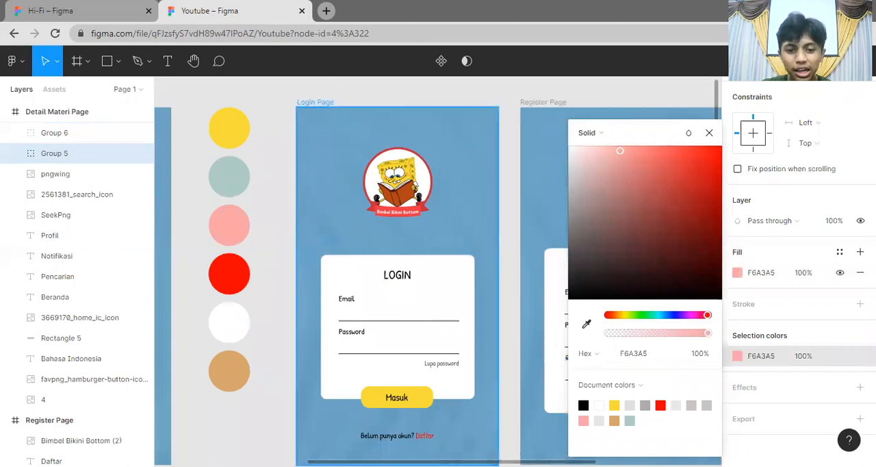
pyautogui.hscroll(11, 438, 287)
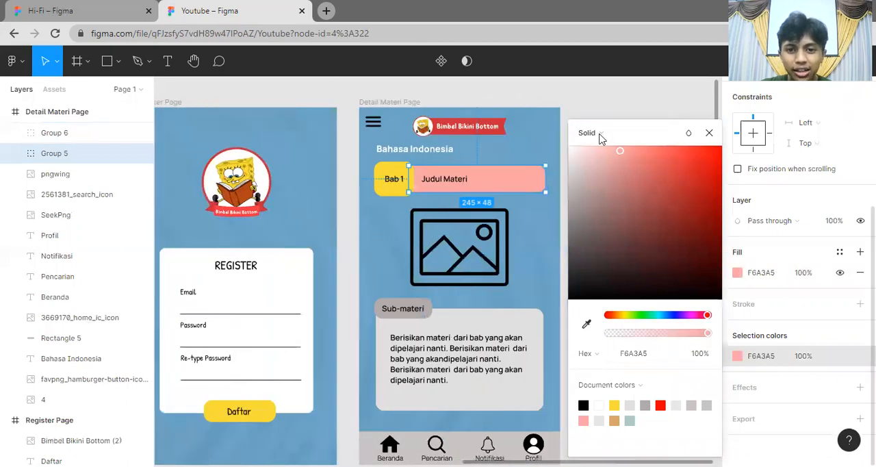
pyautogui.click(600, 112)
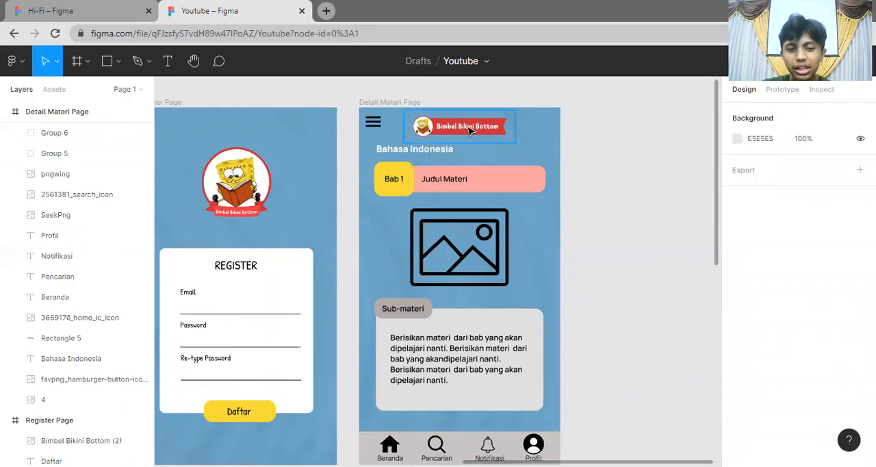
# Change the font of the "Bab 1" label on the Detail Materi Page to Patrick Hand.
pyautogui.click(403, 179)
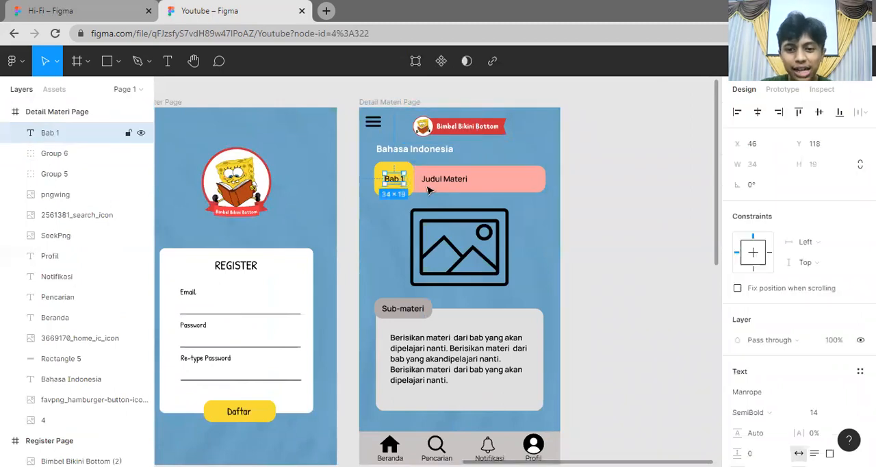
pyautogui.scroll(-3, 795, 213)
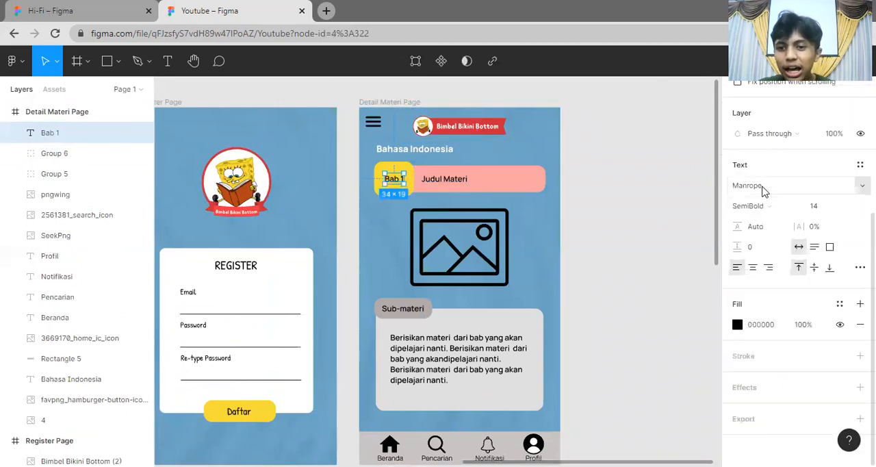
pyautogui.click(764, 191)
pyautogui.write('Patrick Hand')
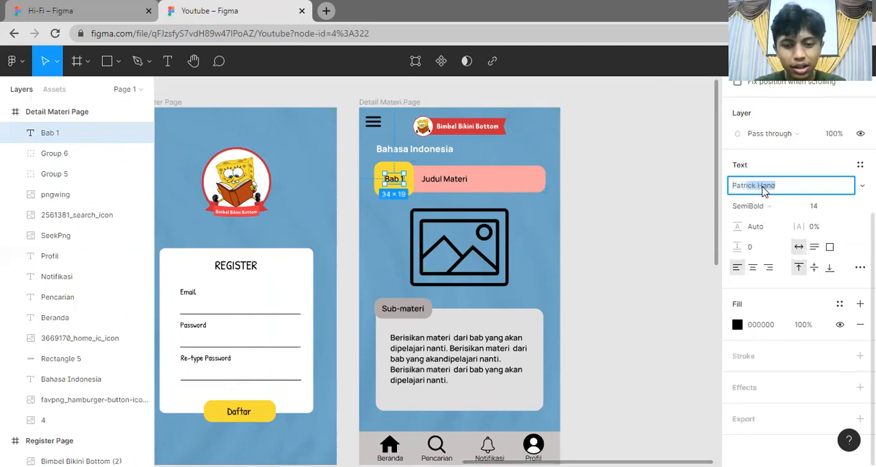
pyautogui.press('Return')
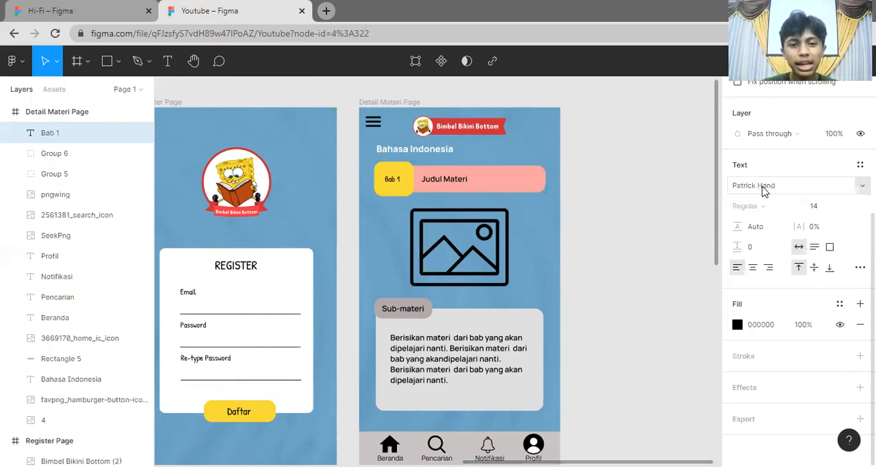
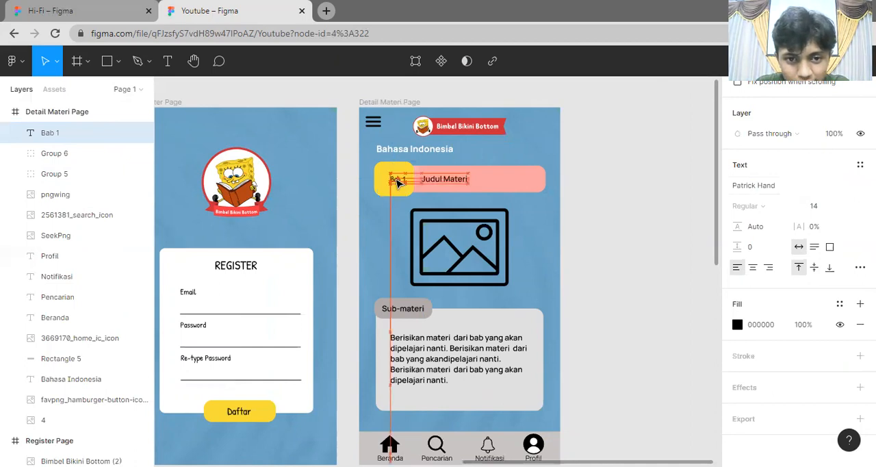
# Change the font of the "Judul Materi" text on the blue Detail Materi Page to Patrick Hand.
pyautogui.click(446, 183)
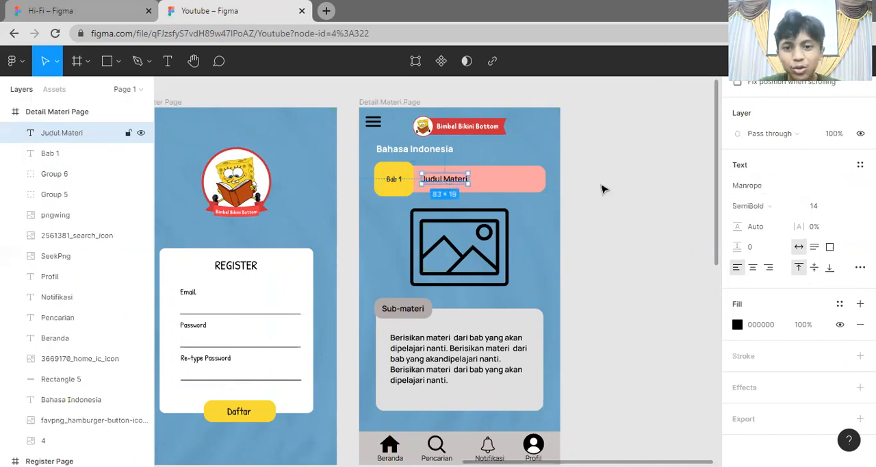
pyautogui.click(769, 196)
pyautogui.write('Patrick Hand')
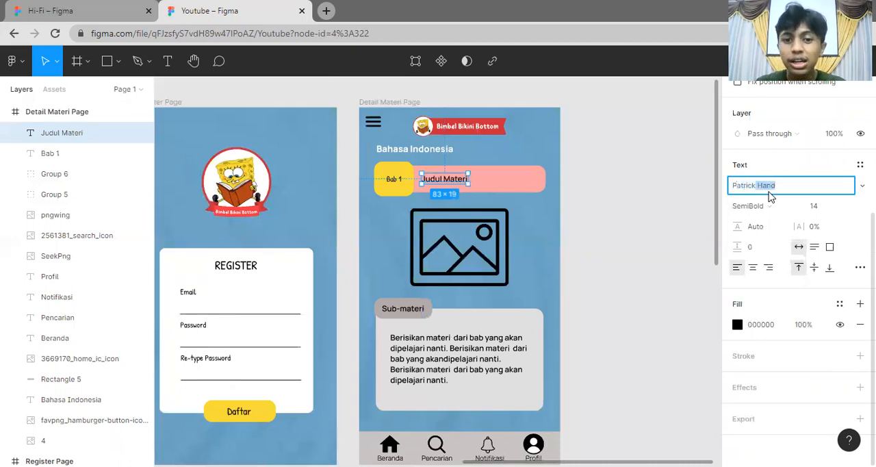
pyautogui.press('Return')
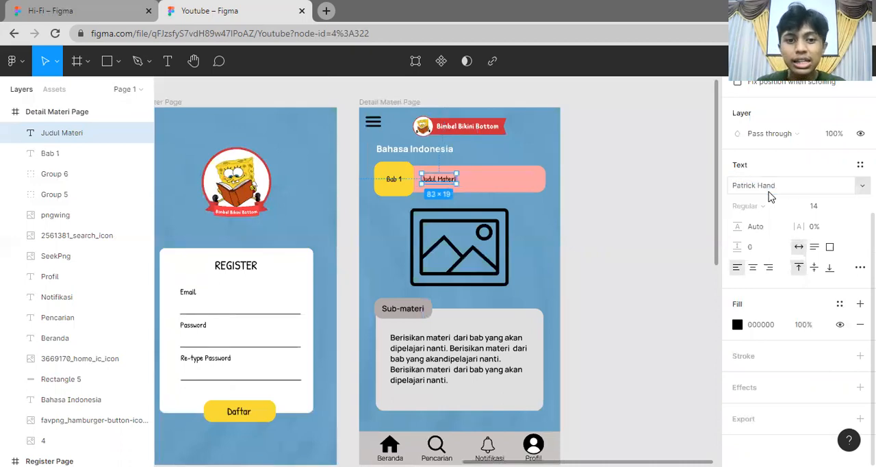
# Replace the text "Judul Materi" in the pink bar with "IDE POKOK PADA PARAGRAF".
pyautogui.doubleClick(435, 176)
pyautogui.write('IDE POKOK')
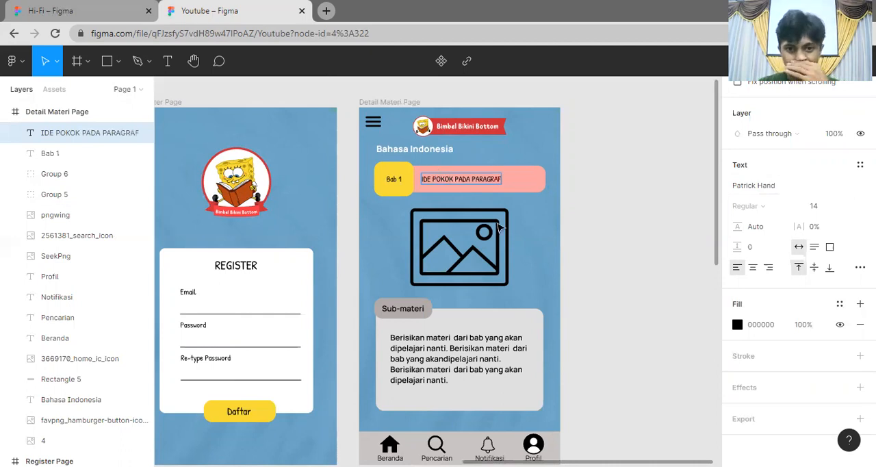
pyautogui.write(' PADA PARAGRAF')
pyautogui.press('Escape')
pyautogui.click(585, 226)
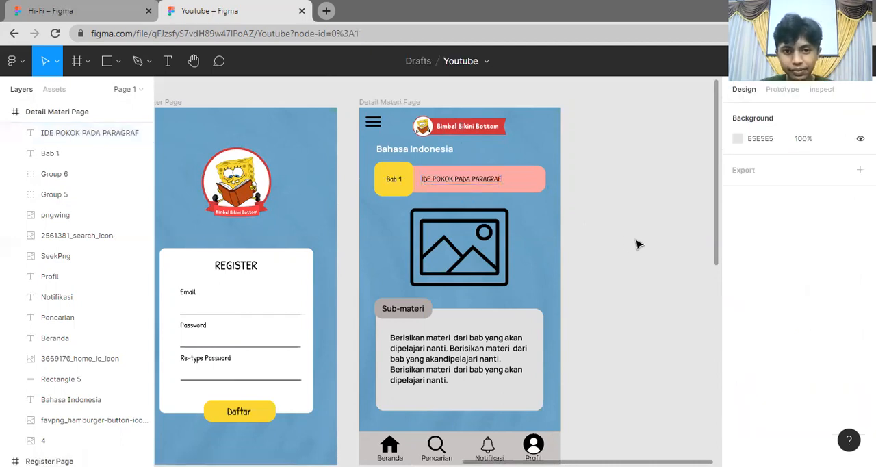
# Duplicate the photo of the boy reading among books that sits beside the Login Page wireframe.
pyautogui.scroll(-1, 636, 244)
pyautogui.scroll(-1, 639, 244)
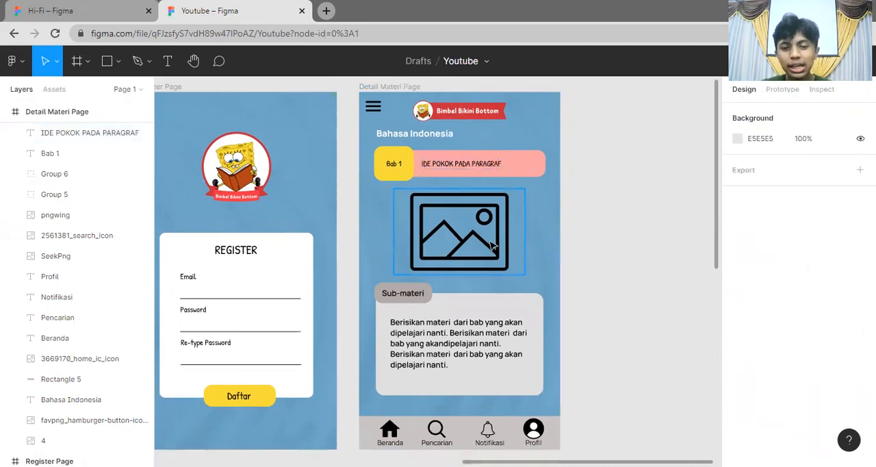
pyautogui.click(491, 245)
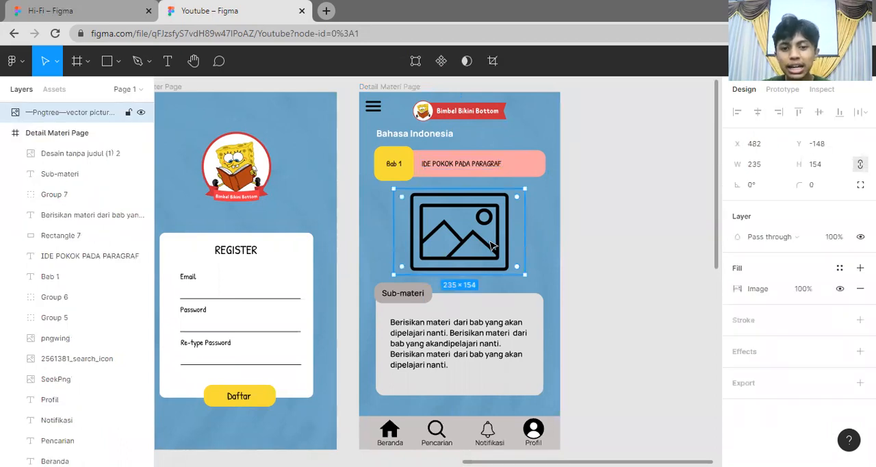
pyautogui.scroll(-5, 491, 245)
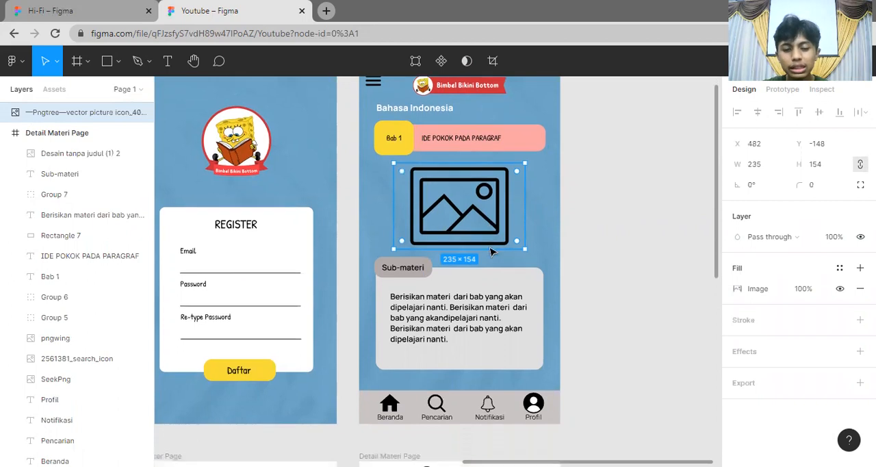
pyautogui.hscroll(-10, 315, 393)
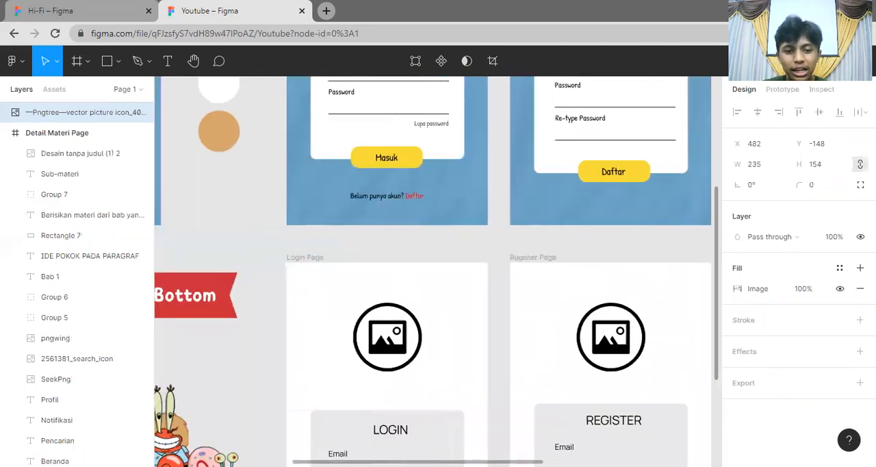
pyautogui.scroll(-3, 315, 393)
pyautogui.scroll(-2, 314, 394)
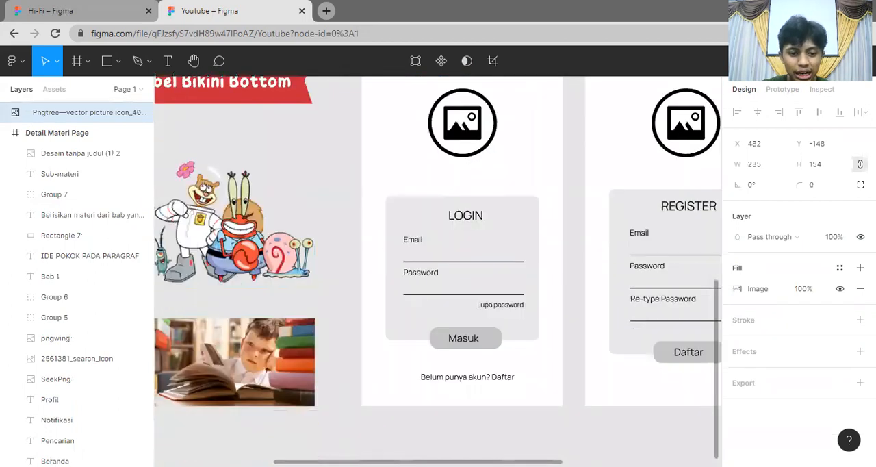
pyautogui.hscroll(-2, 306, 383)
pyautogui.click(306, 383)
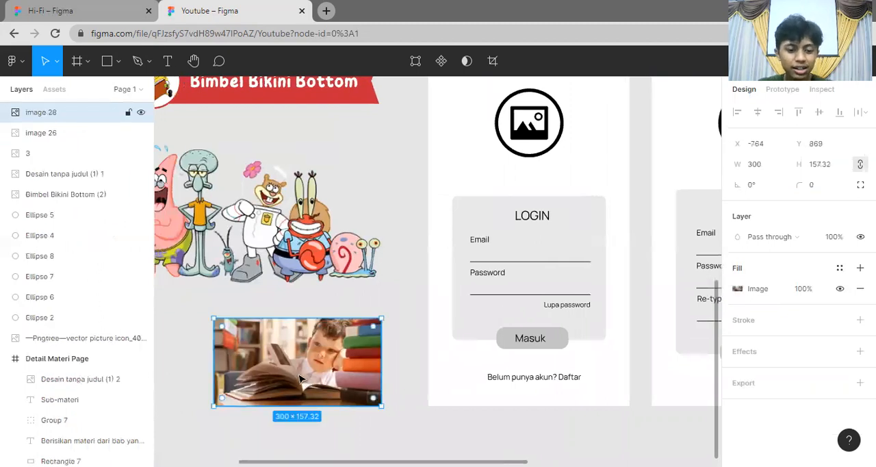
pyautogui.hotkey('ctrl', 'v')
pyautogui.moveTo(299, 378); pyautogui.dragTo(746, 130)
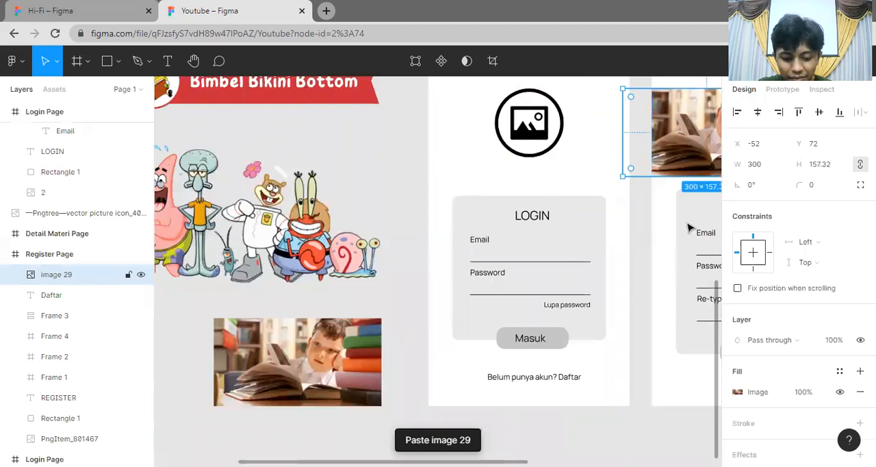
# Move the photo copy over the image placeholder on the blue Detail Materi Page, centred horizontally at X 30, Y 169.
pyautogui.hscroll(5, 440, 336)
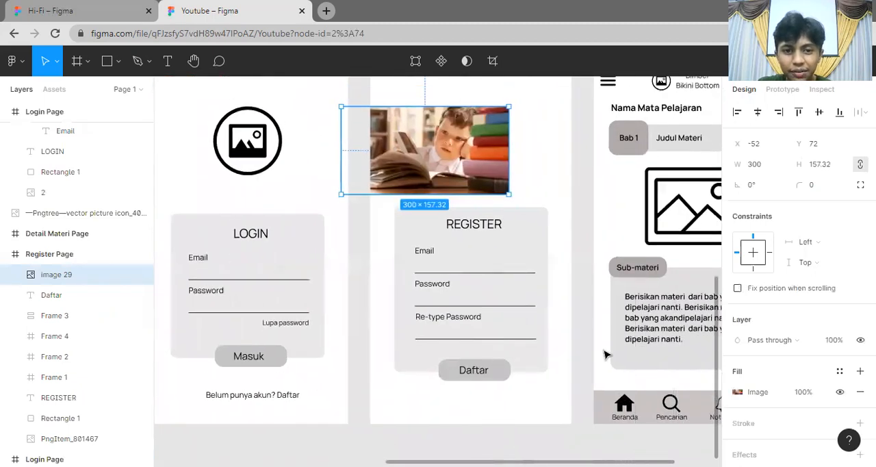
pyautogui.scroll(3, 440, 335)
pyautogui.moveTo(440, 335); pyautogui.dragTo(686, 149)
pyautogui.hscroll(3, 533, 344)
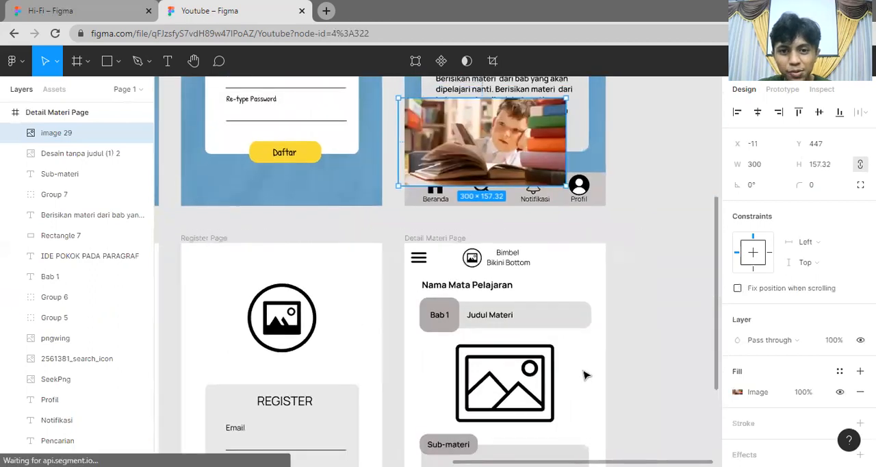
pyautogui.scroll(3, 534, 344)
pyautogui.moveTo(534, 344); pyautogui.dragTo(533, 175)
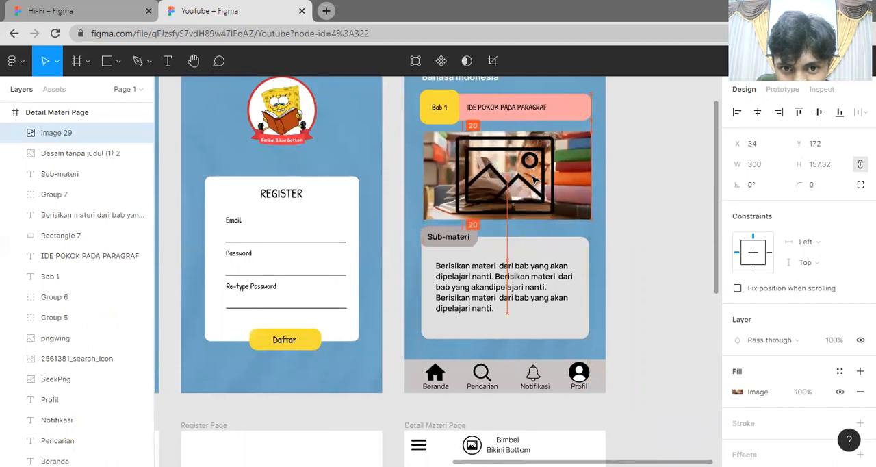
pyautogui.click(765, 115)
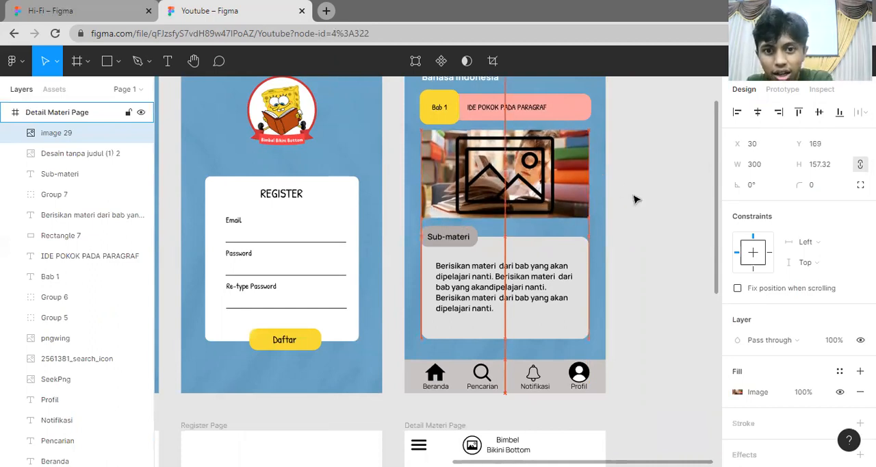
# Delete the picture placeholder icon lying over the photo on the Detail Materi Page.
pyautogui.click(625, 215)
pyautogui.click(540, 197)
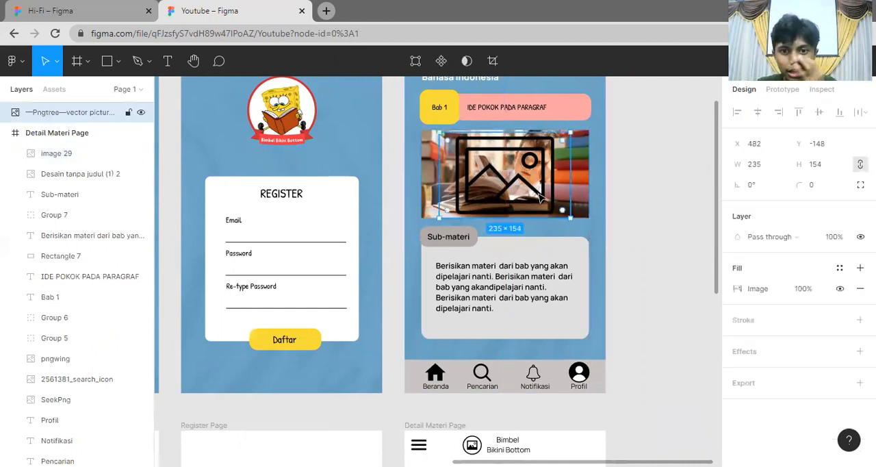
pyautogui.press('Delete')
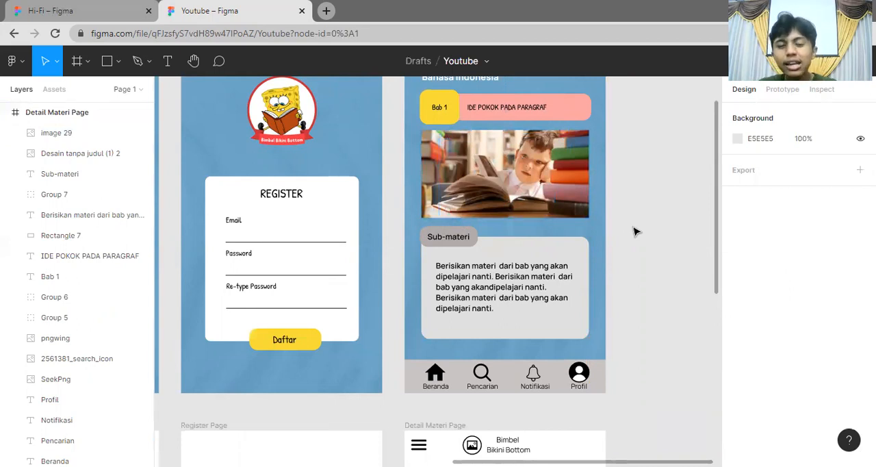
# Round only the two top corners of the blue Detail Materi Page's navigation bar rectangle with a radius of 15.
pyautogui.scroll(-1, 633, 338)
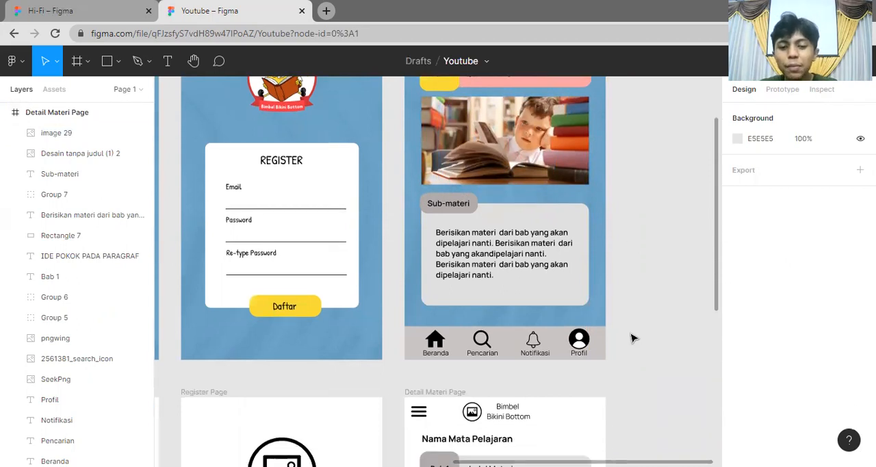
pyautogui.scroll(-1, 632, 338)
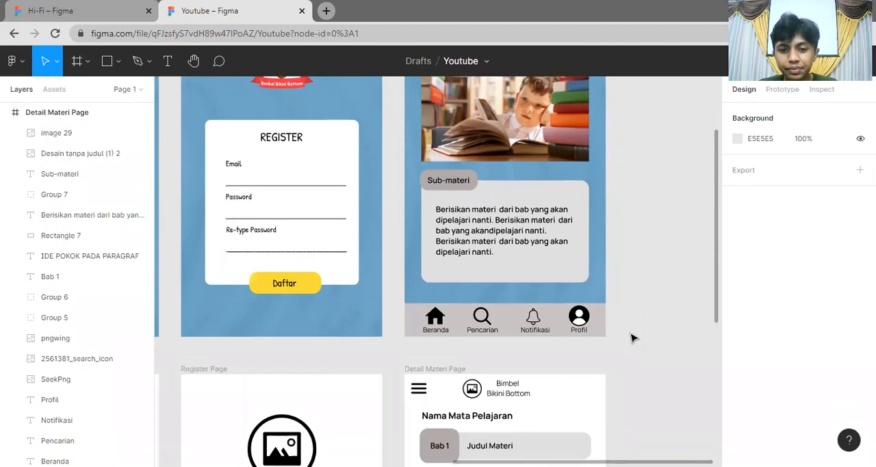
pyautogui.scroll(-12, 633, 336)
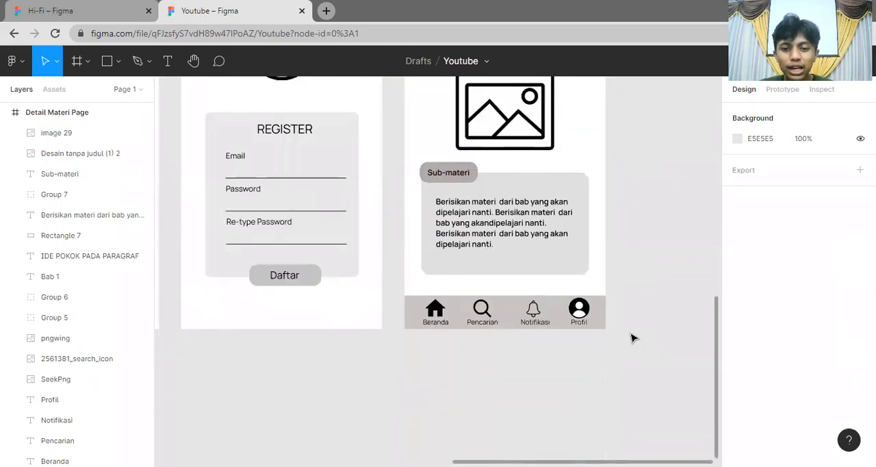
pyautogui.scroll(9, 652, 303)
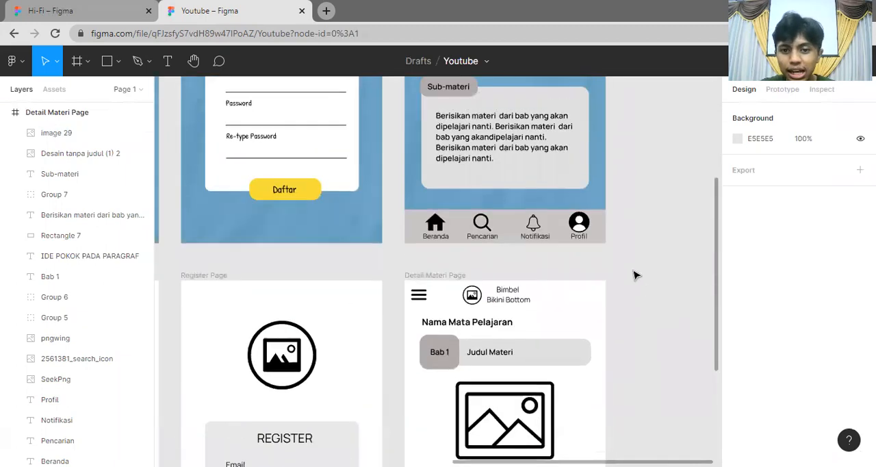
pyautogui.click(602, 236)
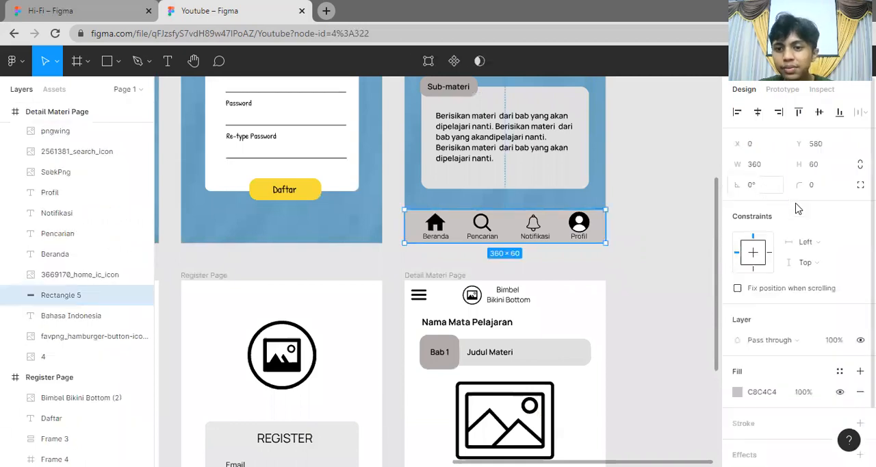
pyautogui.click(815, 190)
pyautogui.click(806, 223)
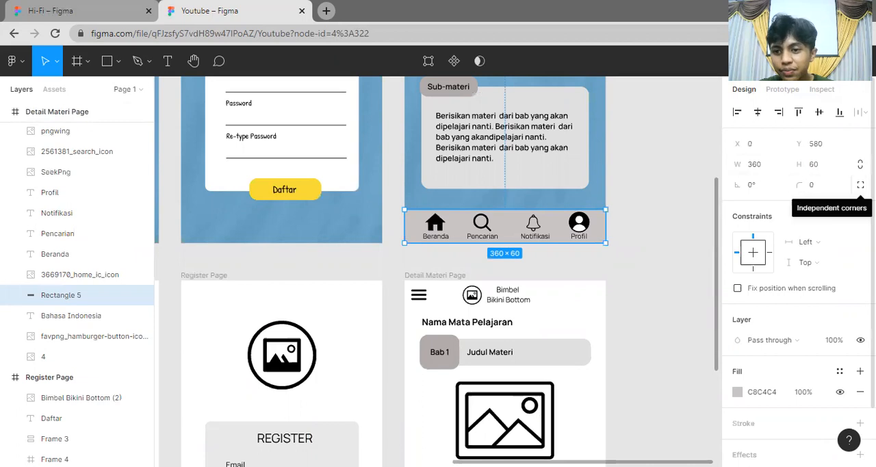
pyautogui.click(860, 184)
pyautogui.click(755, 211)
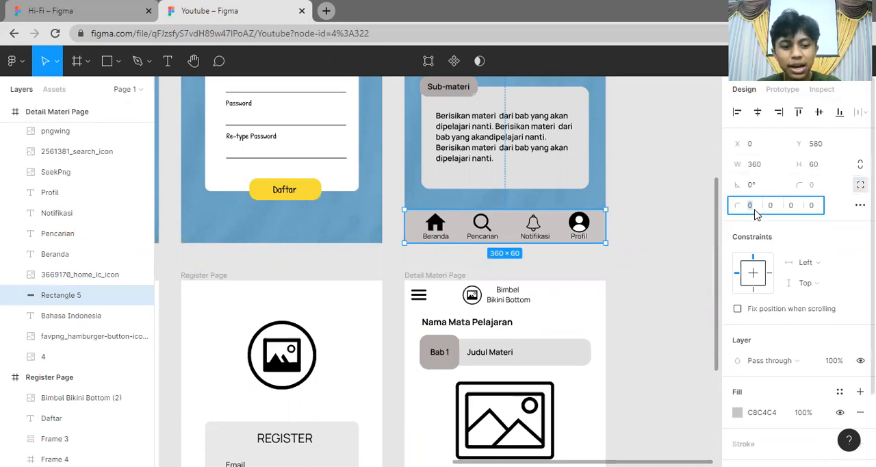
pyautogui.press('Return')
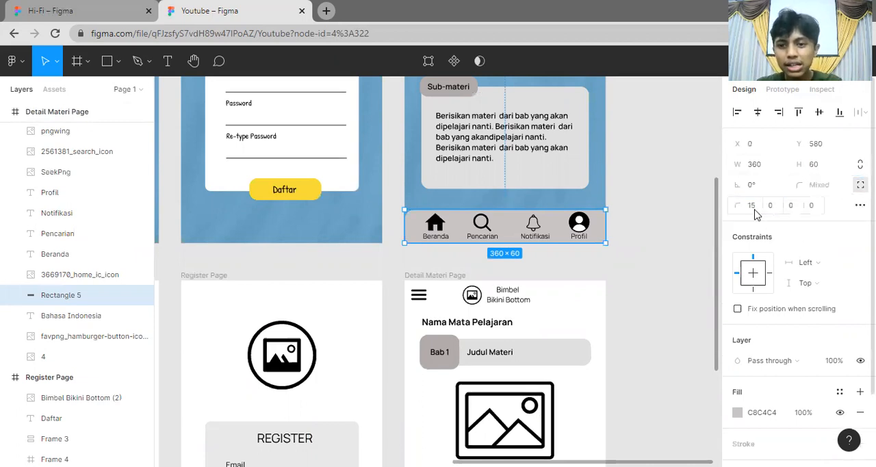
pyautogui.click(771, 205)
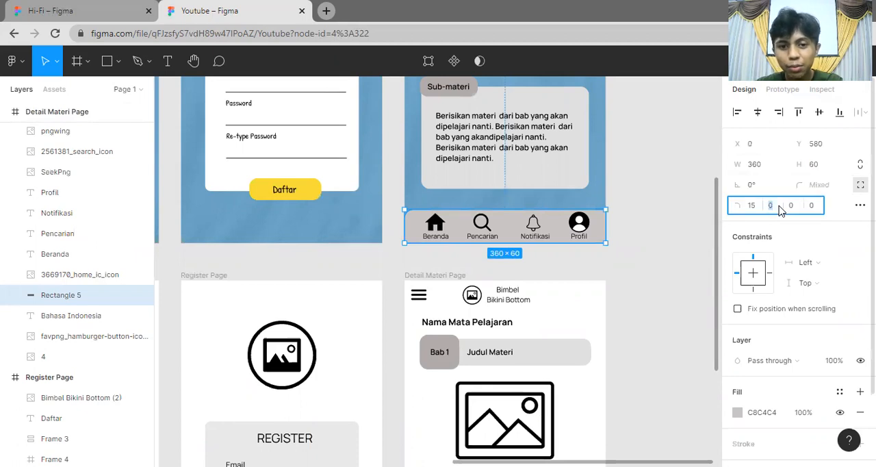
pyautogui.write('15')
pyautogui.press('Return')
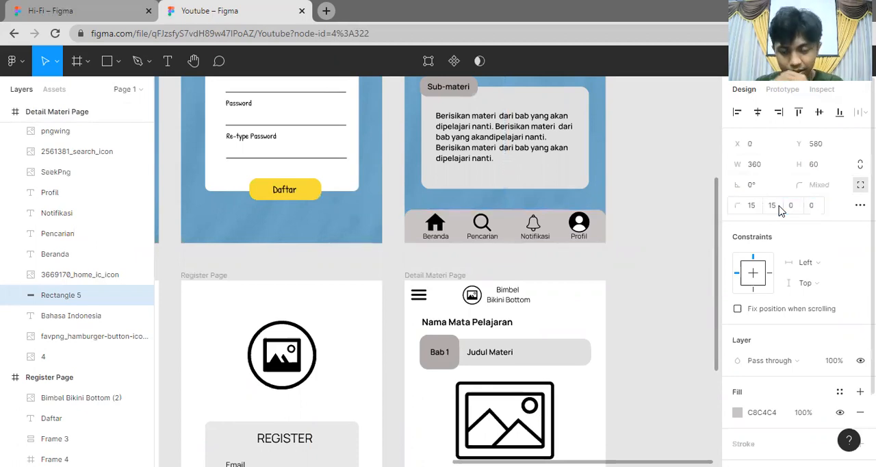
pyautogui.click(655, 240)
# Fill the navigation bar rectangle with the pale green from the document colours.
pyautogui.click(61, 295)
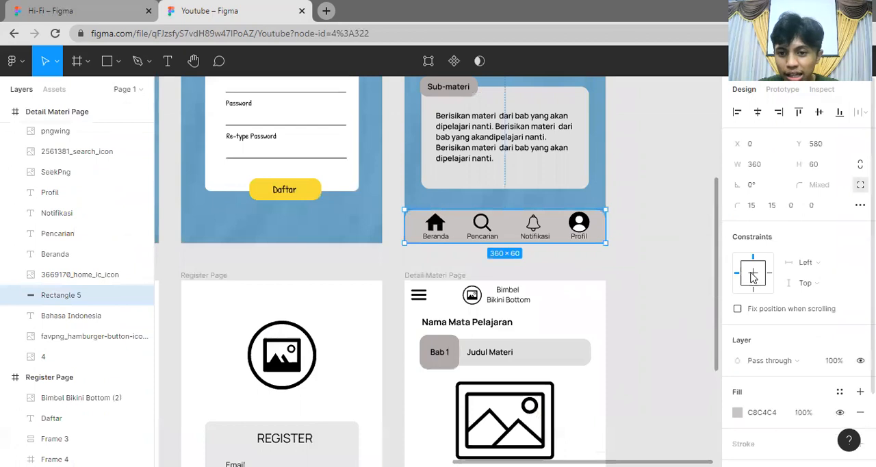
pyautogui.scroll(-2, 746, 325)
pyautogui.click(738, 324)
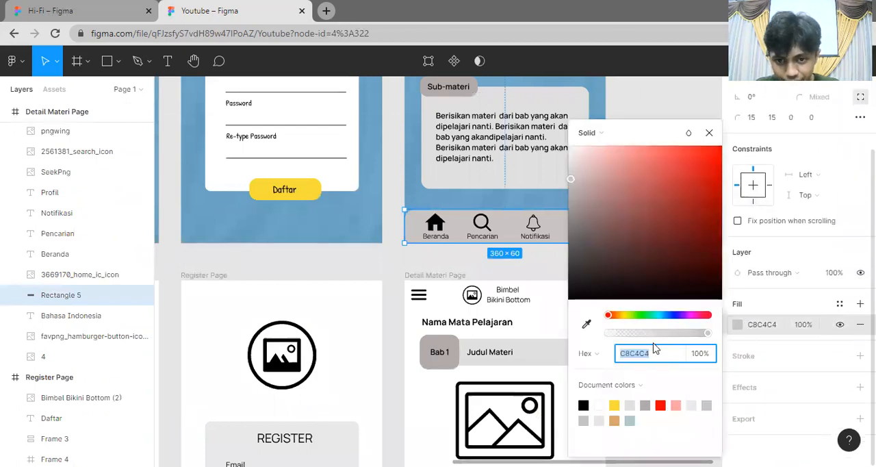
pyautogui.click(629, 420)
pyautogui.click(665, 308)
# Group the blue Detail Materi Page's pale green navigation bar with its icons and labels, leaving the background image out.
pyautogui.scroll(5, 666, 310)
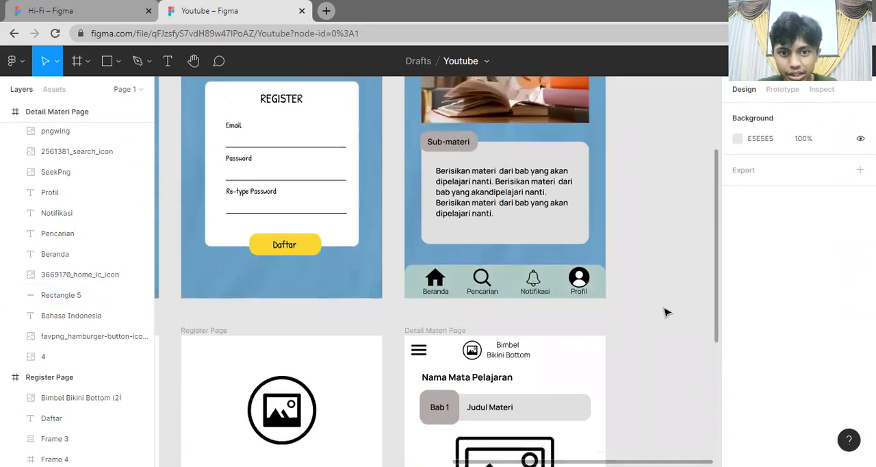
pyautogui.scroll(3, 666, 312)
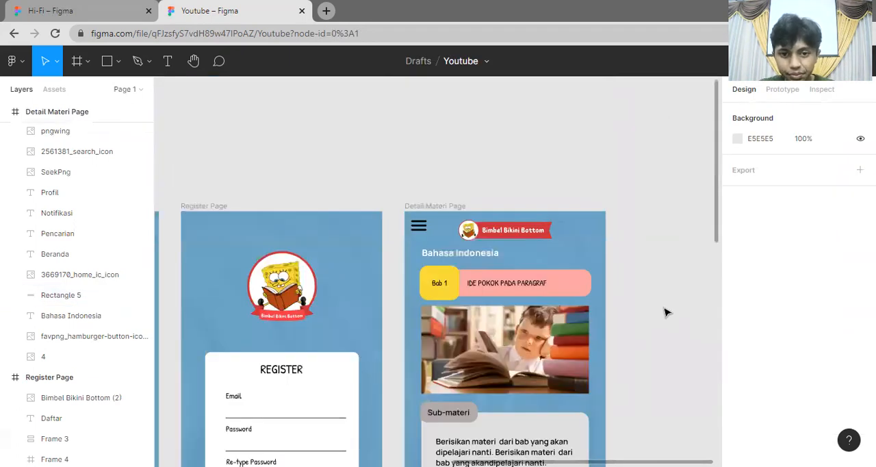
pyautogui.scroll(-5, 666, 313)
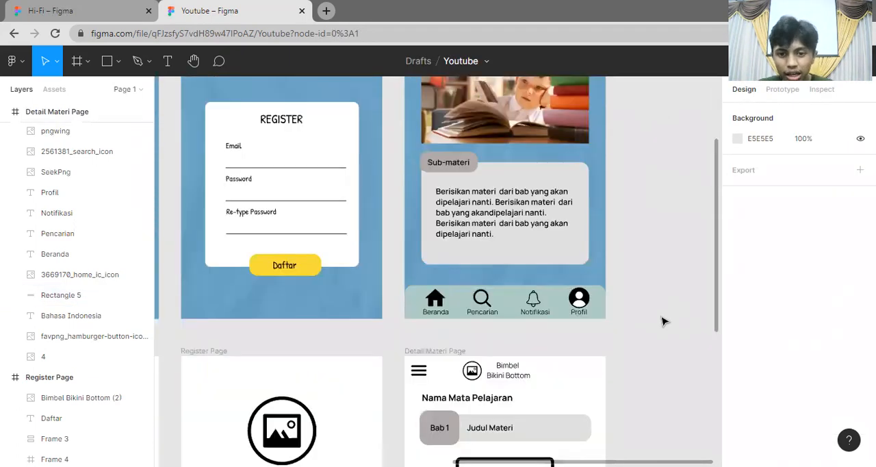
pyautogui.moveTo(639, 330); pyautogui.dragTo(421, 281)
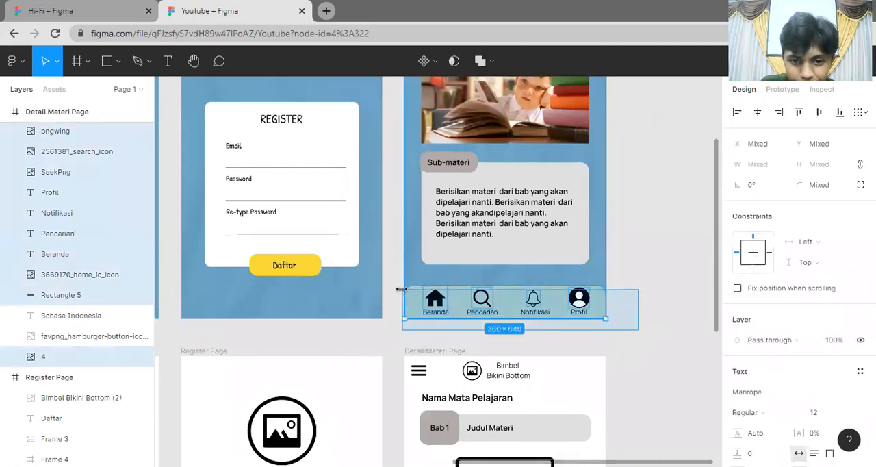
pyautogui.keyDown('shift'); pyautogui.click(596, 274); pyautogui.keyUp('shift')
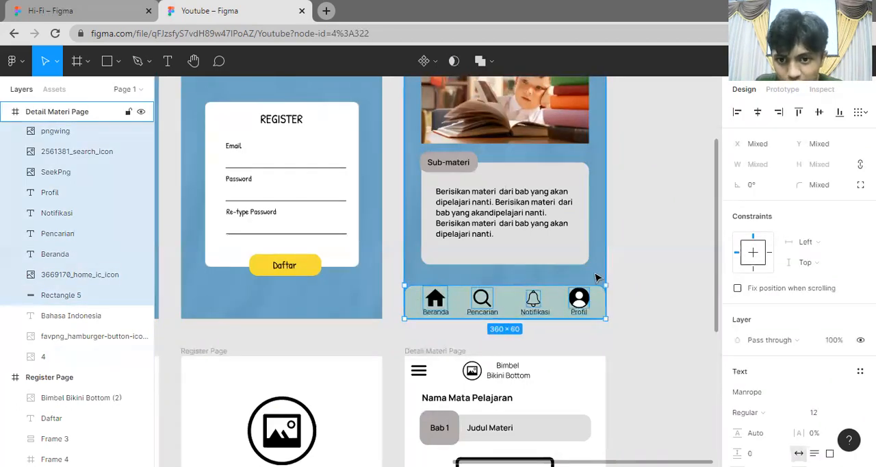
pyautogui.rightClick(547, 301)
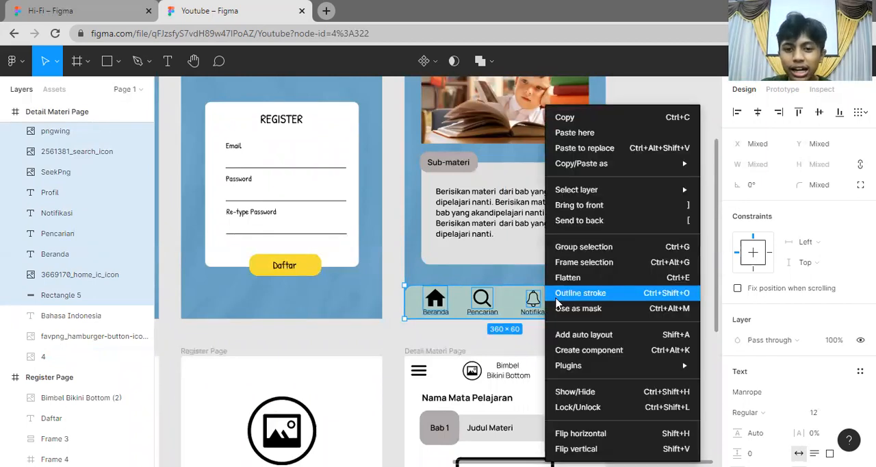
pyautogui.click(592, 249)
# Group the hamburger menu icon with the Bimbel Bikini Bottom logo banner in the blue Detail Materi Page's header.
pyautogui.scroll(2, 637, 256)
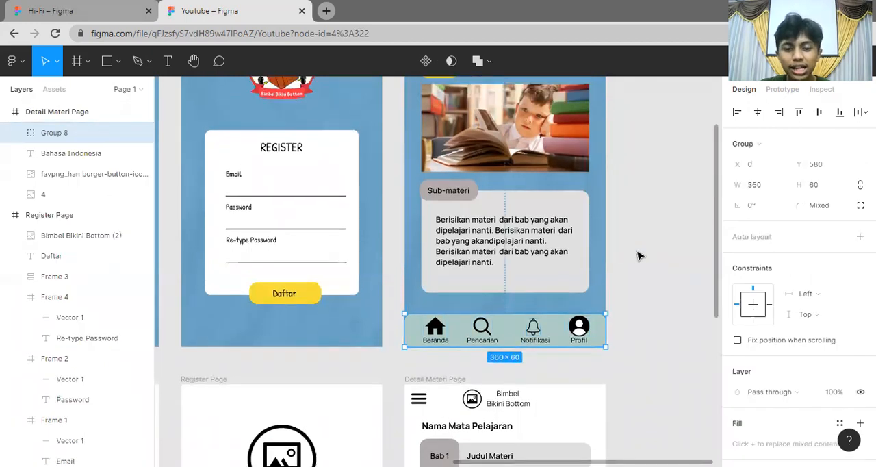
pyautogui.scroll(2, 637, 256)
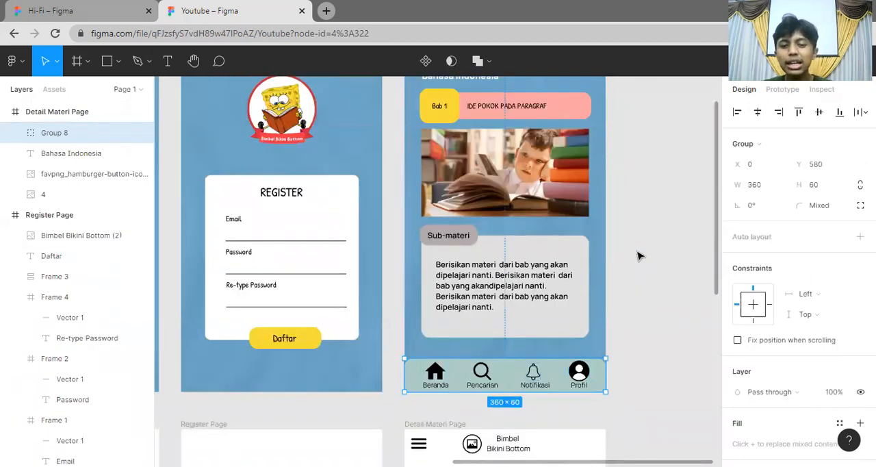
pyautogui.scroll(4, 637, 256)
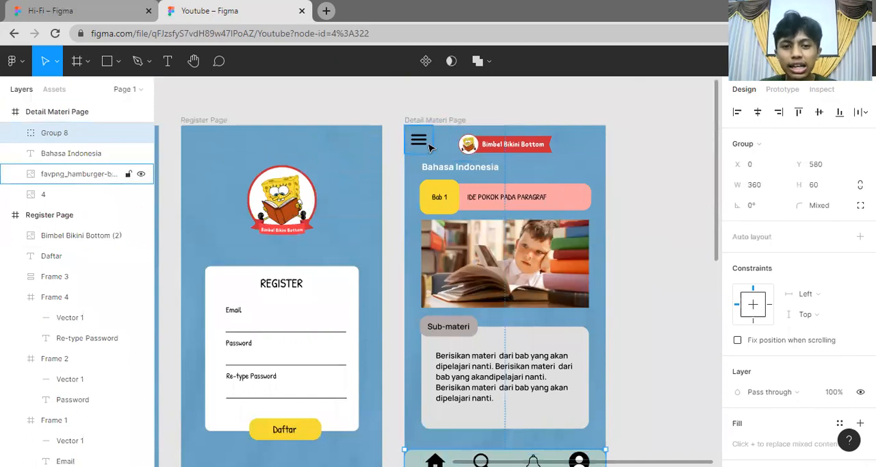
pyautogui.click(430, 147)
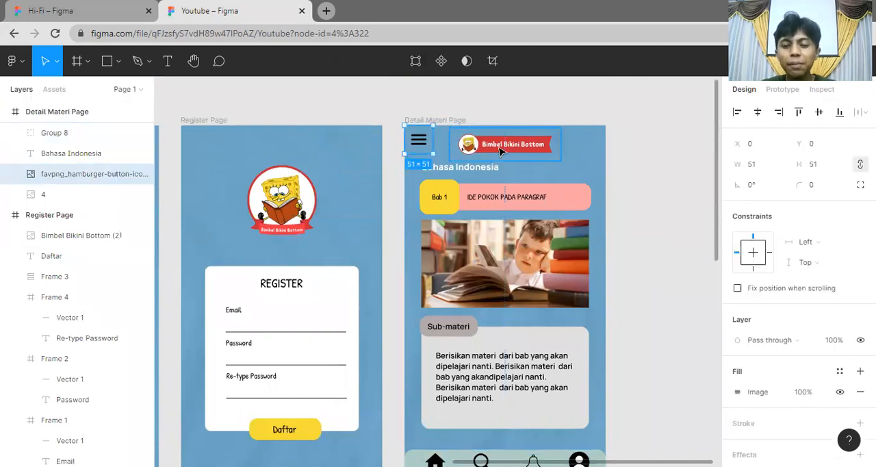
pyautogui.keyDown('shift'); pyautogui.click(501, 151); pyautogui.keyUp('shift')
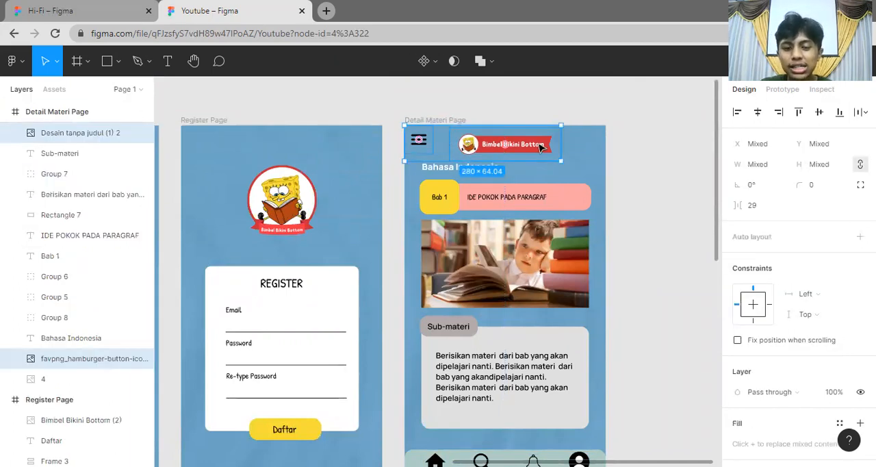
pyautogui.rightClick(528, 147)
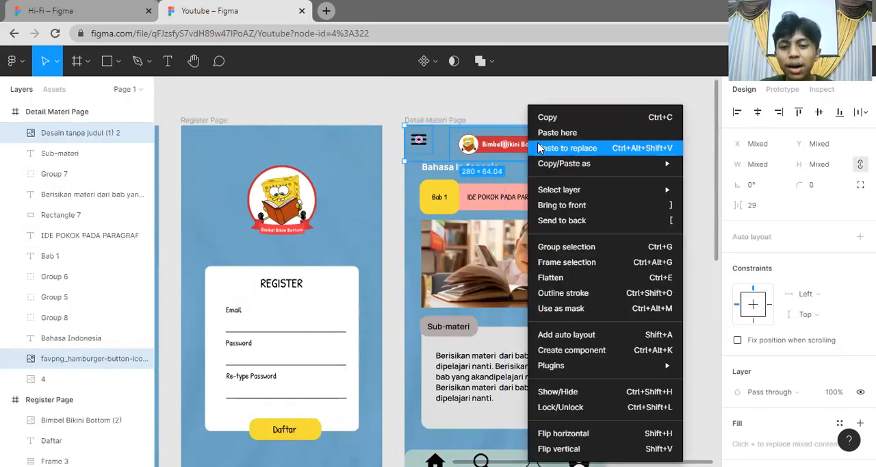
pyautogui.click(574, 248)
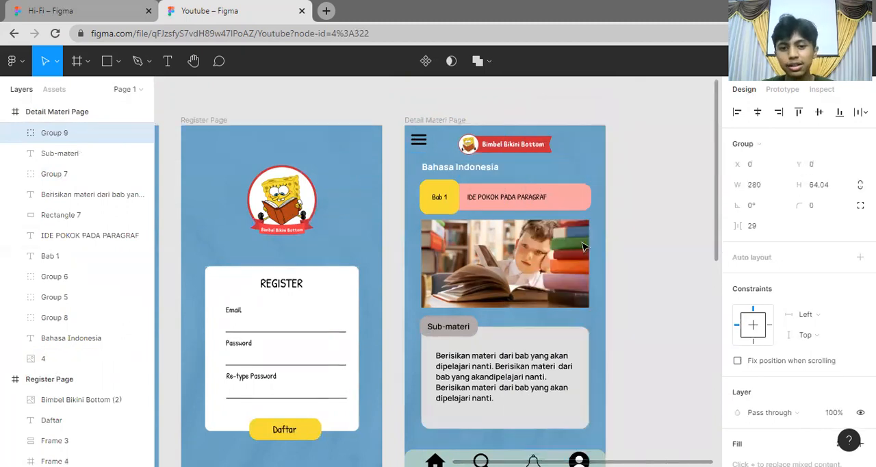
pyautogui.click(642, 218)
# Change the "Sub-materi" label below the photo to "Pengertian" and nudge it to sit centred on its grey tag.
pyautogui.scroll(-2, 642, 218)
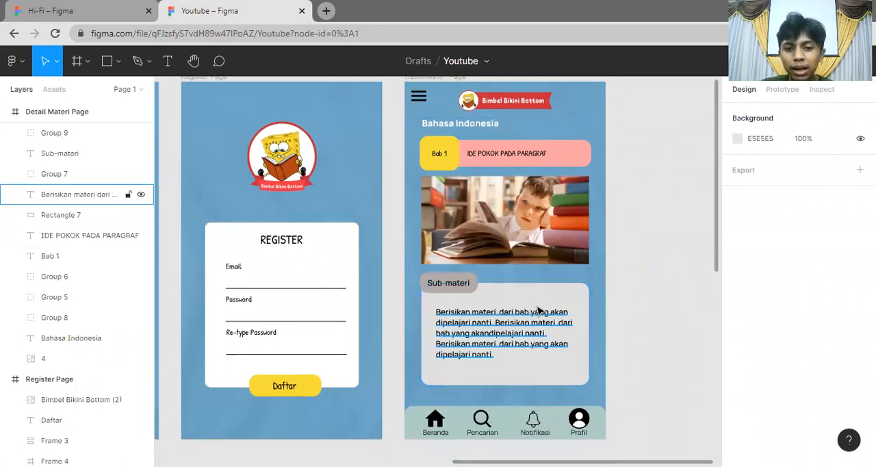
pyautogui.scroll(-1, 537, 310)
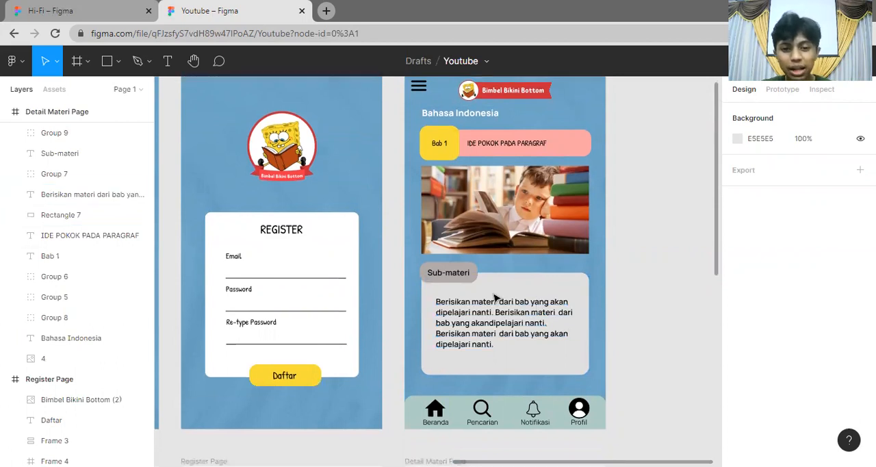
pyautogui.click(460, 271)
pyautogui.doubleClick(459, 272)
pyautogui.write('Pengertia')
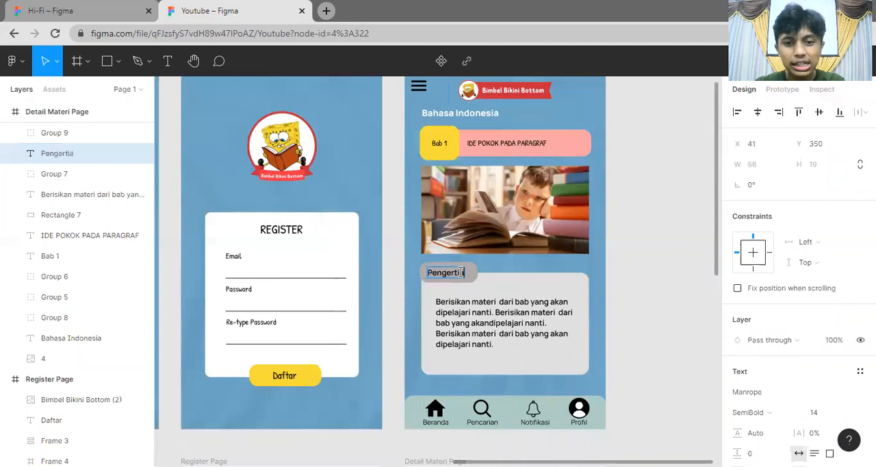
pyautogui.write('n')
pyautogui.press('Escape')
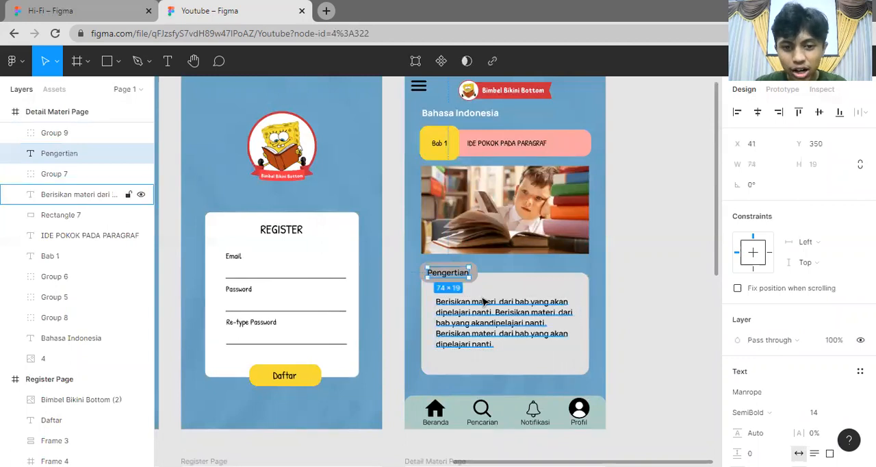
pyautogui.click(610, 301)
pyautogui.moveTo(454, 274); pyautogui.dragTo(456, 276)
pyautogui.click(651, 352)
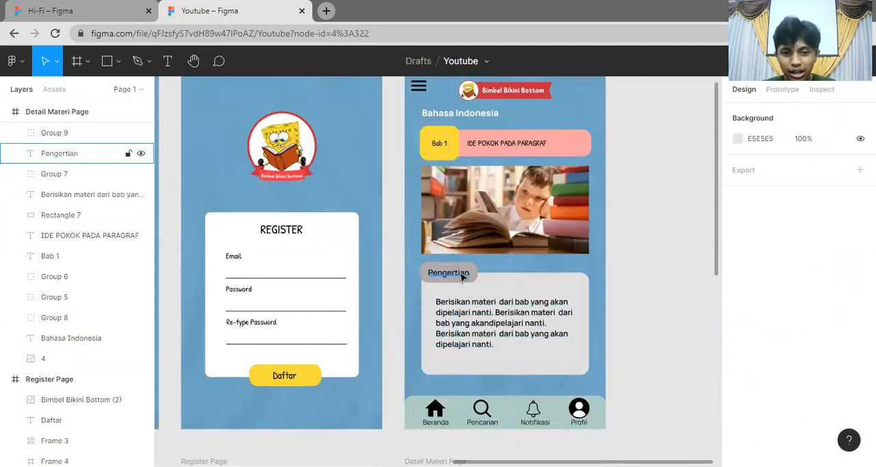
# Set the "Pengertian" label's font to Patrick Hand and recentre the label on its tag.
pyautogui.click(463, 276)
pyautogui.scroll(-3, 749, 309)
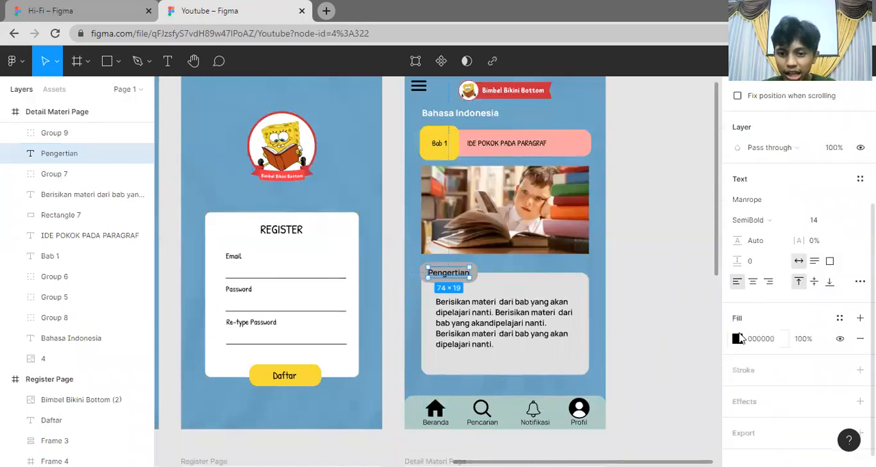
pyautogui.click(737, 338)
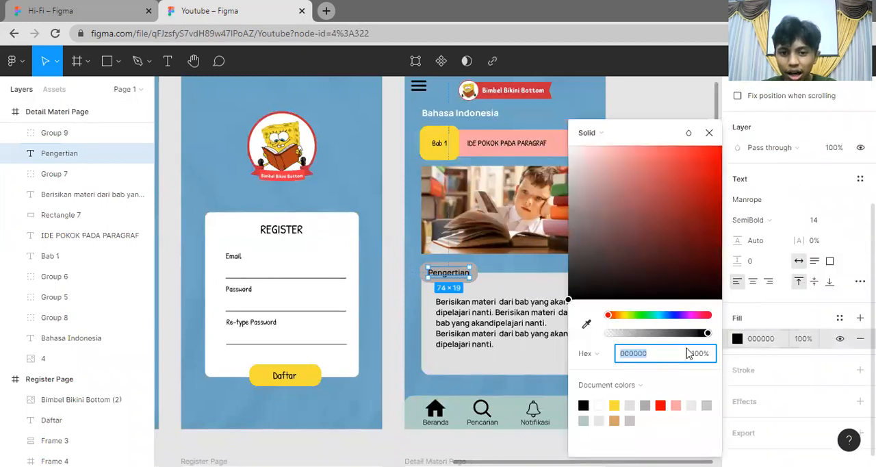
pyautogui.click(754, 209)
pyautogui.write('Patrick Hand')
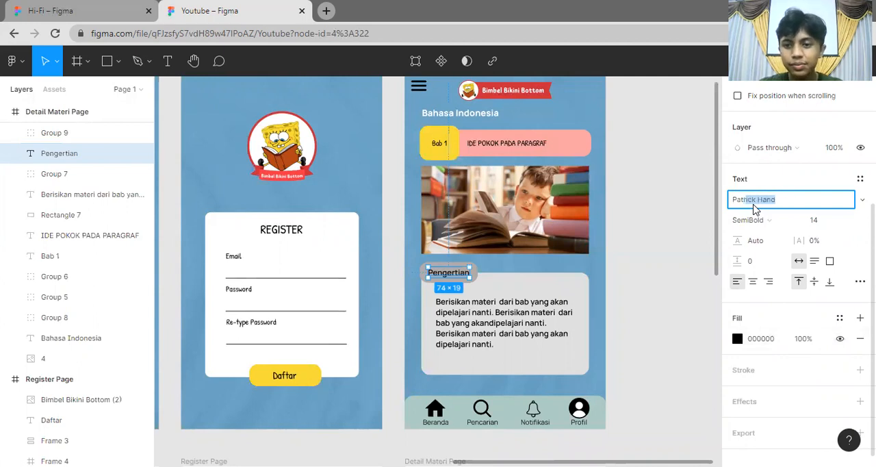
pyautogui.press('Return')
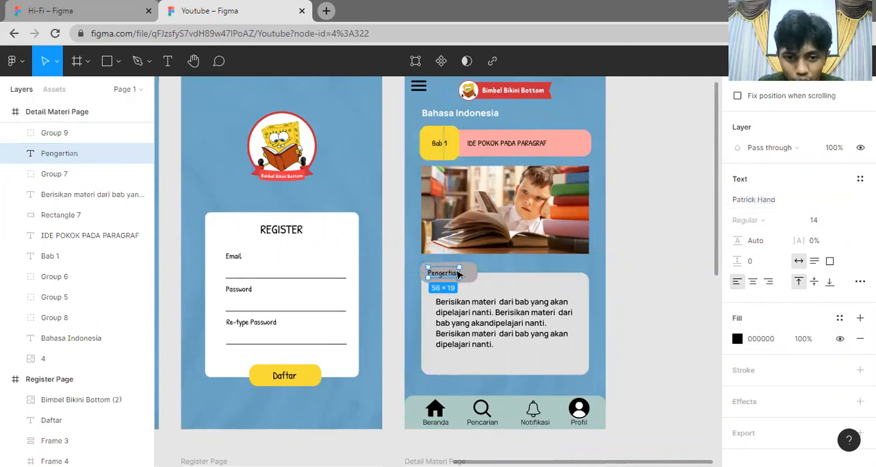
pyautogui.moveTo(450, 273); pyautogui.dragTo(455, 274)
pyautogui.press('Escape')
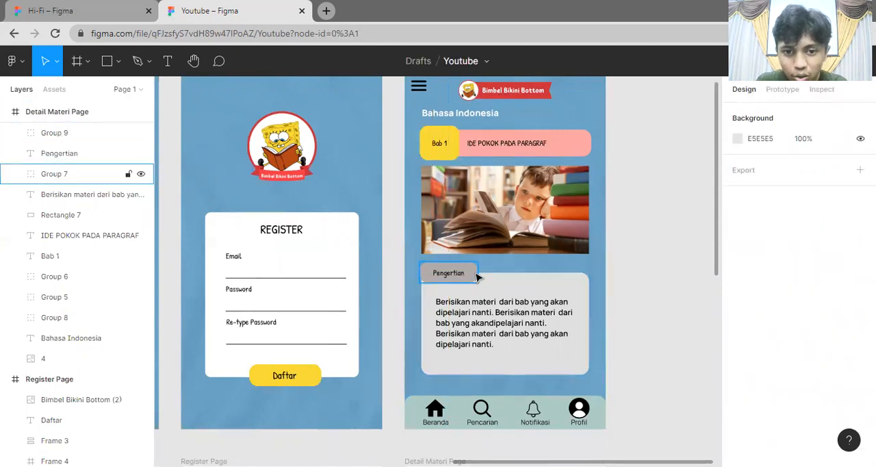
# Fill the tag behind "Pengertian" with the yellow sampled from the Daftar button on the Register Page.
pyautogui.click(477, 277)
pyautogui.scroll(-5, 739, 288)
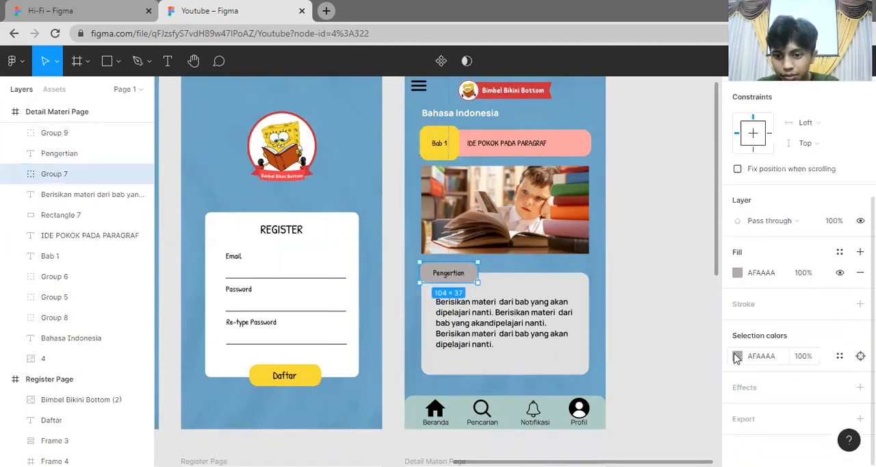
pyautogui.click(737, 355)
pyautogui.click(586, 323)
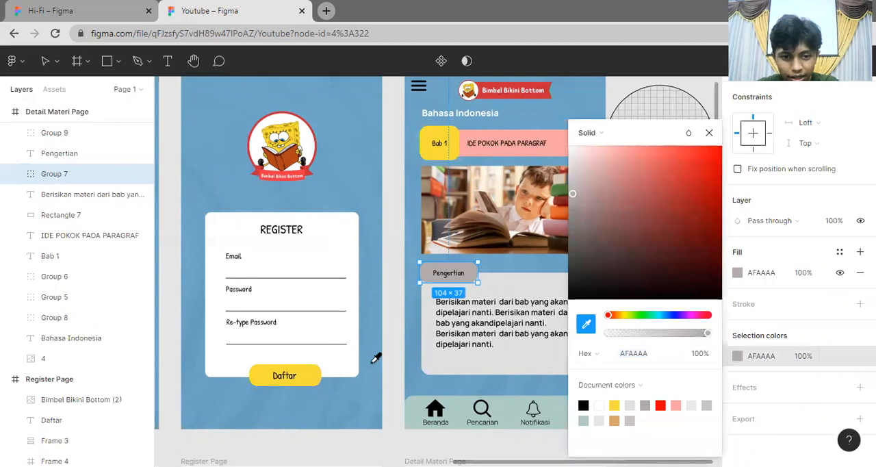
pyautogui.click(316, 370)
pyautogui.click(708, 133)
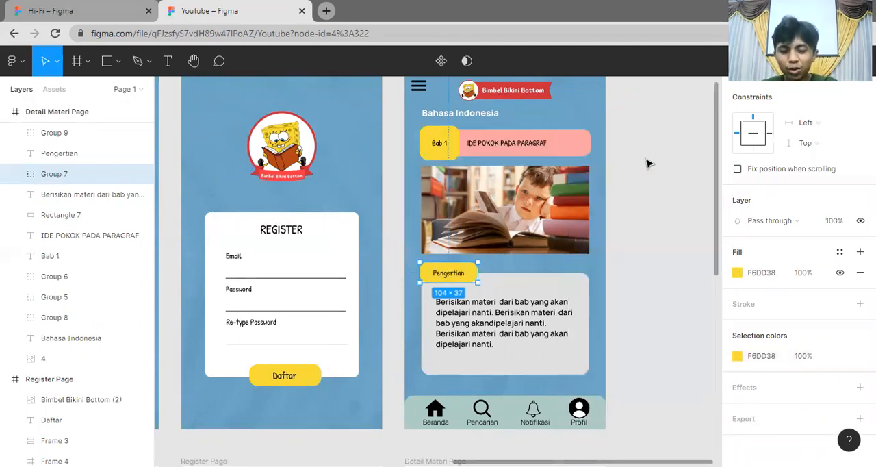
pyautogui.click(648, 164)
# Fill the grey card behind the material text with the white sampled from the Register Page's form card.
pyautogui.scroll(-2, 650, 178)
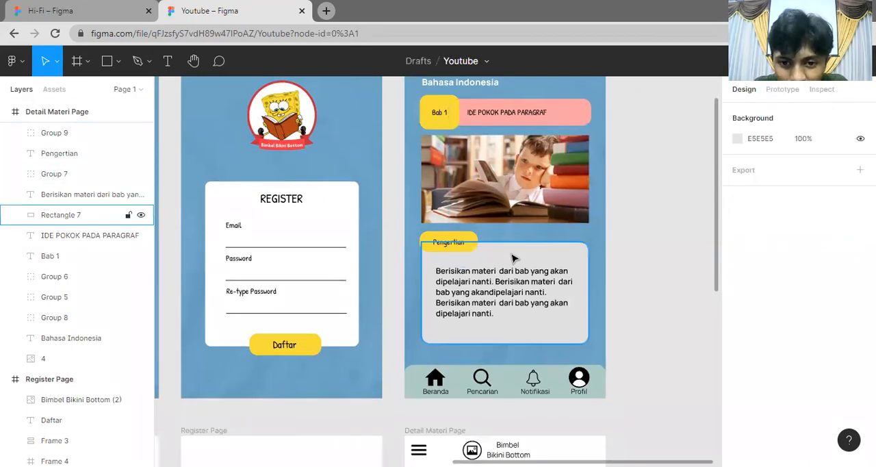
pyautogui.click(514, 258)
pyautogui.scroll(-3, 745, 287)
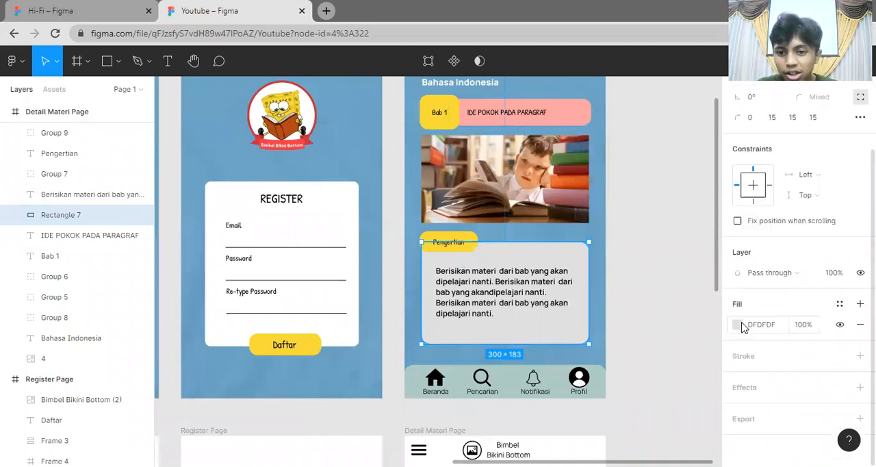
pyautogui.click(738, 324)
pyautogui.click(585, 323)
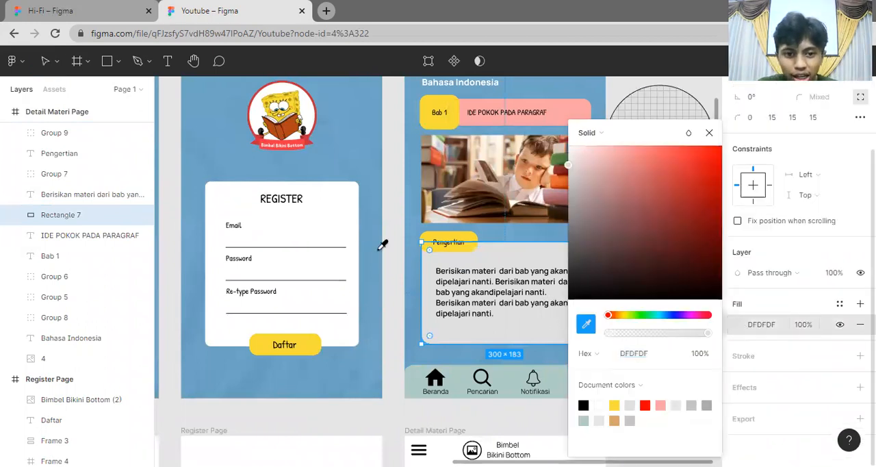
pyautogui.click(345, 228)
pyautogui.click(608, 264)
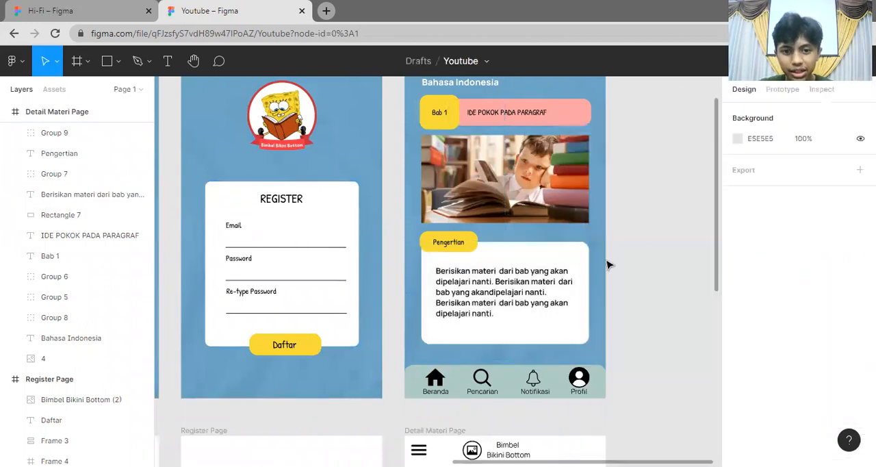
# Set the font of the body text in the card below "Pengertian" to Patrick Hand.
pyautogui.click(557, 290)
pyautogui.scroll(-5, 767, 287)
pyautogui.click(767, 267)
pyautogui.write('Patrick')
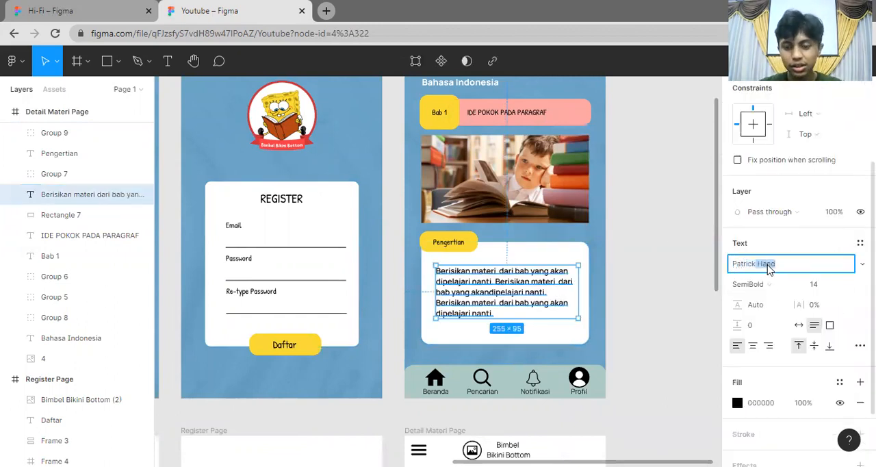
pyautogui.press('Return')
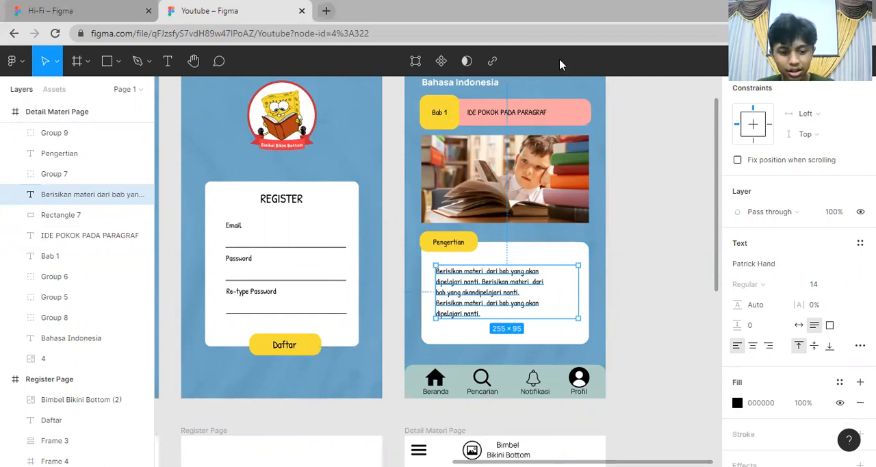
# Replace the card's placeholder text with "Ide pokok disebut juga sebagai gagasan utama merupakan suatu ide yang disampaikan oleh penulis menjadi suatu pokok pembahasan dalam sebuah paragraf.".
pyautogui.doubleClick(463, 291)
pyautogui.write('Ide pokok disebut juga sebagai gagasan utama merupakan suatu ide yang disampaikan oleh penulis menjadi suatu pokok pembahasan dalam sebuah paragraf.')
pyautogui.press('BackSpace')
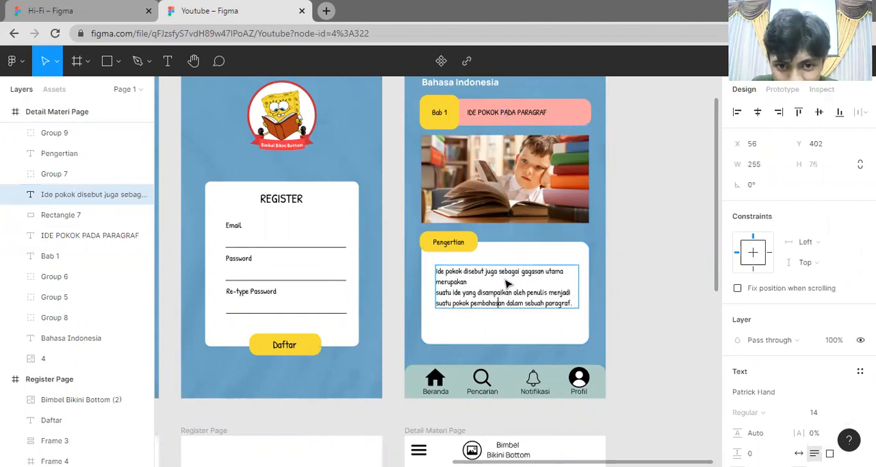
pyautogui.press('Escape')
# Remove the line breaks after "merupakan" and "menjadi" in the body text below "Pengertian" so it flows as one paragraph.
pyautogui.doubleClick(471, 288)
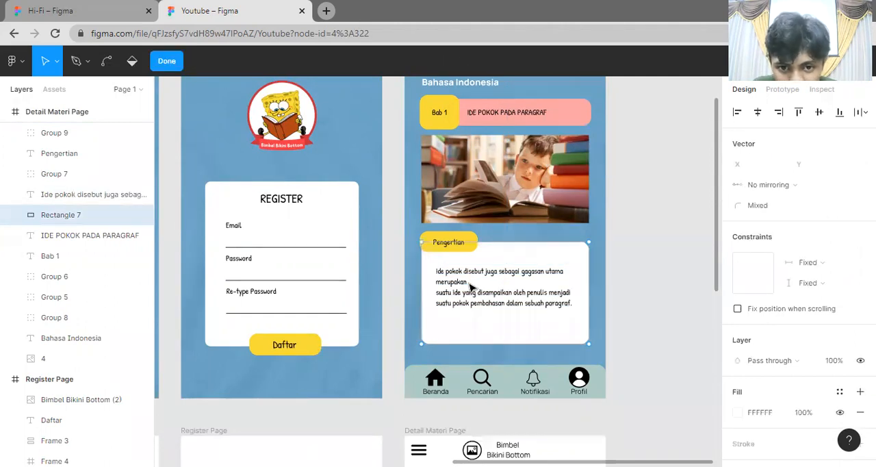
pyautogui.press('Escape')
pyautogui.doubleClick(469, 284)
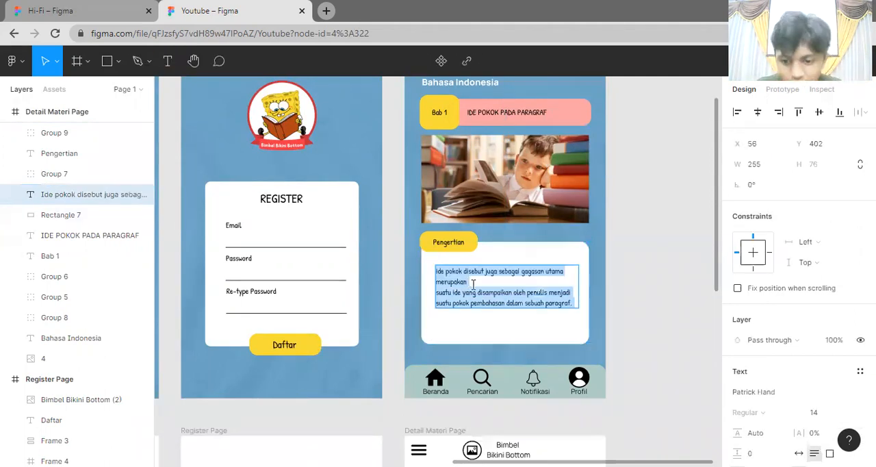
pyautogui.click(472, 283)
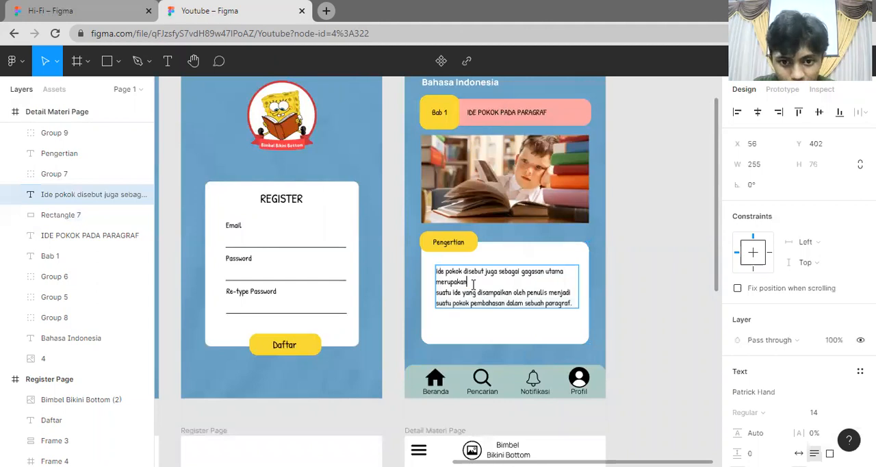
pyautogui.press('Delete')
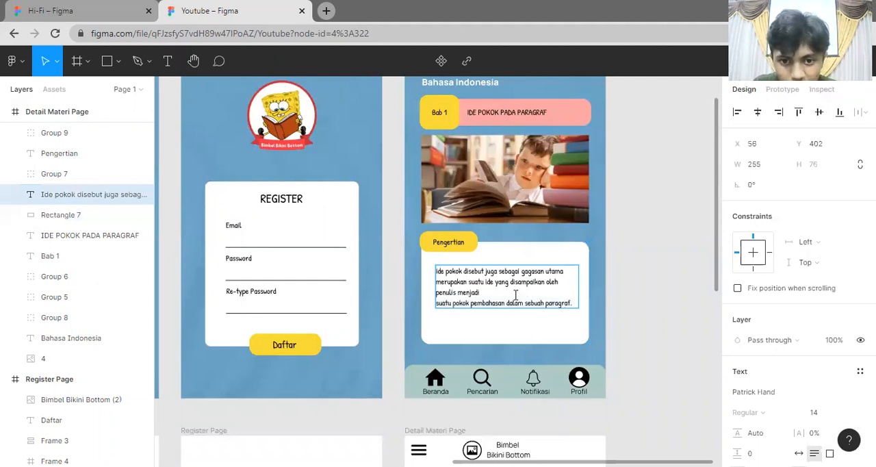
pyautogui.press('Delete')
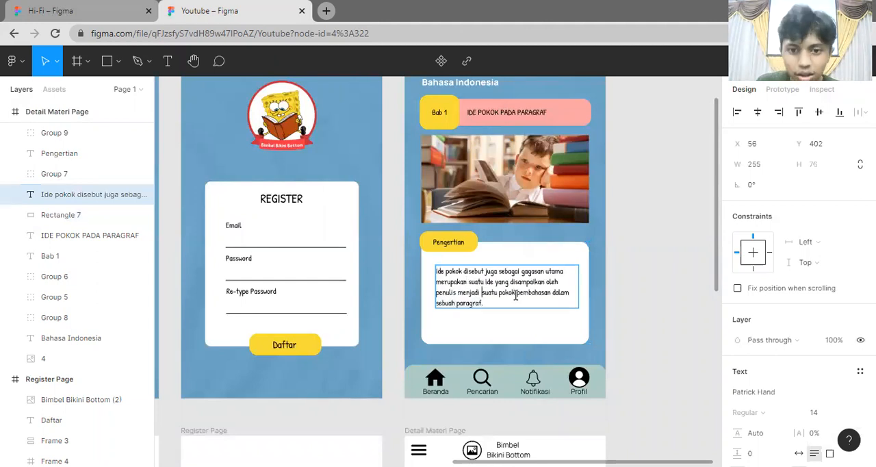
pyautogui.press('Escape')
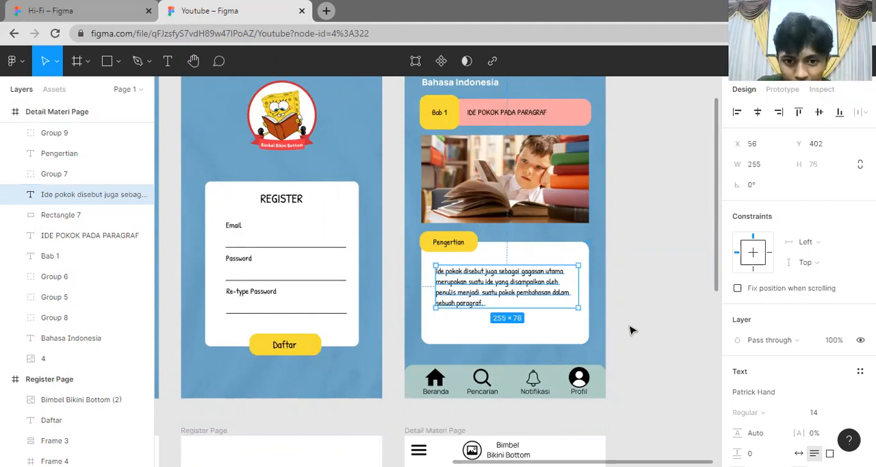
pyautogui.press('Escape')
# Set the height of the white card behind the "Pengertian" body text to 120.
pyautogui.click(576, 327)
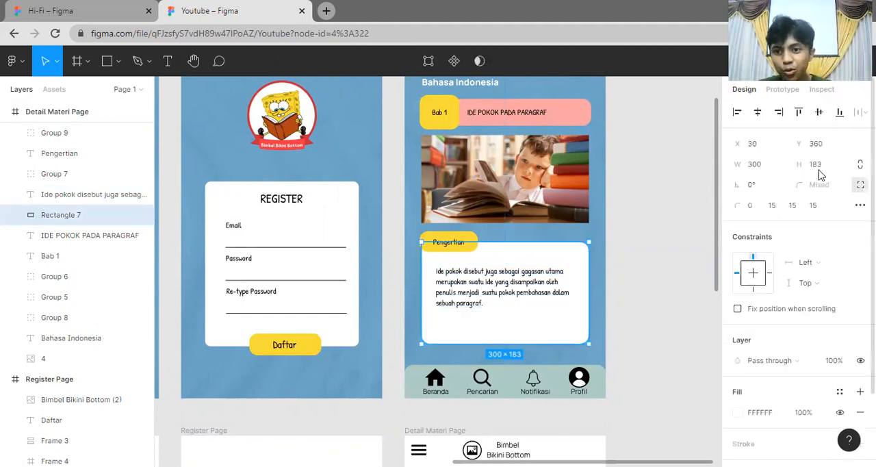
pyautogui.click(821, 173)
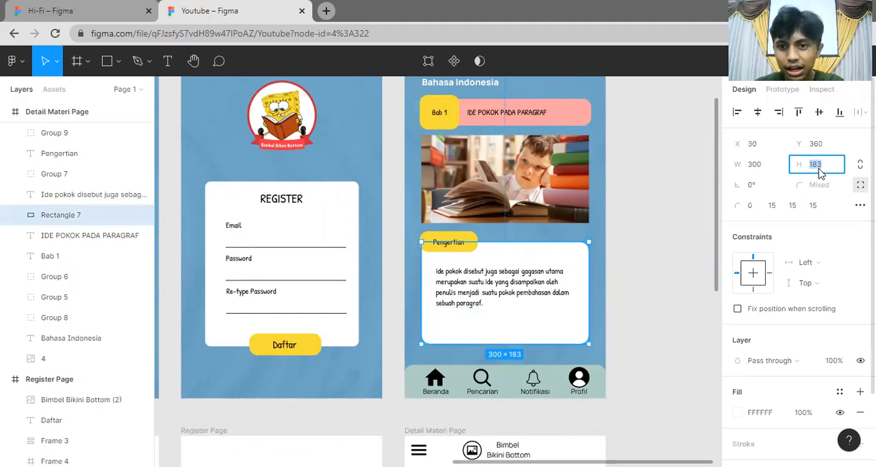
pyautogui.write('120')
pyautogui.press('Return')
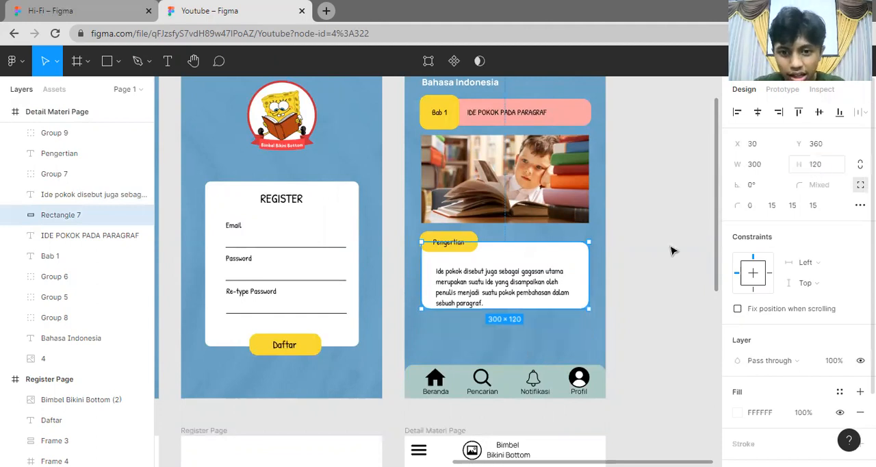
# Nudge the body text below "Pengertian" up inside its white card to Y 393.
pyautogui.click(537, 278)
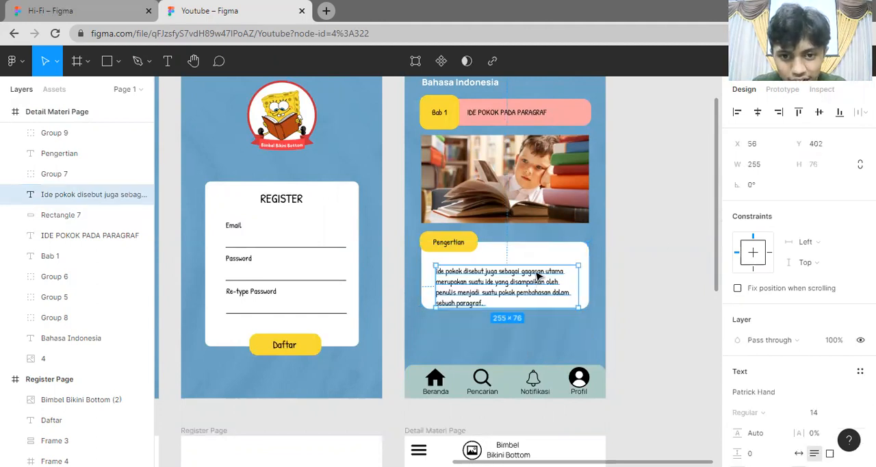
pyautogui.press('Up')
pyautogui.press('Up')
pyautogui.press('Up')
pyautogui.press('Up')
pyautogui.press('Up')
pyautogui.press('Up')
pyautogui.press('Up')
pyautogui.press('Up')
pyautogui.press('Up')
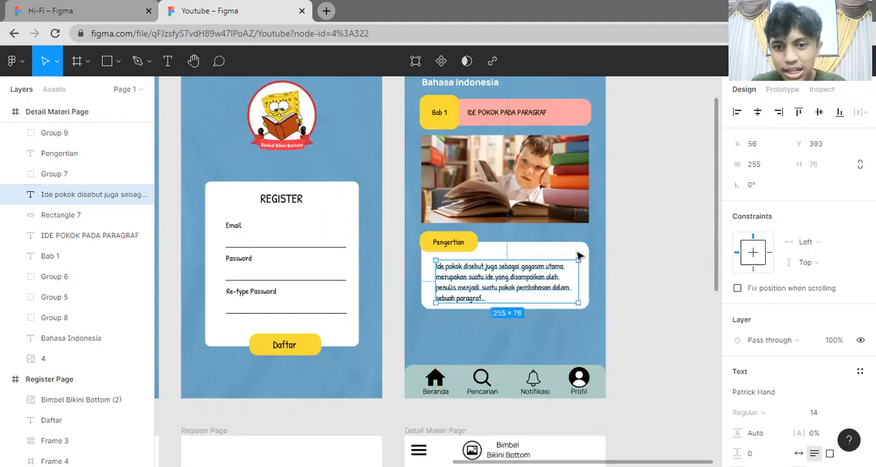
# Set the height of the white card behind the "Pengertian" body text to 140.
pyautogui.click(578, 253)
pyautogui.click(816, 168)
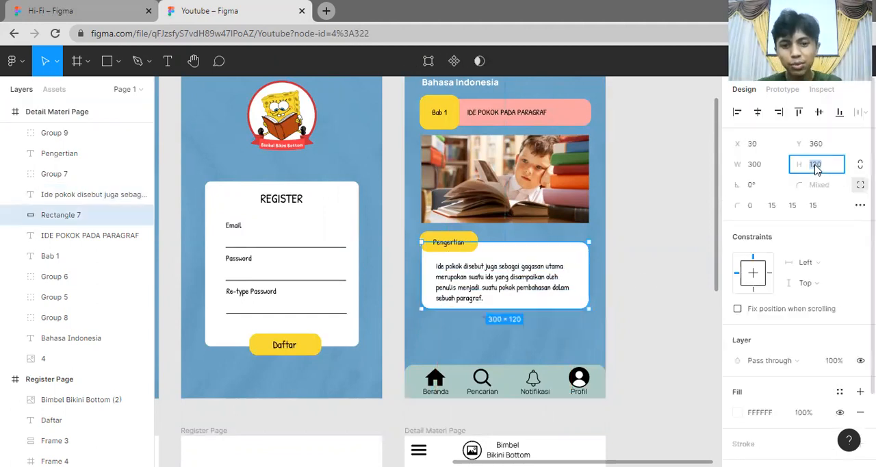
pyautogui.click(665, 274)
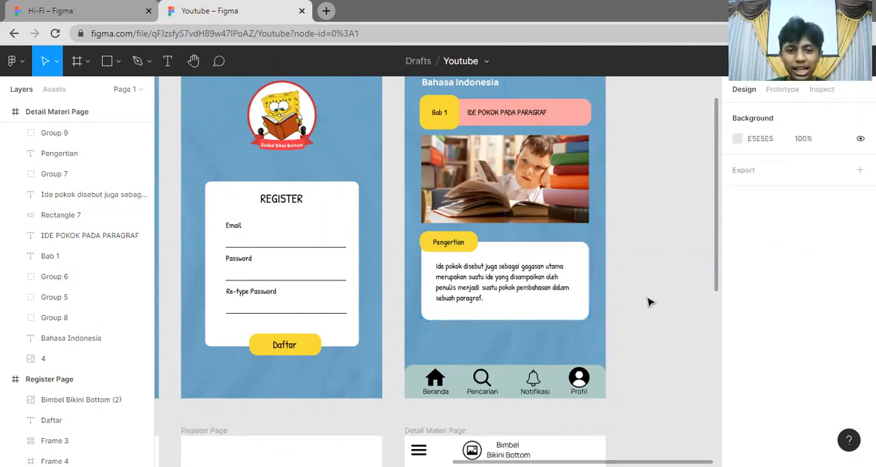
# Duplicate the Pengertian section, including its label, yellow tag, body text and white card, on the Detail Materi Page.
pyautogui.scroll(1, 650, 302)
pyautogui.scroll(4, 650, 302)
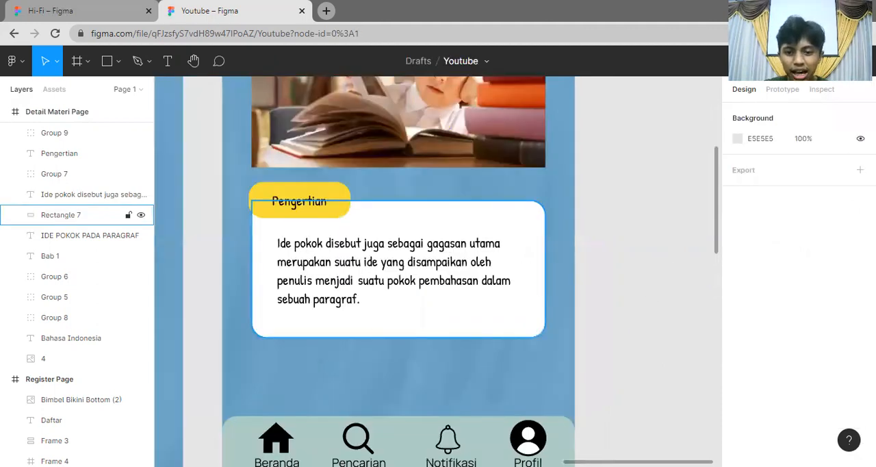
pyautogui.hscroll(-2, 433, 271)
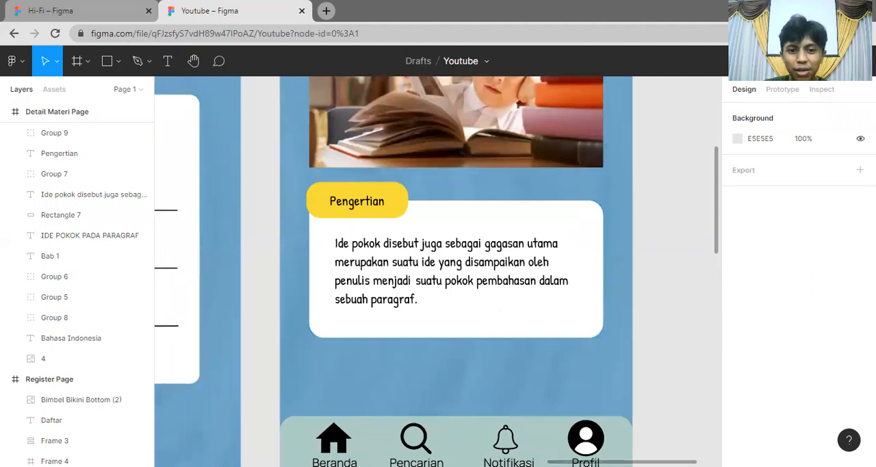
pyautogui.scroll(-2, 621, 371)
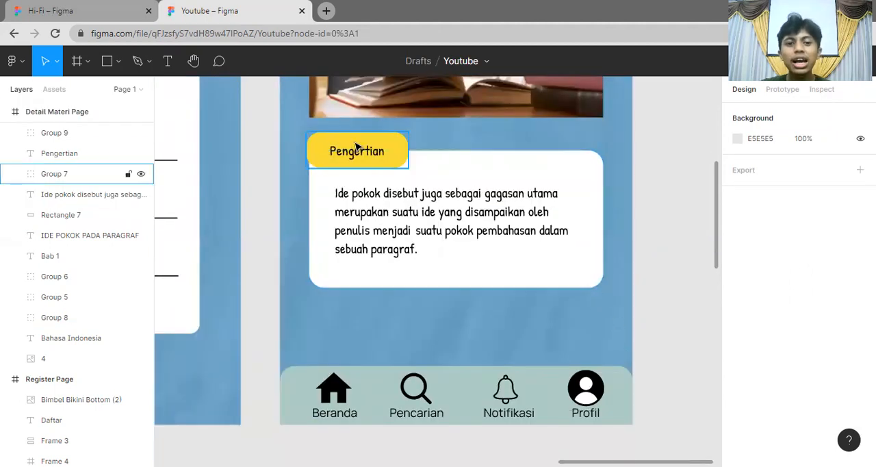
pyautogui.moveTo(661, 300); pyautogui.dragTo(334, 145)
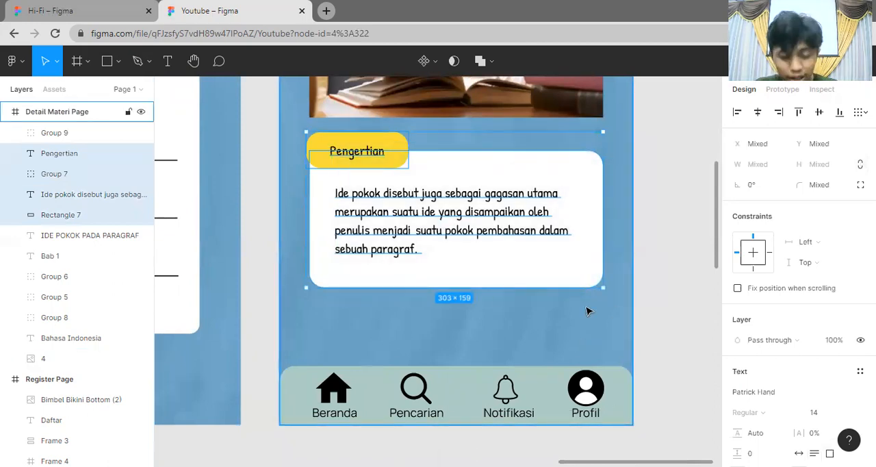
pyautogui.rightClick(477, 177)
pyautogui.moveTo(487, 150)
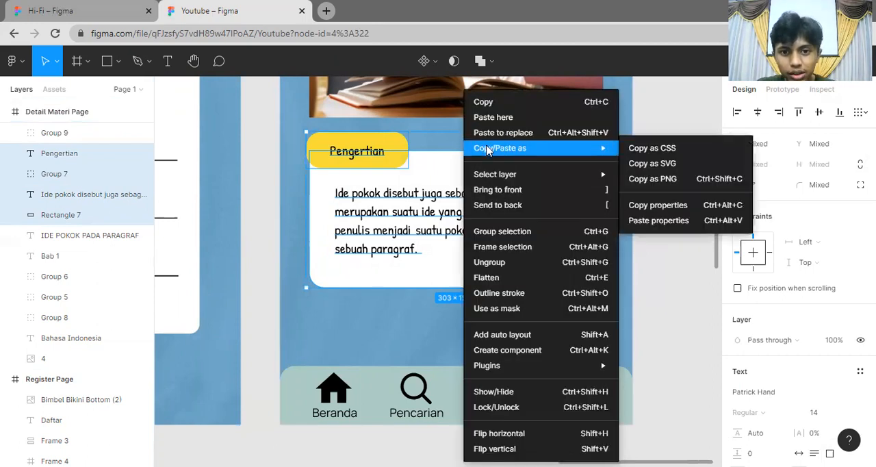
pyautogui.click(500, 105)
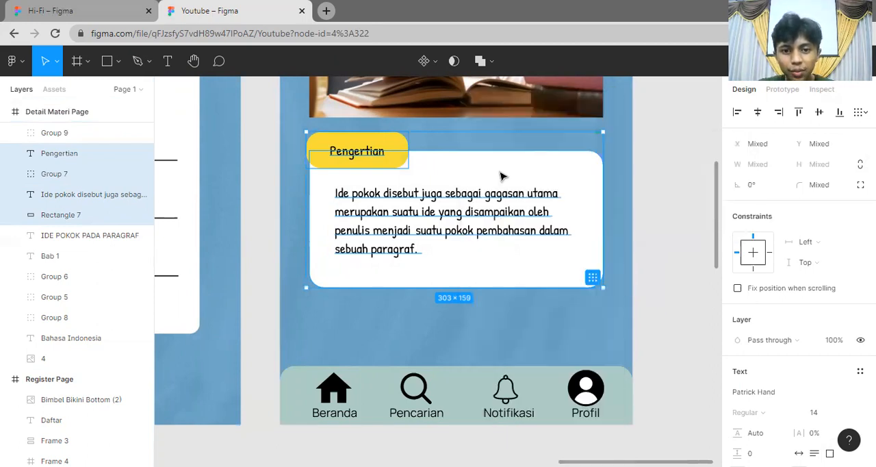
pyautogui.rightClick(502, 170)
pyautogui.click(520, 117)
# Place the duplicated section directly below the original Pengertian card, aligned with it horizontally.
pyautogui.moveTo(461, 173); pyautogui.dragTo(462, 250)
pyautogui.hotkey('ctrl', 'z')
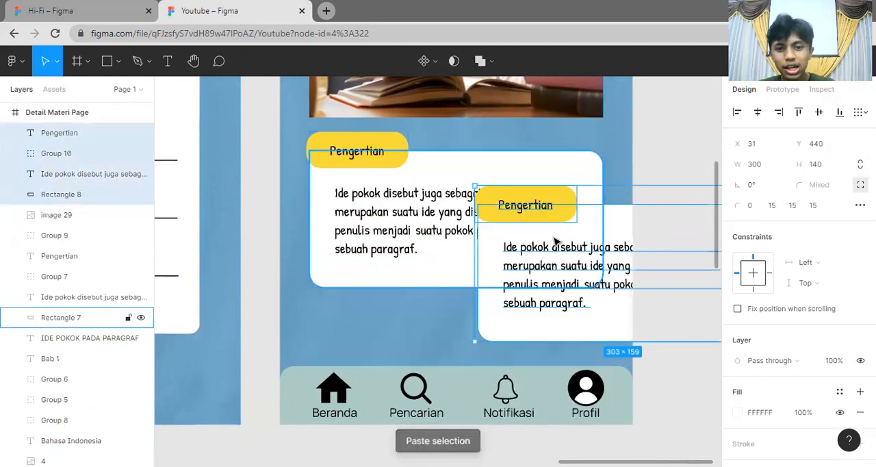
pyautogui.moveTo(608, 227); pyautogui.dragTo(439, 337)
pyautogui.scroll(-3, 674, 322)
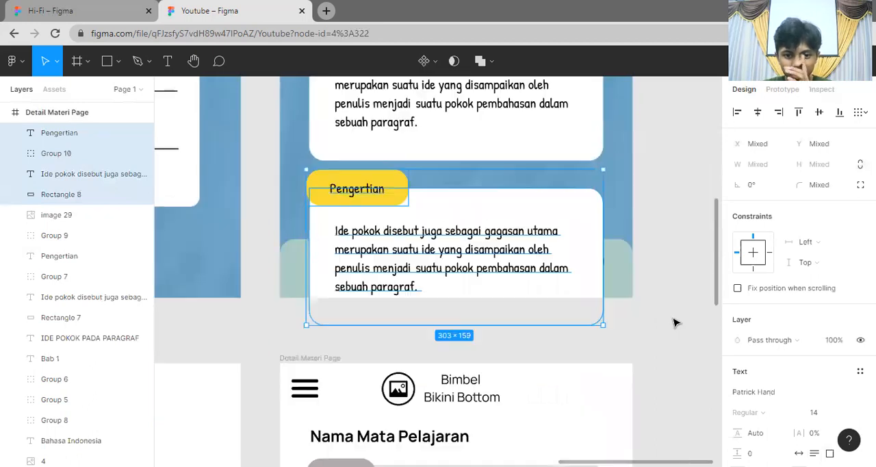
pyautogui.click(672, 309)
# Change the duplicated section's label to "Tips!" and centre it in its yellow tag.
pyautogui.scroll(1, 434, 288)
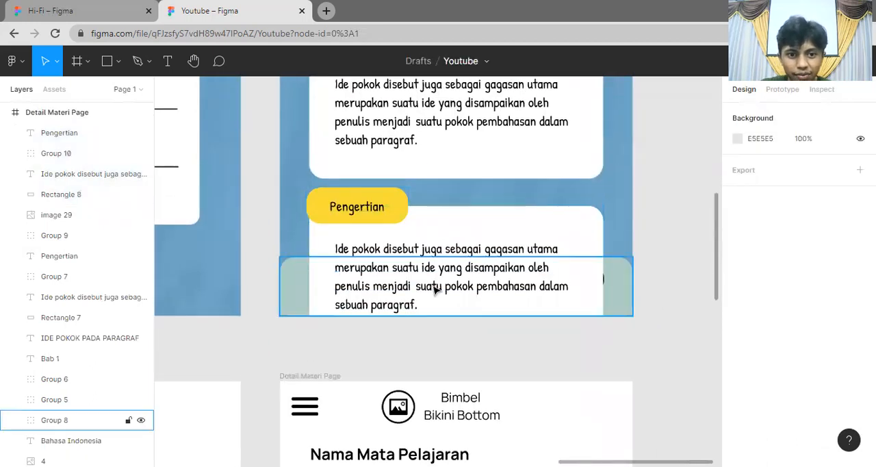
pyautogui.click(373, 211)
pyautogui.doubleClick(372, 210)
pyautogui.write('Tips')
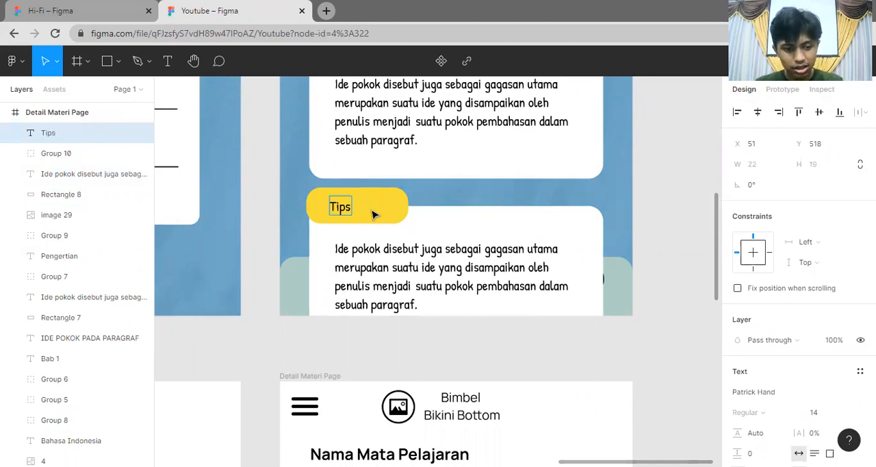
pyautogui.write('!')
pyautogui.press('Escape')
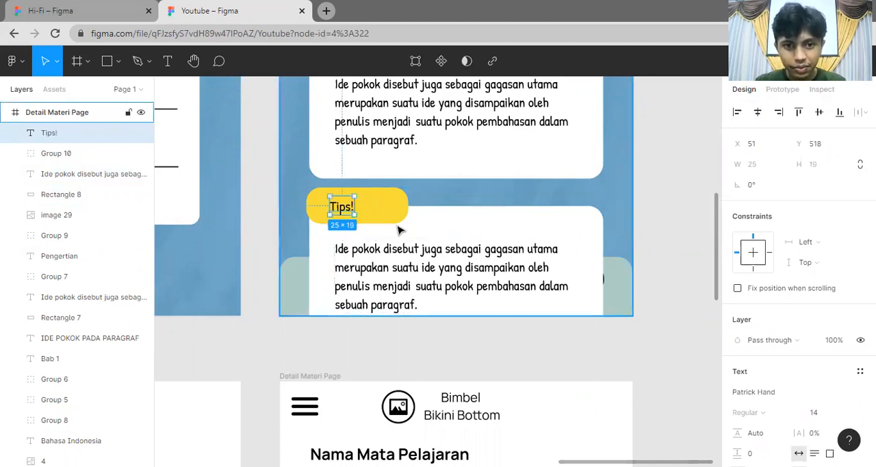
pyautogui.moveTo(345, 208); pyautogui.dragTo(360, 210)
pyautogui.click(659, 258)
# Replace the body text below "Tips!" with the copied list beginning "Cara Menentukan Ide Pokok dalam Susunan Paragraf : 1. Baca Seluruh Paragraf dengan Cermat".
pyautogui.click(580, 298)
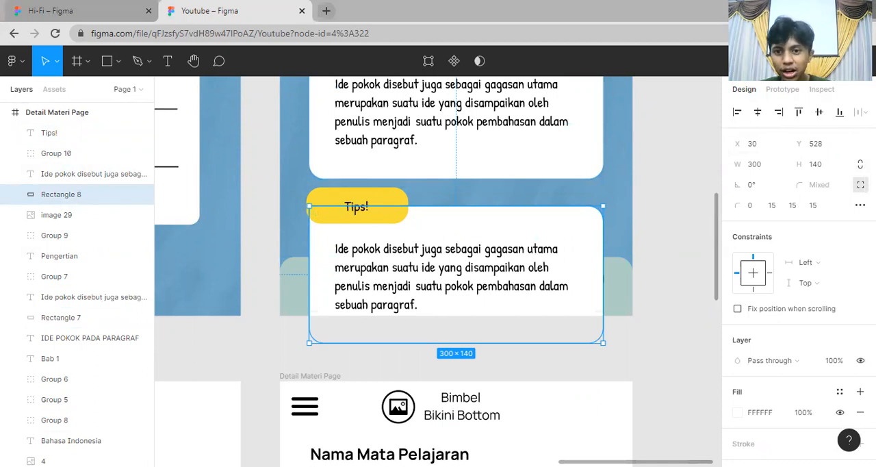
pyautogui.doubleClick(403, 273)
pyautogui.hotkey('ctrl', 'v')
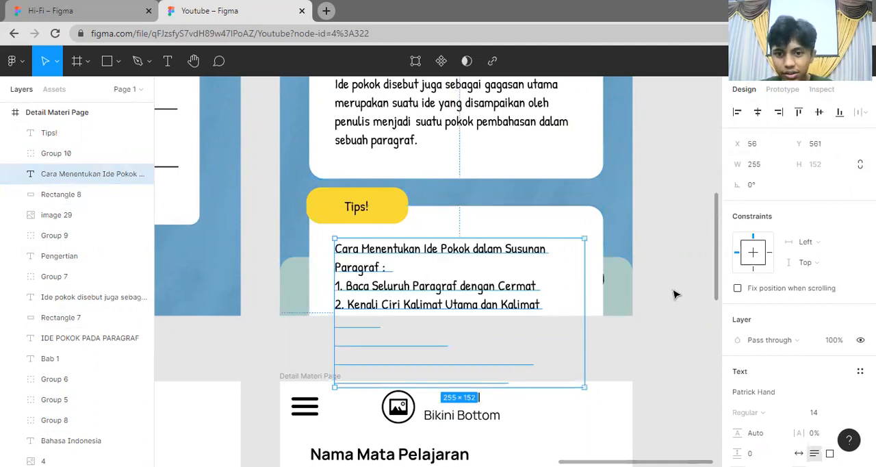
# Set the height of the white card behind the "Tips!" text to 200.
pyautogui.scroll(-1, 676, 295)
pyautogui.click(597, 280)
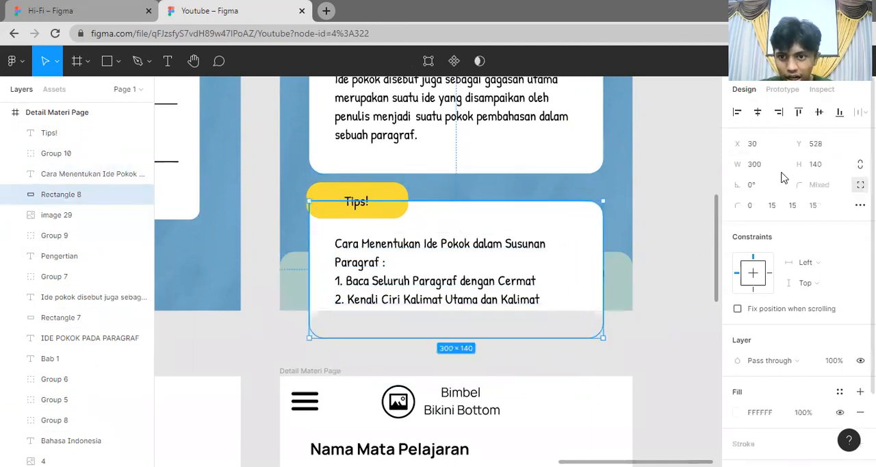
pyautogui.click(814, 167)
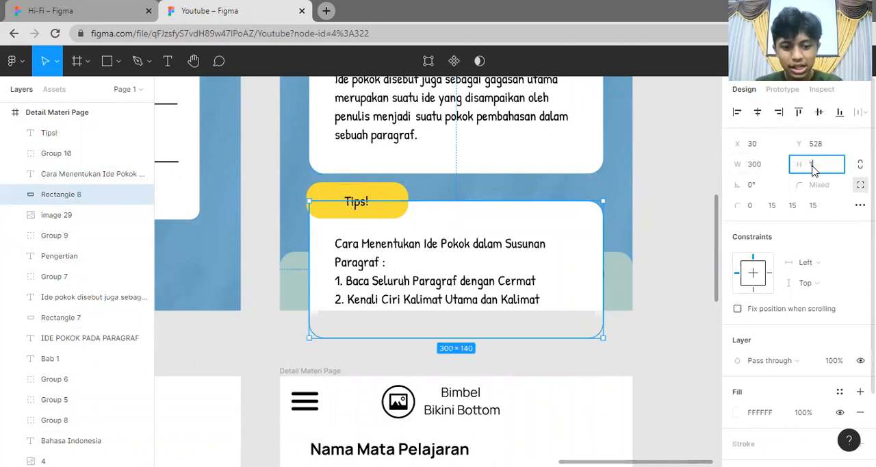
pyautogui.press('Return')
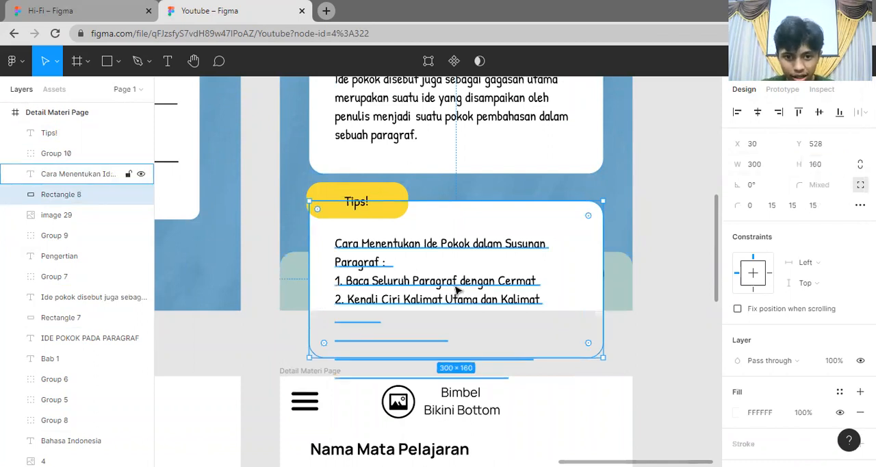
pyautogui.click(824, 172)
pyautogui.write('200')
pyautogui.press('Return')
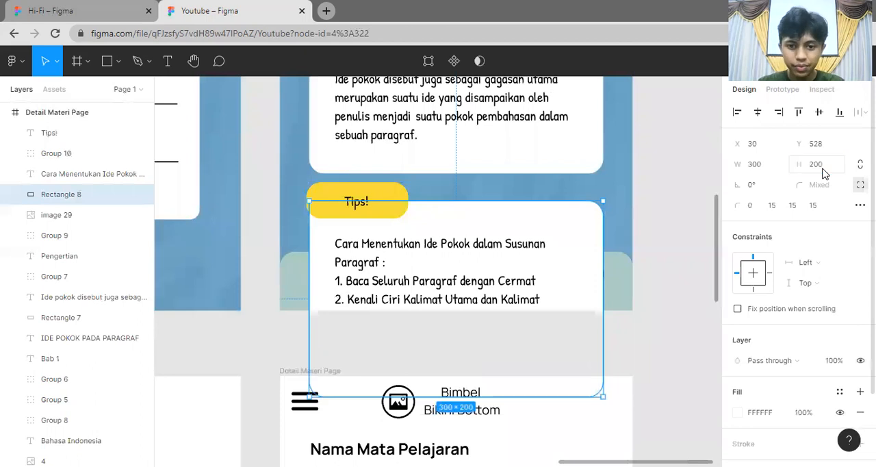
pyautogui.click(464, 273)
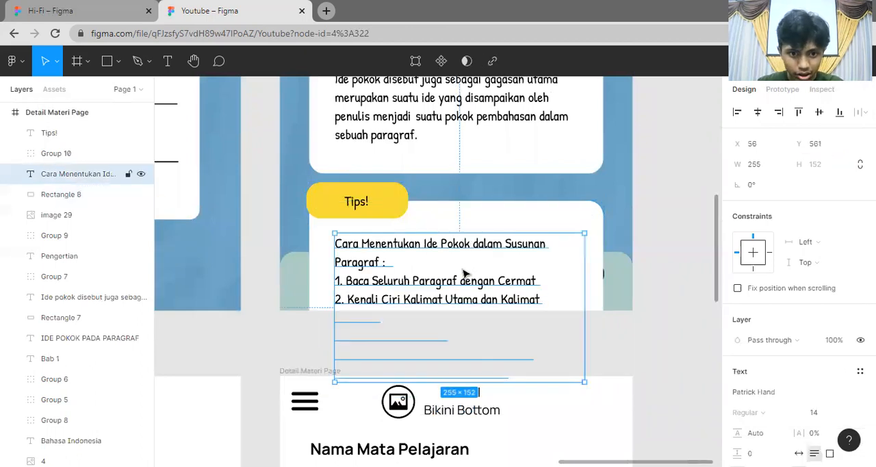
pyautogui.click(674, 307)
pyautogui.click(370, 203)
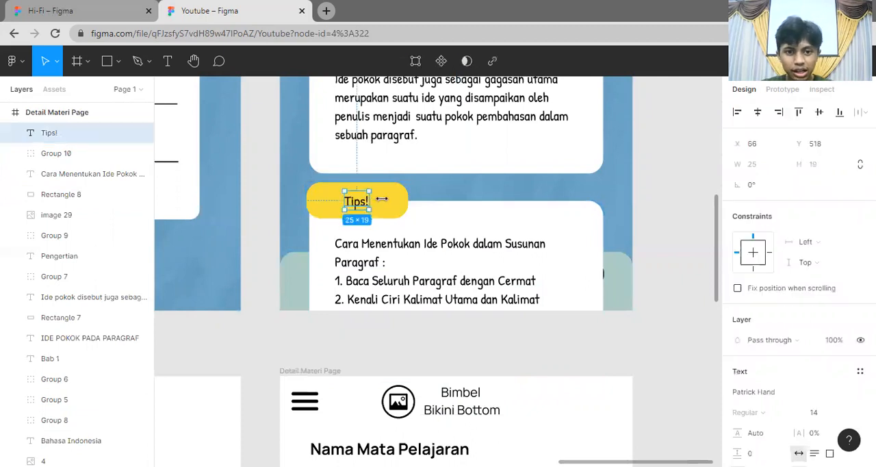
pyautogui.click(454, 234)
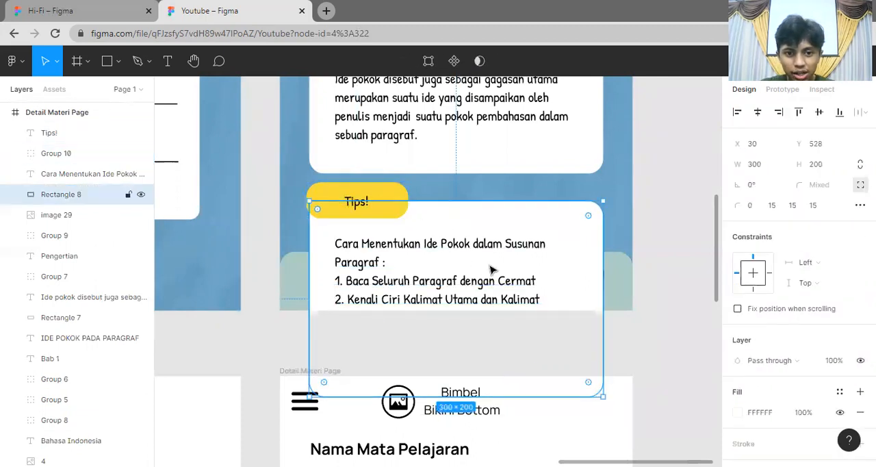
pyautogui.click(385, 196)
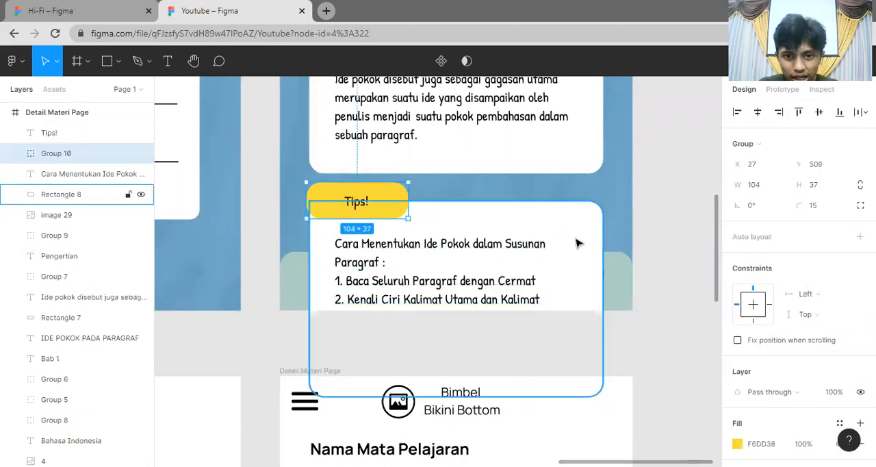
pyautogui.click(552, 236)
pyautogui.click(368, 201)
pyautogui.click(391, 202)
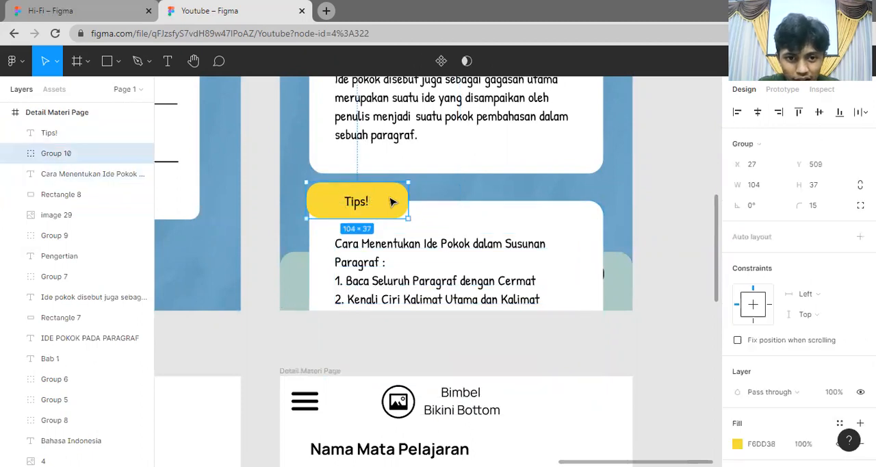
# Pull the whole Tips! section out of the Detail Materi Page frame and place it directly below the Pengertian card, overlapping the page's lower edge.
pyautogui.click(370, 204)
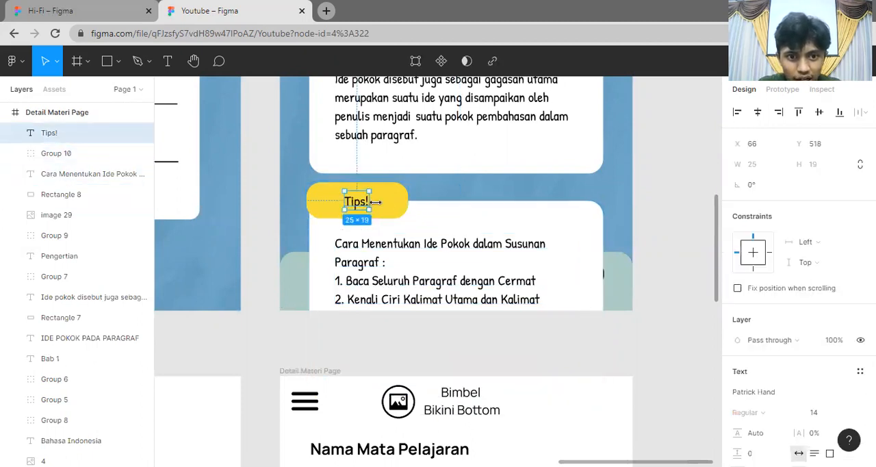
pyautogui.keyDown('shift'); pyautogui.click(390, 206); pyautogui.keyUp('shift')
pyautogui.keyDown('shift'); pyautogui.click(469, 230); pyautogui.keyUp('shift')
pyautogui.keyDown('shift'); pyautogui.click(489, 281); pyautogui.keyUp('shift')
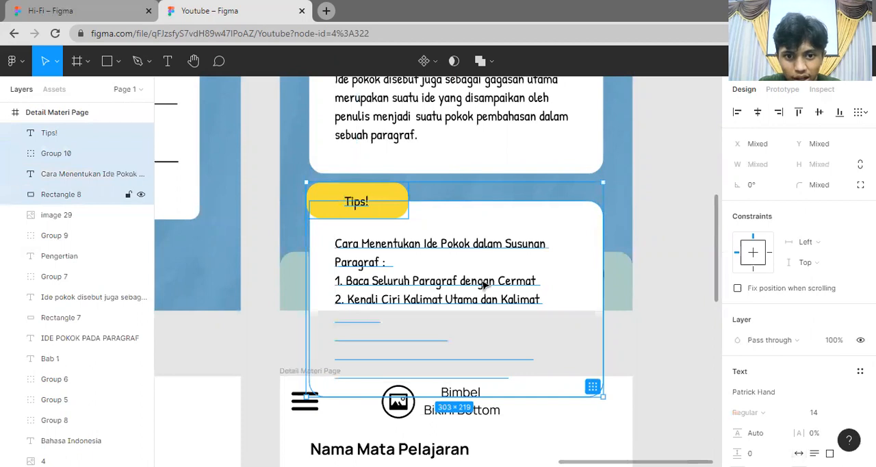
pyautogui.moveTo(489, 280); pyautogui.dragTo(669, 428)
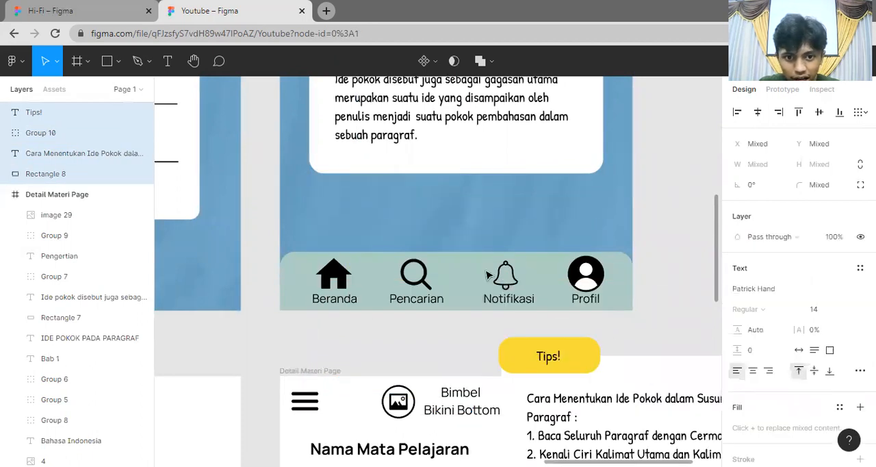
pyautogui.hotkey('ctrl', 'z')
pyautogui.hotkey('ctrl', 'z')
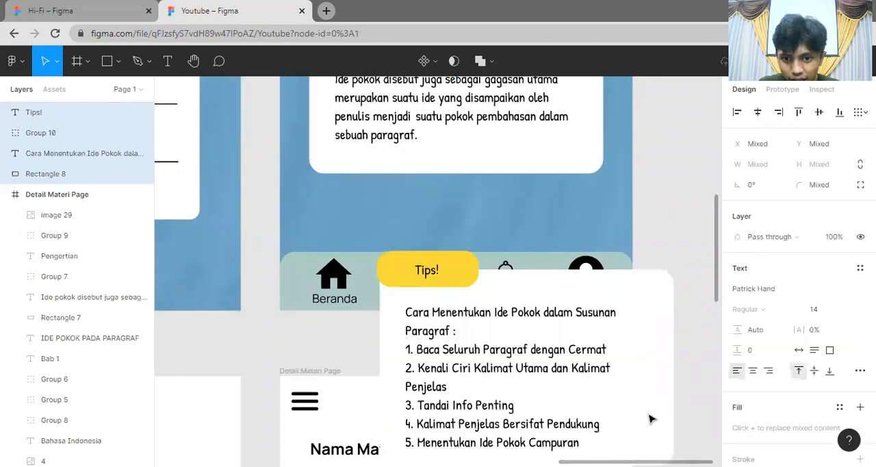
pyautogui.moveTo(586, 349); pyautogui.dragTo(583, 351)
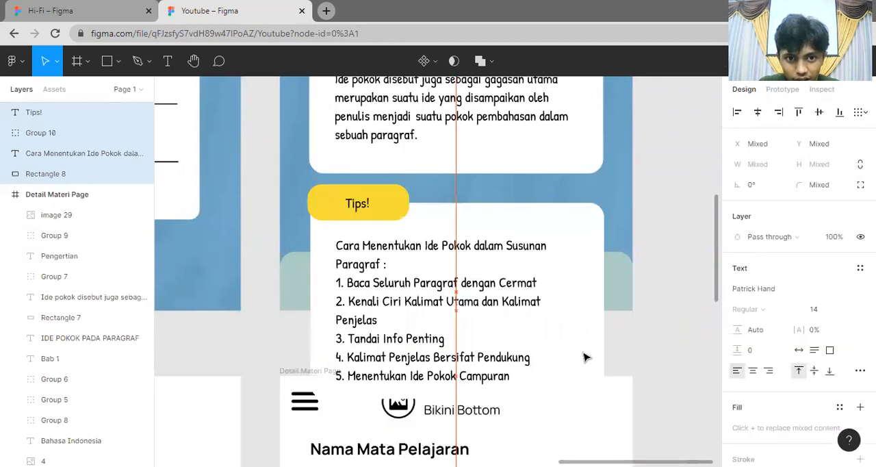
pyautogui.scroll(-1, 649, 352)
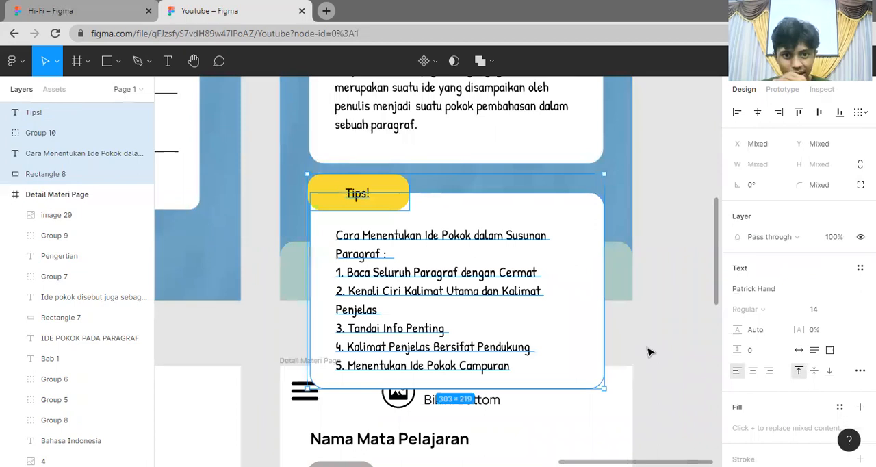
pyautogui.click(650, 344)
# Review the Detail Materi Page layout from the Bab 1 banner and photo down to the Tips! card.
pyautogui.scroll(2, 649, 338)
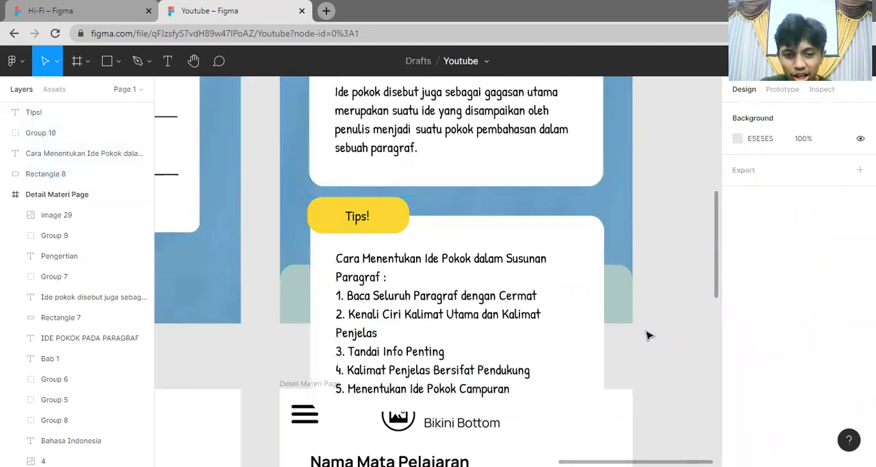
pyautogui.scroll(3, 649, 335)
pyautogui.scroll(-10, 650, 335)
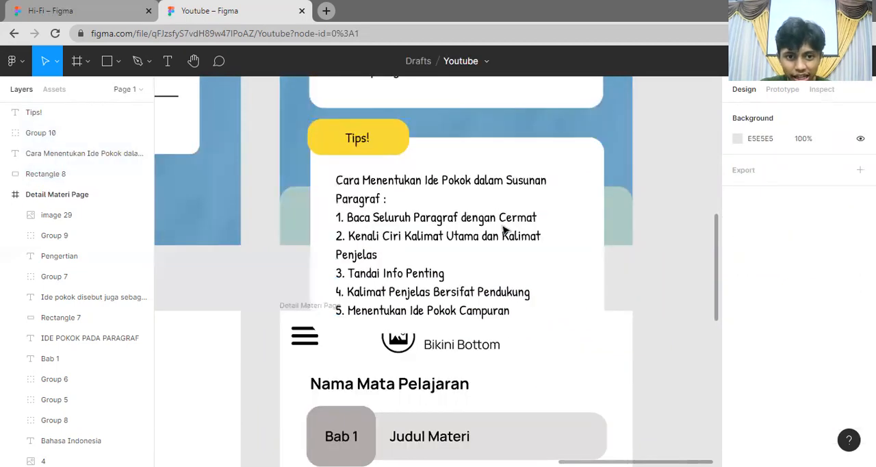
pyautogui.scroll(6, 530, 245)
pyautogui.scroll(-5, 531, 246)
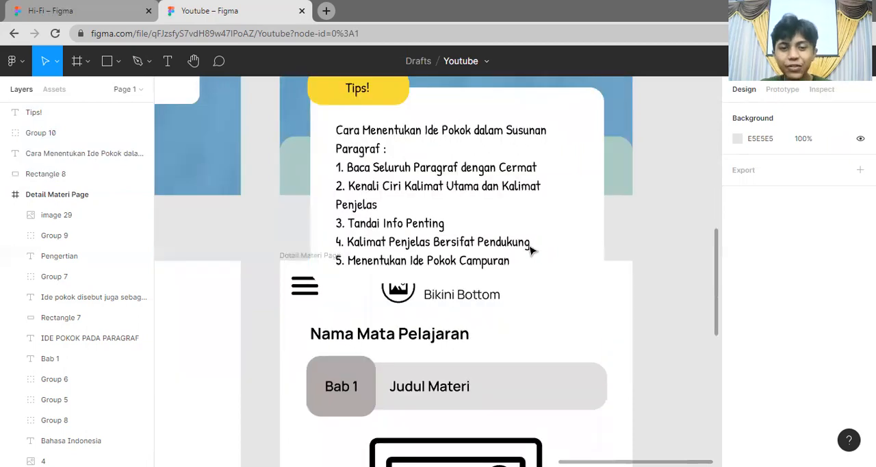
pyautogui.scroll(12, 531, 250)
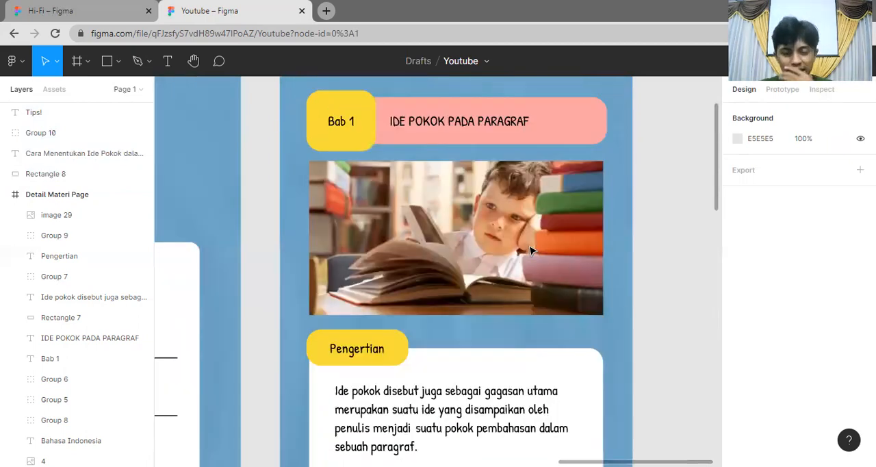
pyautogui.scroll(-5, 531, 251)
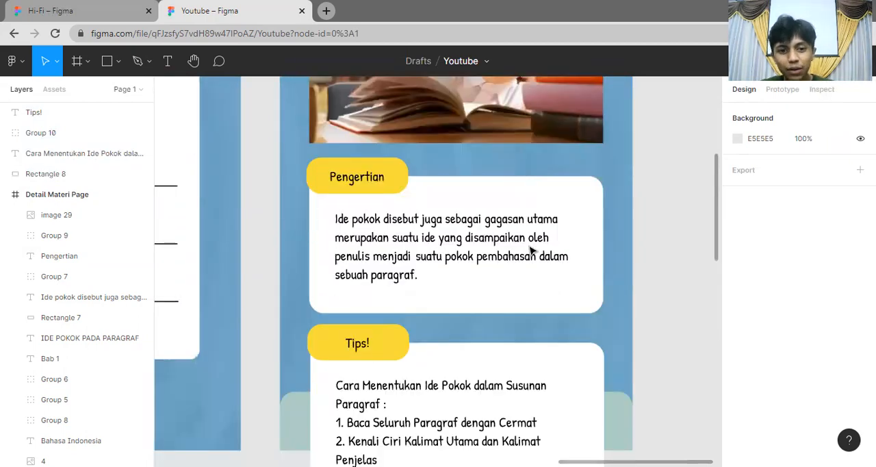
pyautogui.scroll(6, 531, 251)
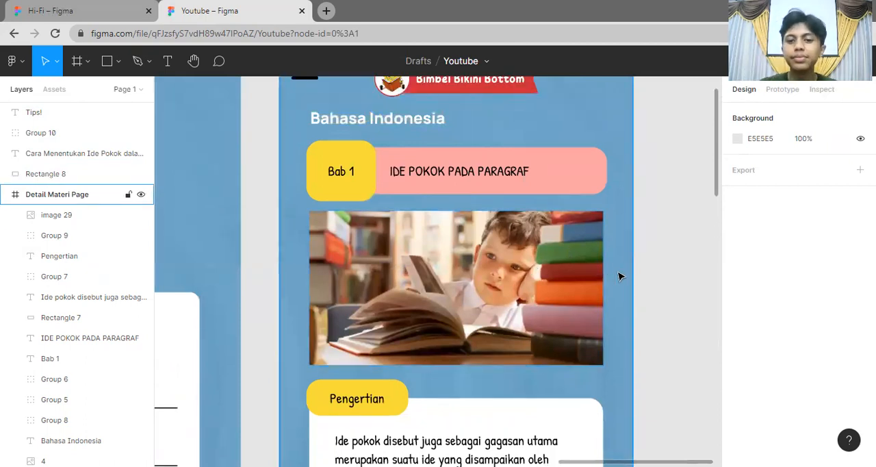
# Fix the position of the header group with the hamburger icon and Bimbel Bikini Bottom logo when scrolling.
pyautogui.scroll(3, 645, 322)
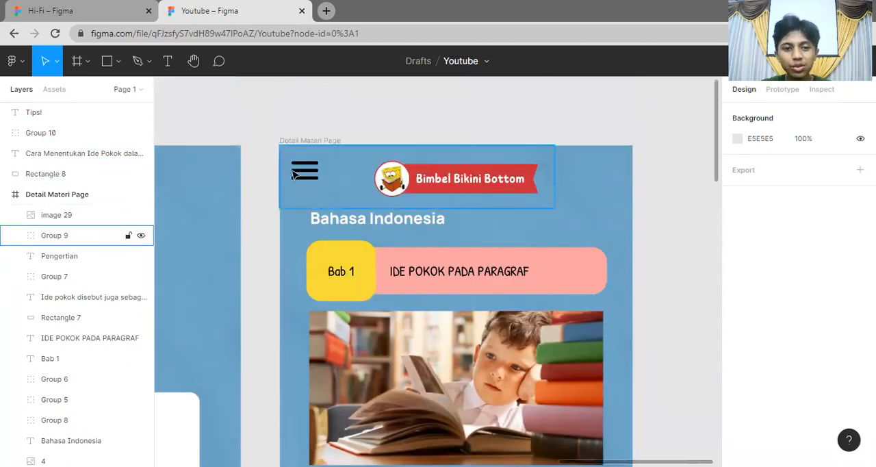
pyautogui.click(399, 186)
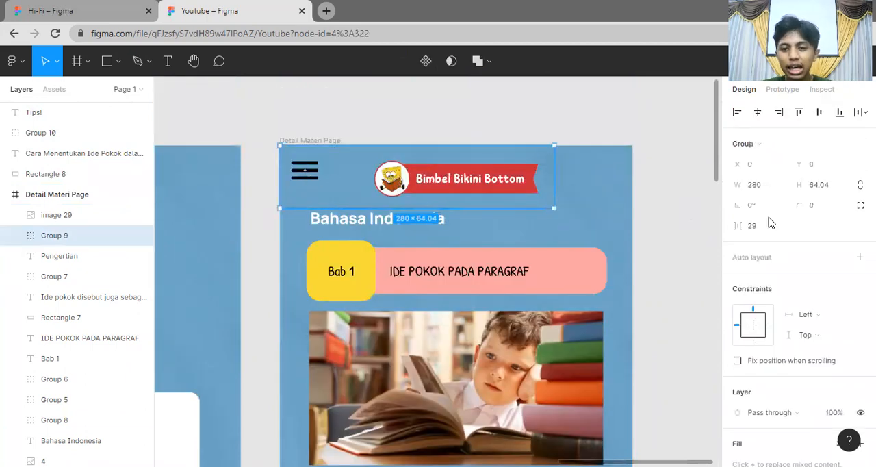
pyautogui.scroll(-2, 772, 200)
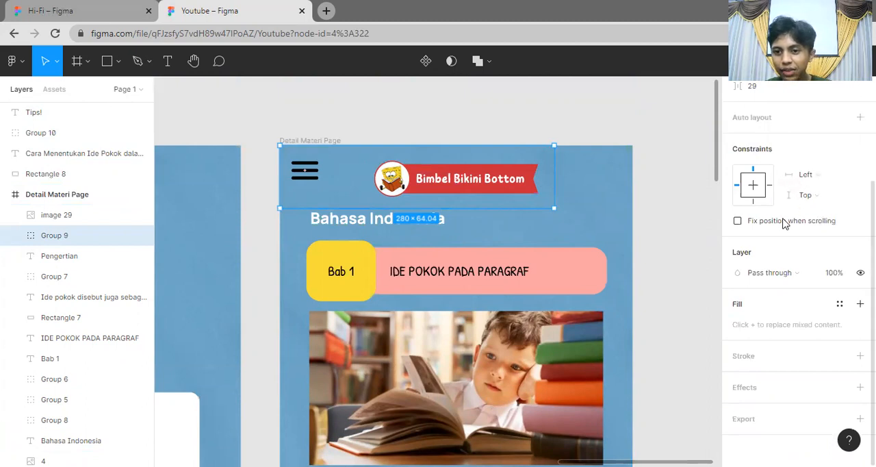
pyautogui.click(737, 221)
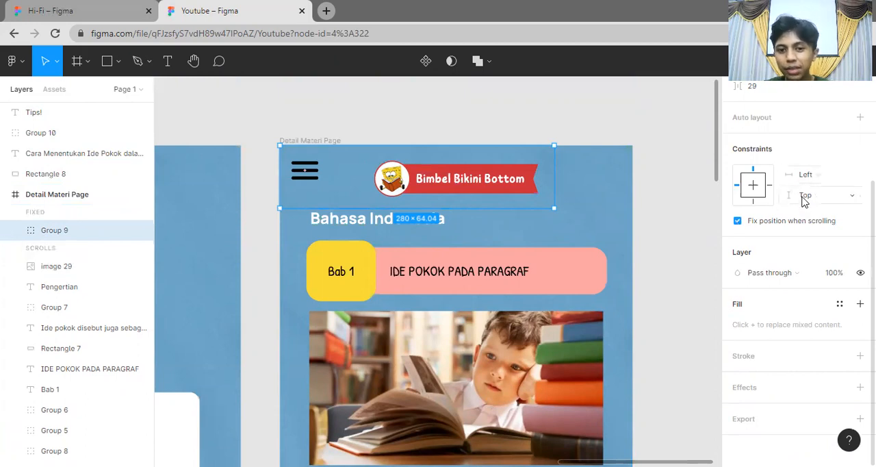
# Fix the green navigation bar group's position when scrolling and set its vertical constraint to Bottom.
pyautogui.scroll(-10, 670, 223)
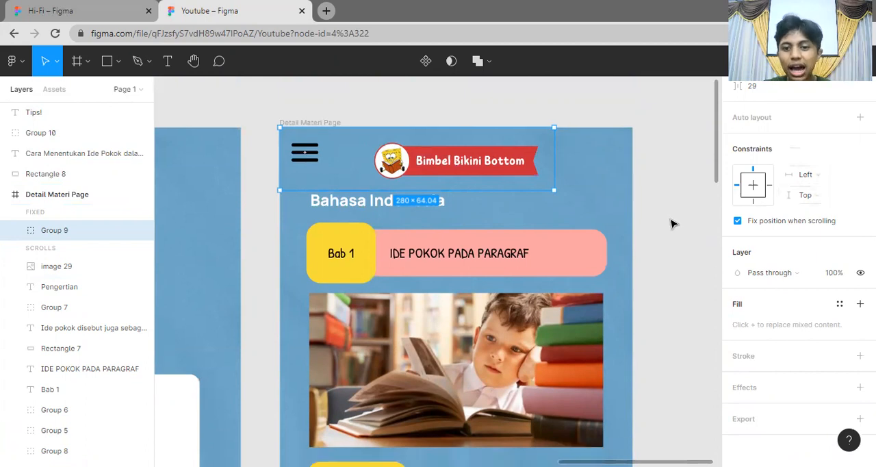
pyautogui.scroll(-1, 645, 226)
pyautogui.click(626, 233)
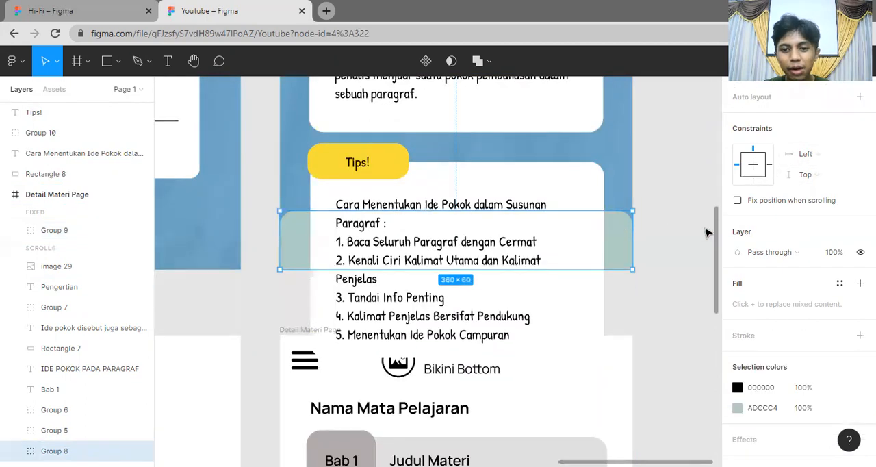
pyautogui.click(738, 201)
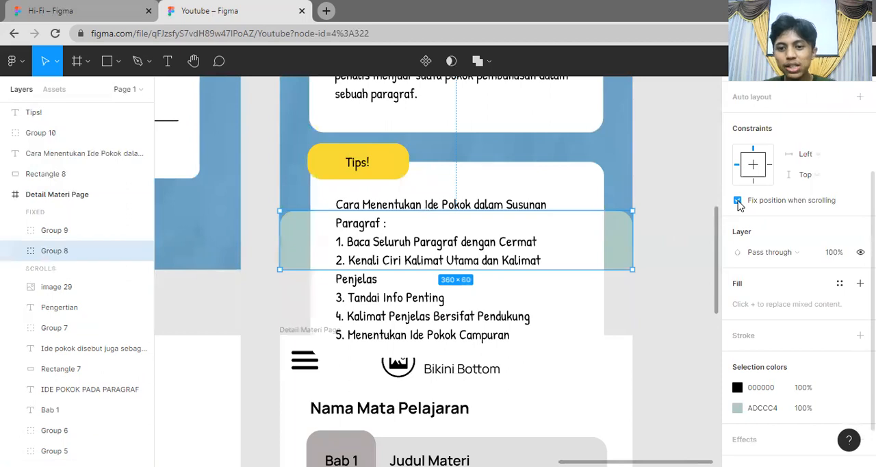
pyautogui.click(830, 176)
pyautogui.click(813, 189)
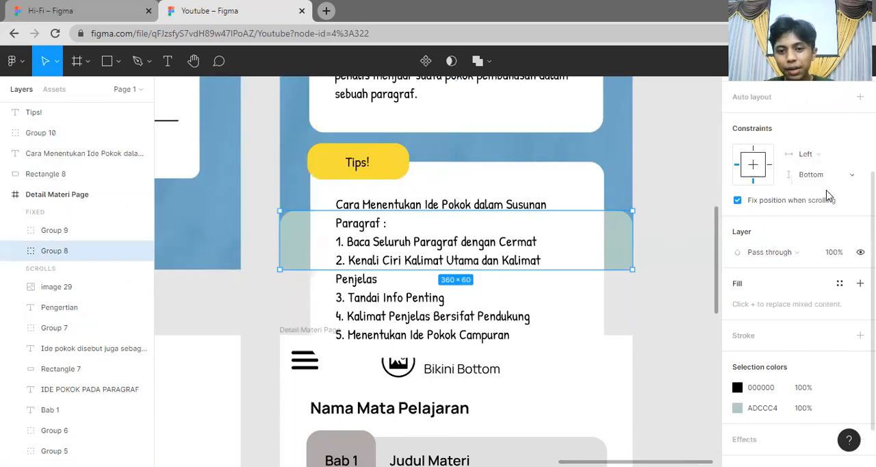
pyautogui.click(689, 246)
# Group the Bahasa Indonesia title, Bab 1 banner, reading photo, Pengertian card and Tips! section into a single group.
pyautogui.scroll(10, 689, 246)
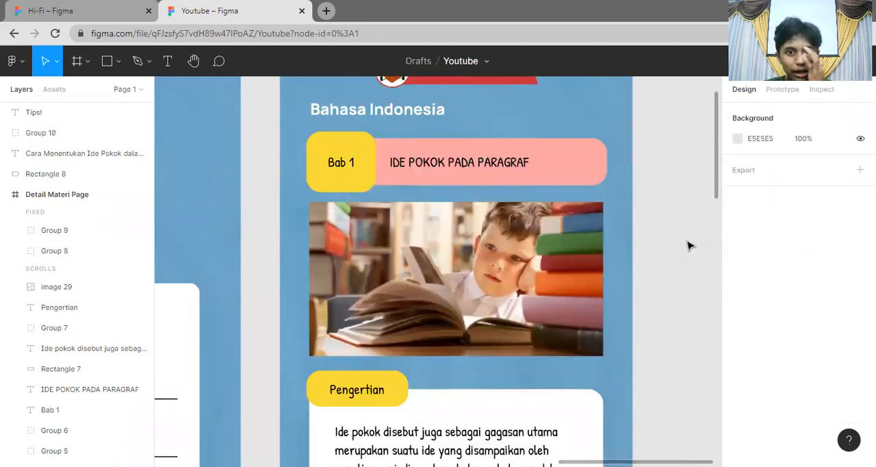
pyautogui.click(414, 119)
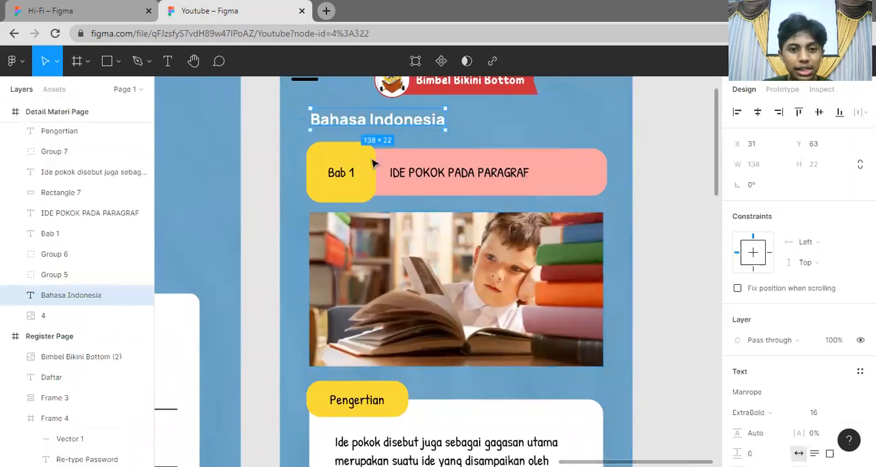
pyautogui.keyDown('shift'); pyautogui.click(346, 172); pyautogui.keyUp('shift')
pyautogui.keyDown('shift'); pyautogui.click(362, 186); pyautogui.keyUp('shift')
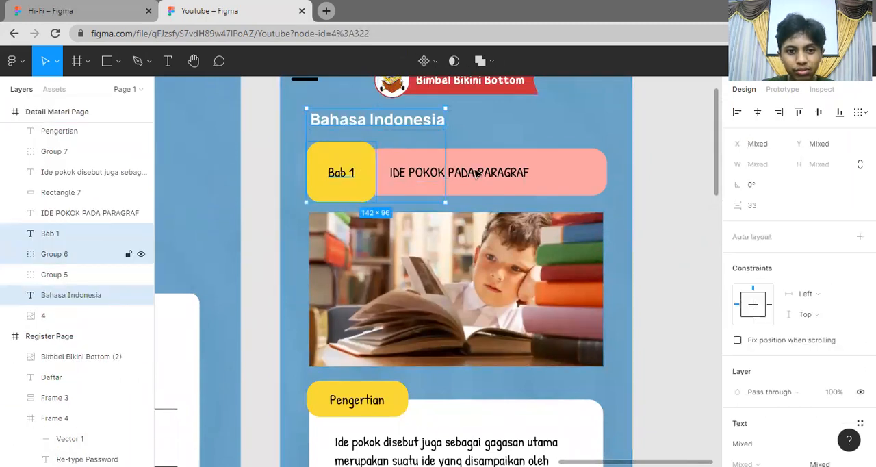
pyautogui.keyDown('shift'); pyautogui.click(477, 174); pyautogui.keyUp('shift')
pyautogui.keyDown('shift'); pyautogui.click(559, 176); pyautogui.keyUp('shift')
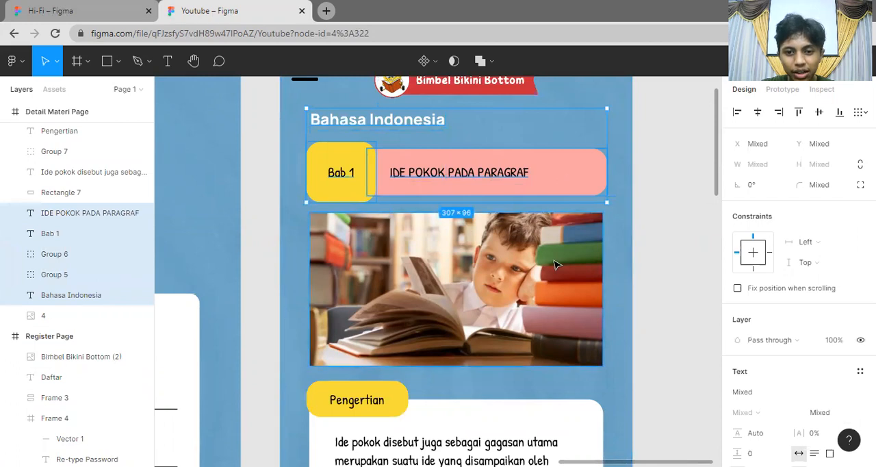
pyautogui.keyDown('shift'); pyautogui.click(554, 264); pyautogui.keyUp('shift')
pyautogui.scroll(-5, 555, 265)
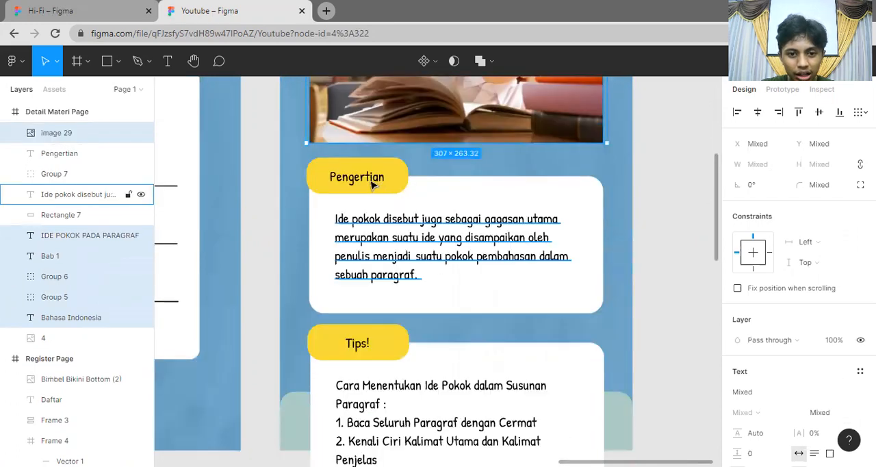
pyautogui.keyDown('shift'); pyautogui.click(373, 185); pyautogui.keyUp('shift')
pyautogui.keyDown('shift'); pyautogui.click(402, 175); pyautogui.keyUp('shift')
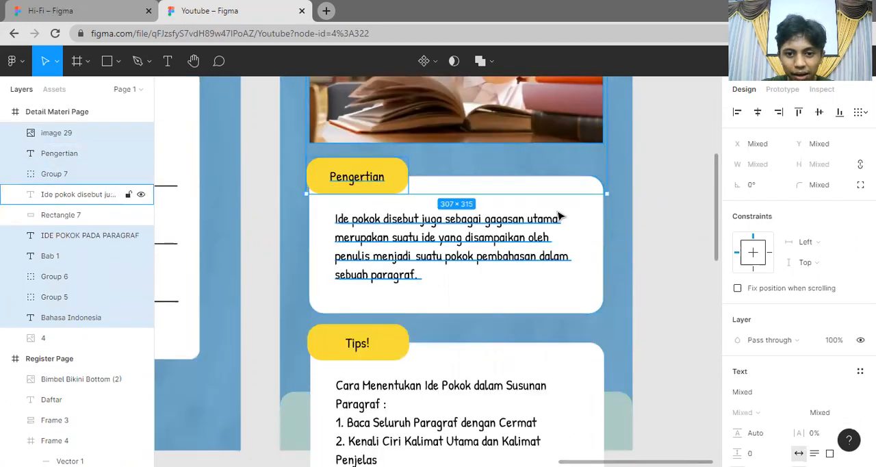
pyautogui.keyDown('shift'); pyautogui.click(581, 218); pyautogui.keyUp('shift')
pyautogui.keyDown('shift'); pyautogui.click(506, 238); pyautogui.keyUp('shift')
pyautogui.scroll(-1, 507, 238)
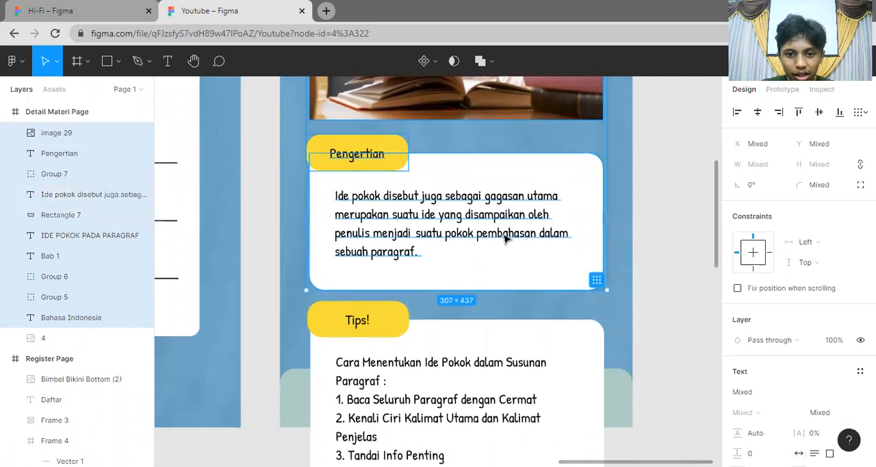
pyautogui.scroll(-3, 506, 238)
pyautogui.keyDown('shift'); pyautogui.click(361, 211); pyautogui.keyUp('shift')
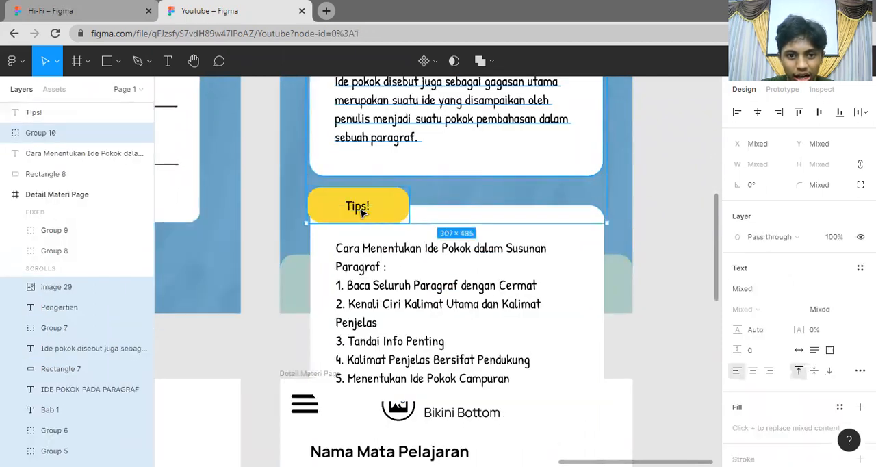
pyautogui.keyDown('shift'); pyautogui.click(575, 253); pyautogui.keyUp('shift')
pyautogui.keyDown('shift'); pyautogui.click(510, 260); pyautogui.keyUp('shift')
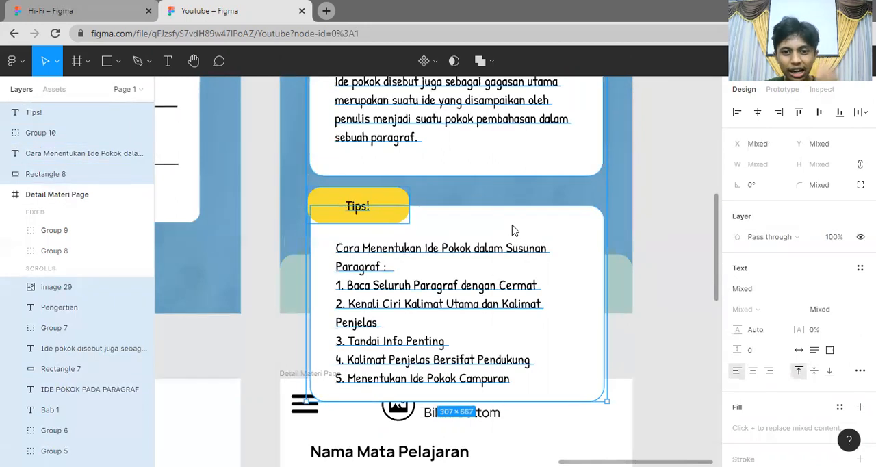
pyautogui.rightClick(513, 230)
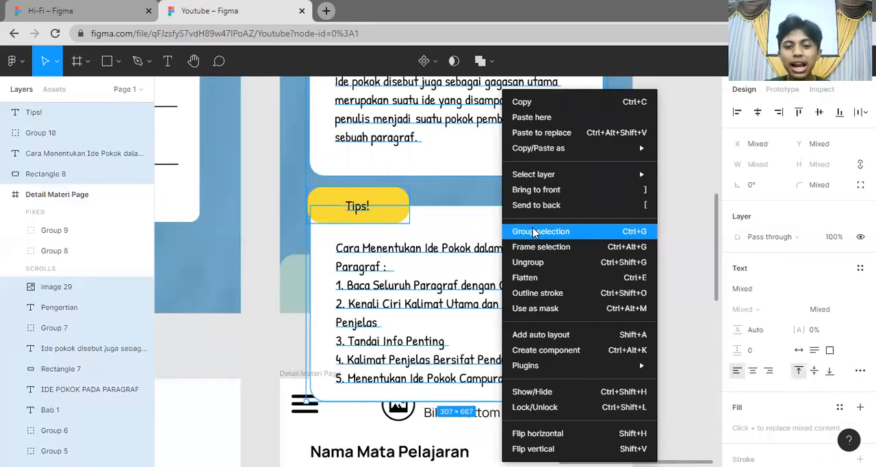
pyautogui.click(535, 231)
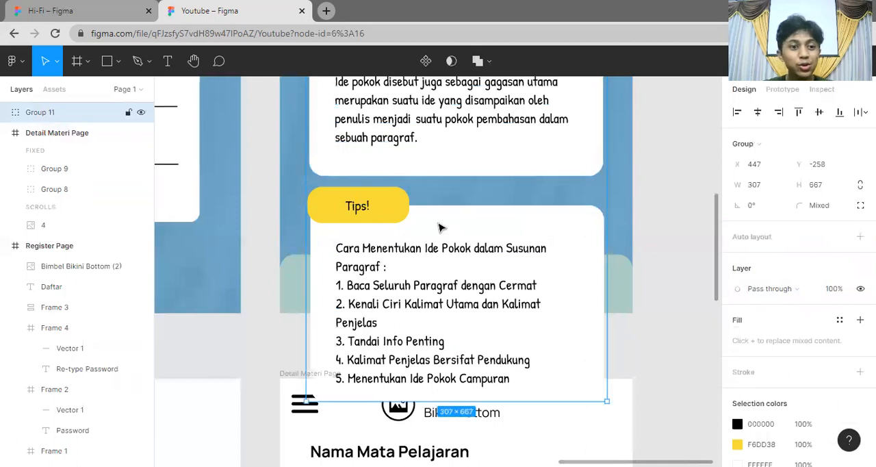
# Wrap the grouped lesson content in a frame and move it into the Detail Materi Page's fixed layers below the header and navigation groups.
pyautogui.rightClick(439, 228)
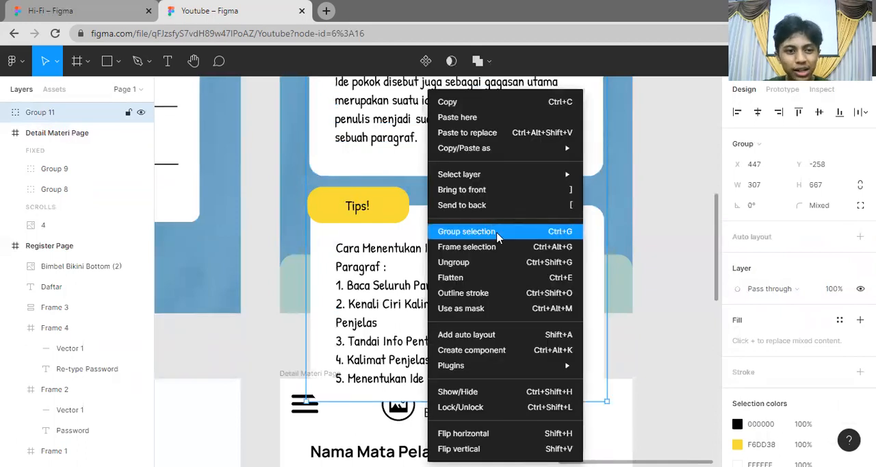
pyautogui.click(490, 253)
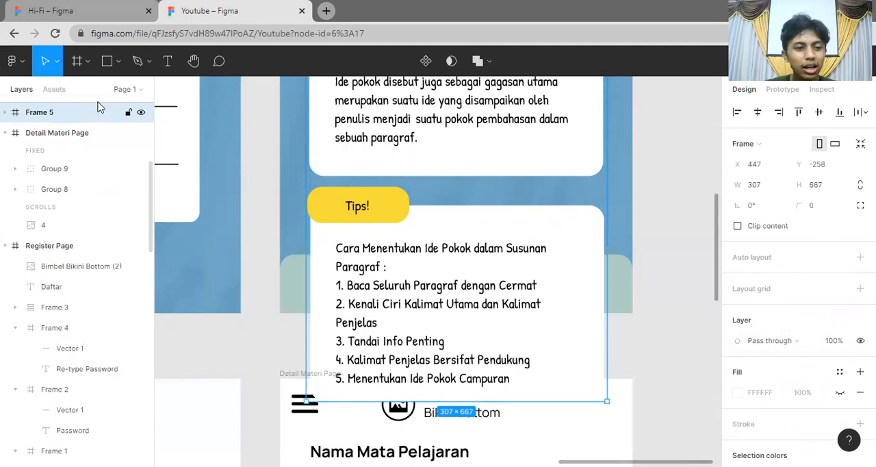
pyautogui.moveTo(87, 123); pyautogui.dragTo(85, 196)
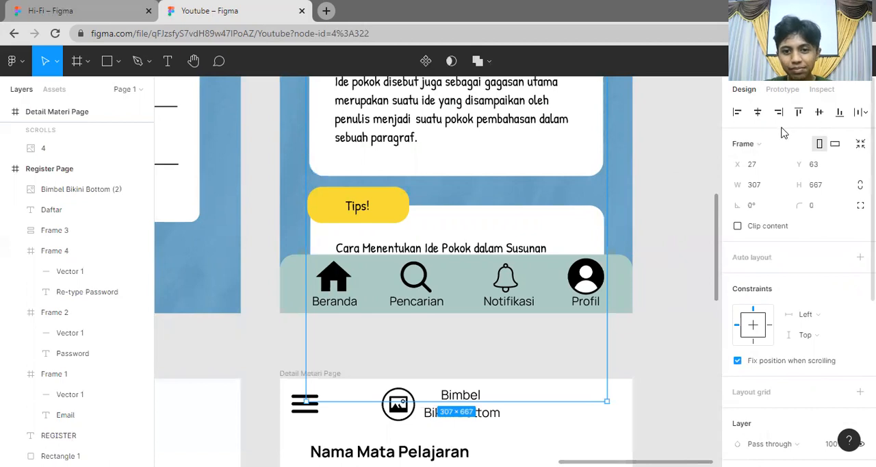
# Set the lesson content frame's overflow scrolling to Vertical scrolling.
pyautogui.scroll(4, 684, 171)
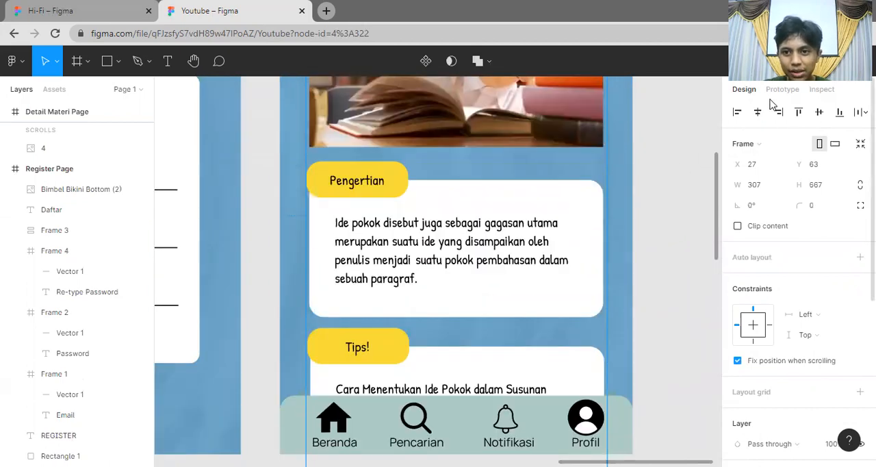
pyautogui.click(780, 90)
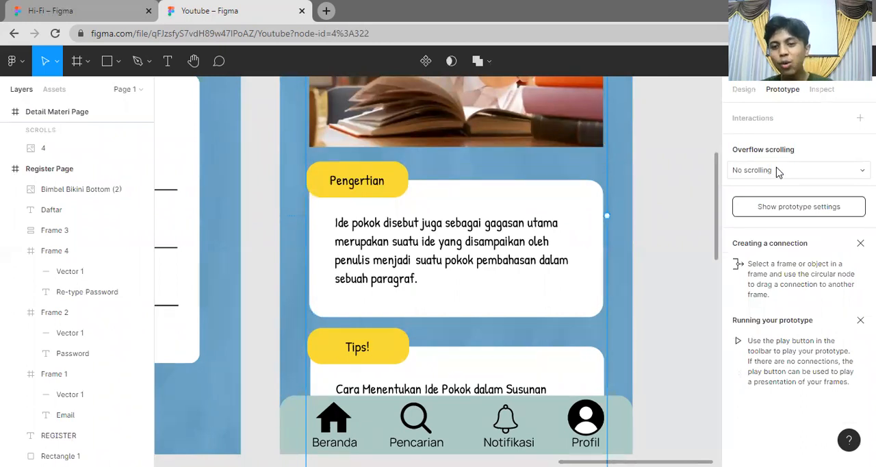
pyautogui.click(777, 171)
pyautogui.click(778, 200)
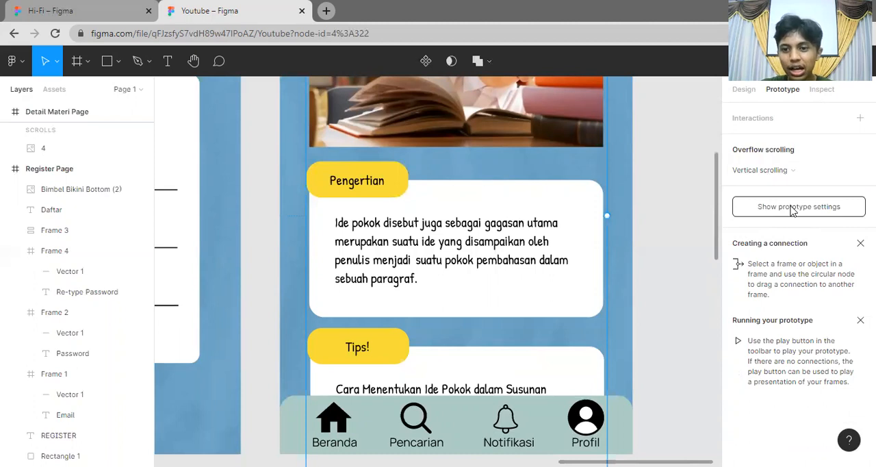
# Set the prototype's preview device to Android Small (360×640).
pyautogui.click(792, 208)
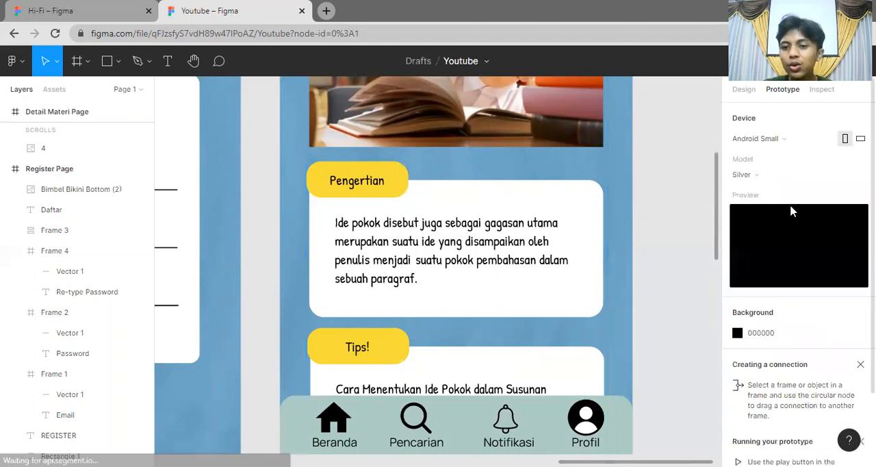
pyautogui.click(778, 140)
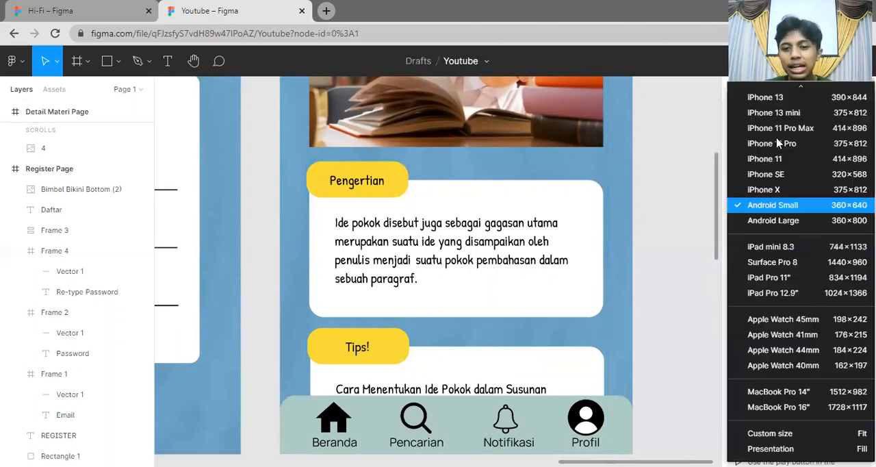
pyautogui.click(834, 210)
# Shrink the lesson content frame to about 304 × 500, ending just above the green navigation bar.
pyautogui.scroll(-3, 619, 287)
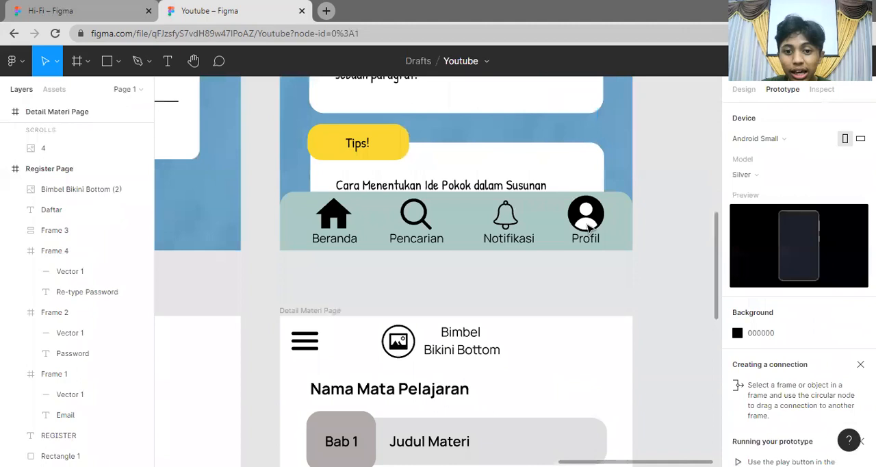
pyautogui.click(568, 169)
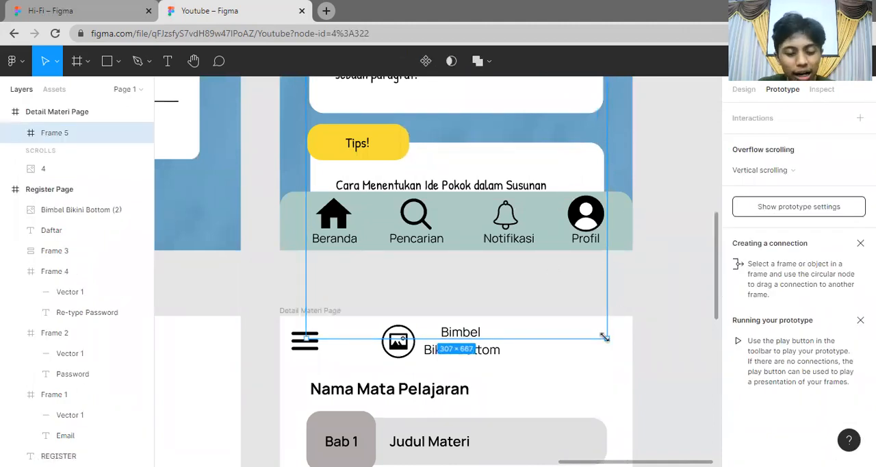
pyautogui.moveTo(606, 337); pyautogui.dragTo(604, 176)
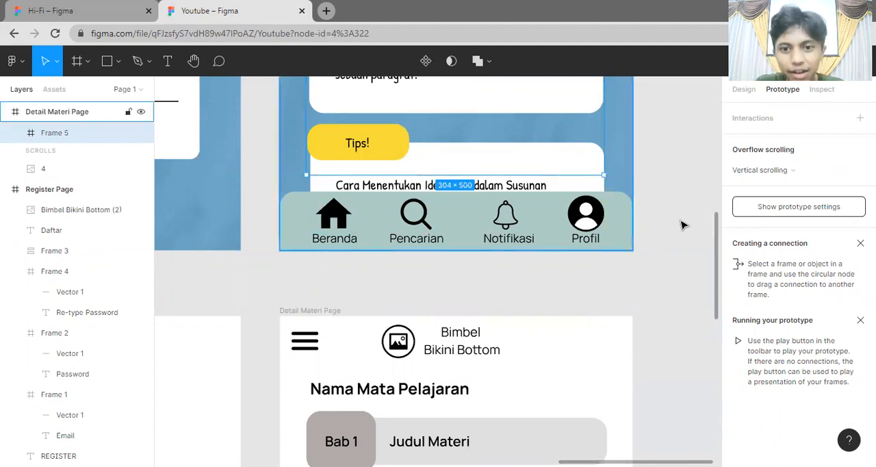
pyautogui.click(682, 226)
# Examine the resized lesson content frame from the Tips! card up to the Bahasa Indonesia title, along with its design properties.
pyautogui.scroll(1, 682, 225)
pyautogui.click(596, 188)
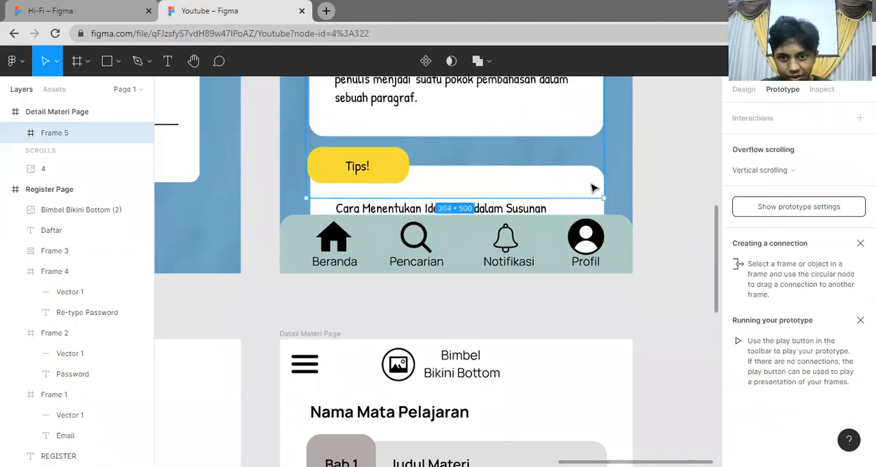
pyautogui.scroll(3, 590, 195)
pyautogui.scroll(10, 551, 210)
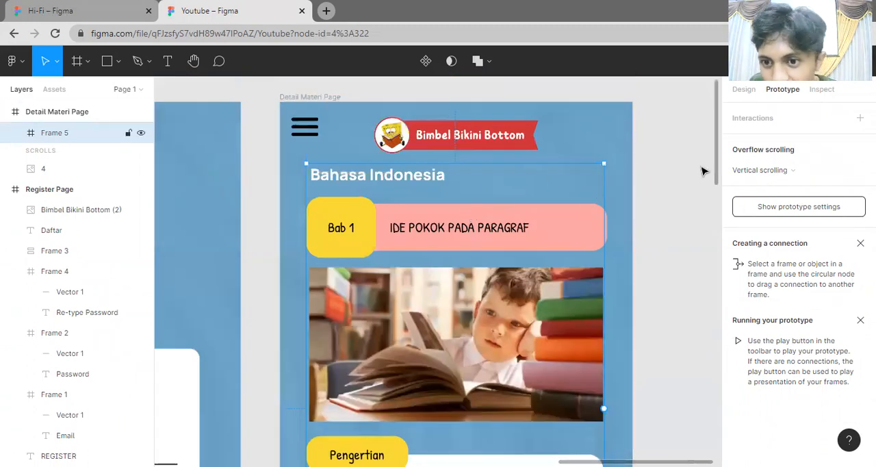
pyautogui.click(744, 89)
pyautogui.scroll(-4, 773, 216)
pyautogui.scroll(3, 773, 216)
pyautogui.scroll(1, 772, 216)
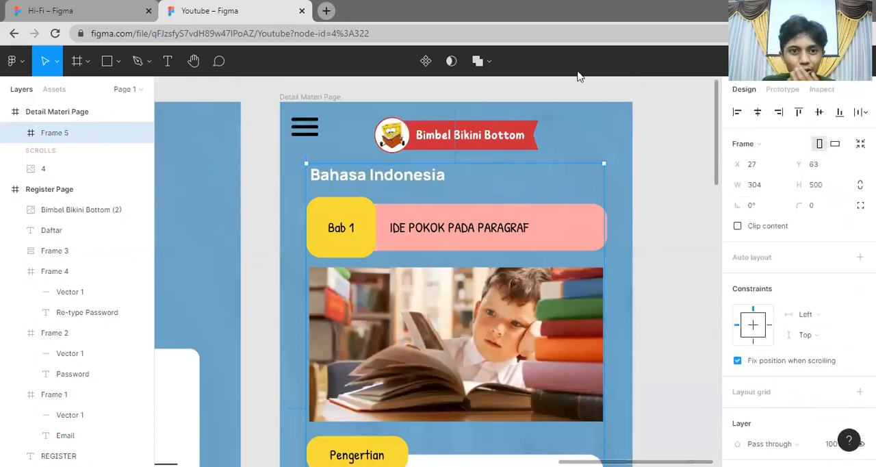
pyautogui.scroll(-1, 689, 117)
pyautogui.scroll(1, 696, 128)
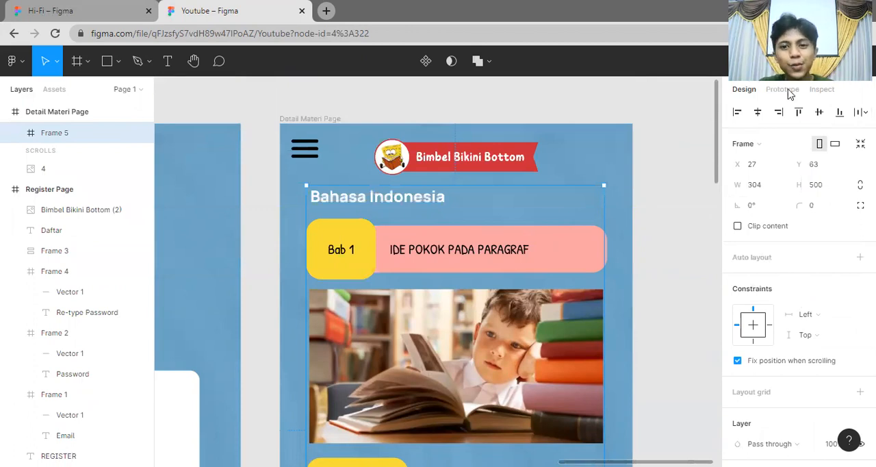
# Launch the Detail Materi Page prototype preview in a new tab and return to the Youtube design file.
pyautogui.click(817, 61)
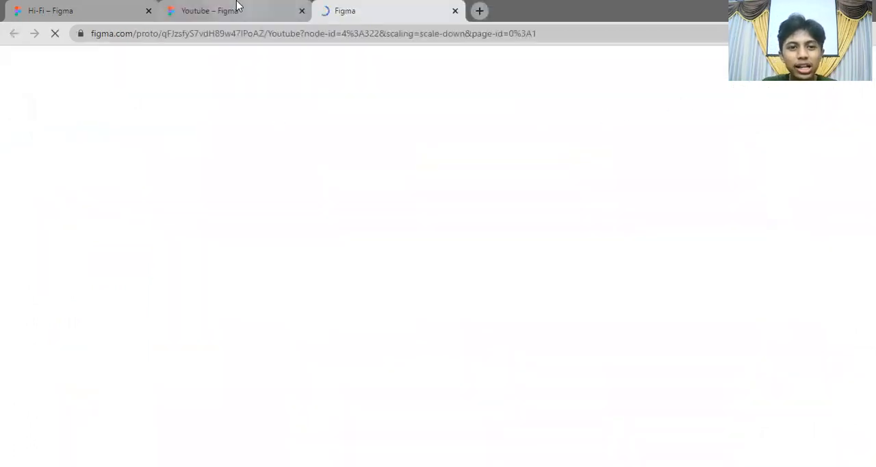
pyautogui.click(268, 18)
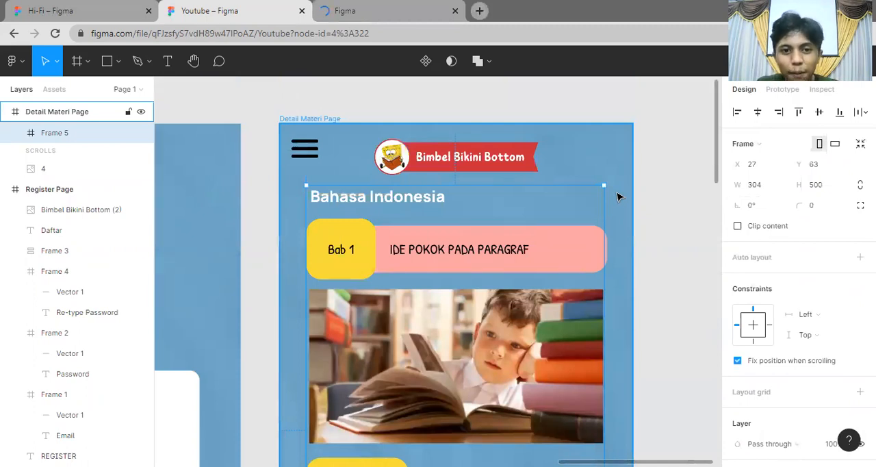
# Examine the grey Detail Materi Page wireframe, including its image placeholder, Sub-materi card and navigation bar.
pyautogui.scroll(-1, 618, 197)
pyautogui.scroll(-6, 650, 172)
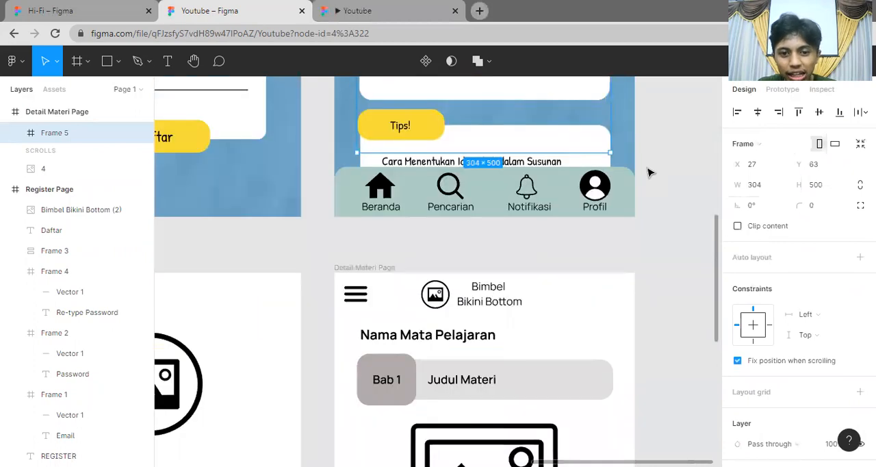
pyautogui.scroll(-1, 650, 172)
pyautogui.scroll(-1, 676, 264)
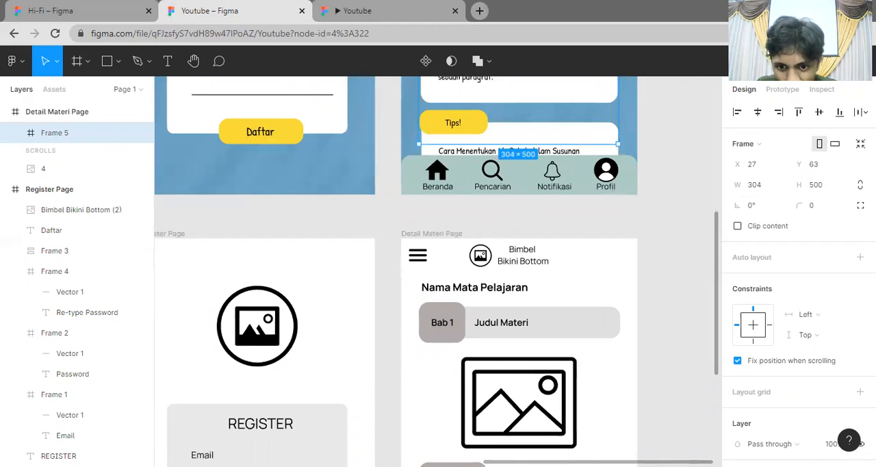
pyautogui.scroll(-3, 520, 274)
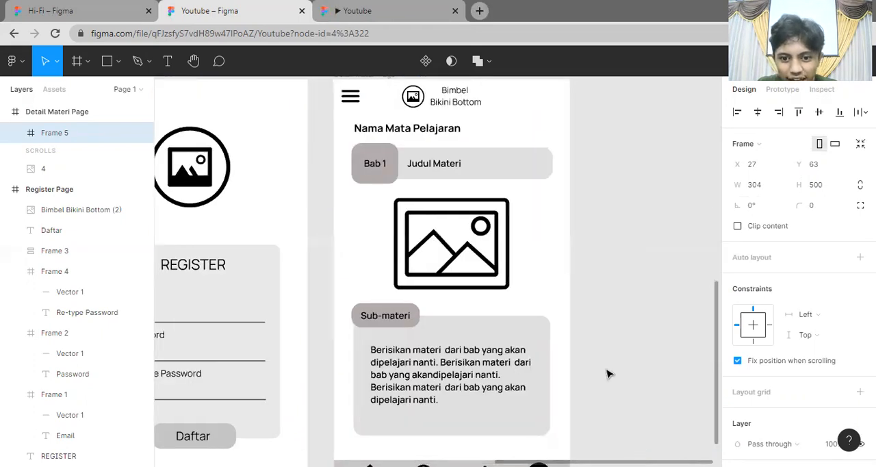
pyautogui.scroll(-2, 609, 373)
pyautogui.scroll(-1, 602, 314)
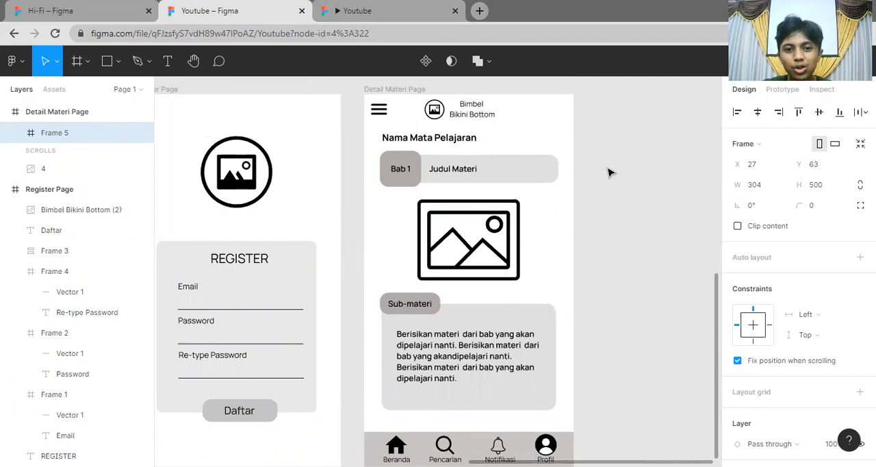
pyautogui.click(487, 244)
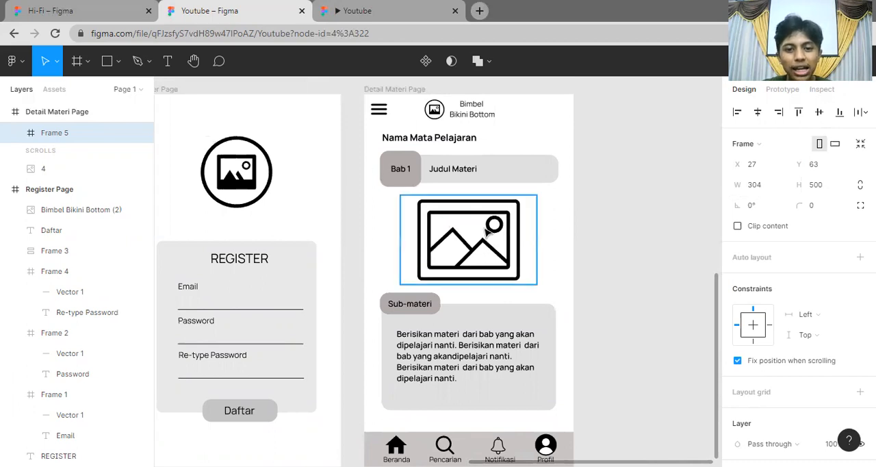
pyautogui.click(636, 271)
pyautogui.scroll(-2, 638, 271)
pyautogui.moveTo(639, 268); pyautogui.dragTo(547, 167)
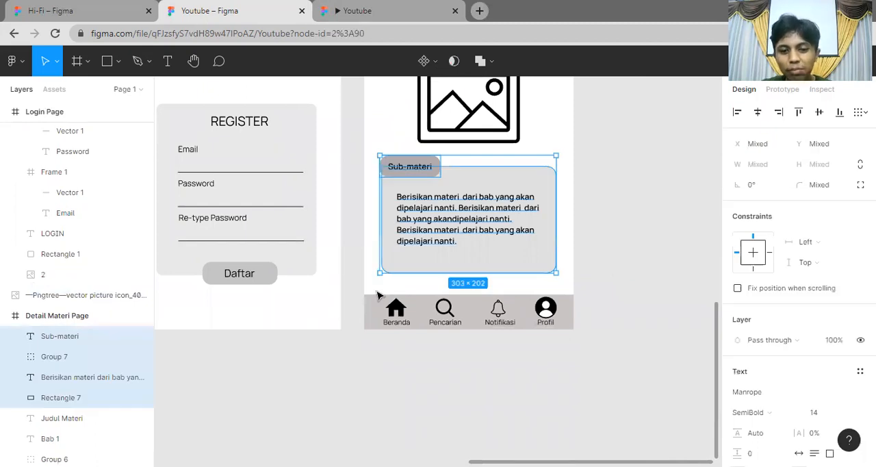
pyautogui.click(377, 295)
pyautogui.moveTo(377, 295); pyautogui.dragTo(599, 247)
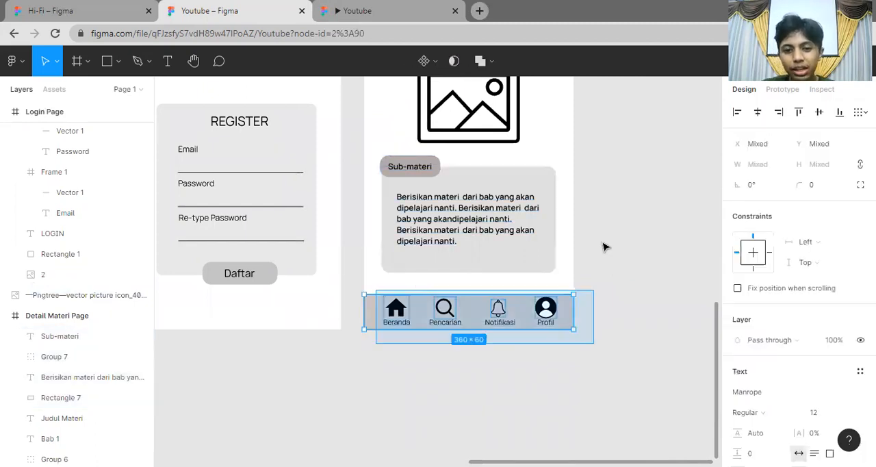
pyautogui.scroll(3, 603, 247)
pyautogui.click(603, 246)
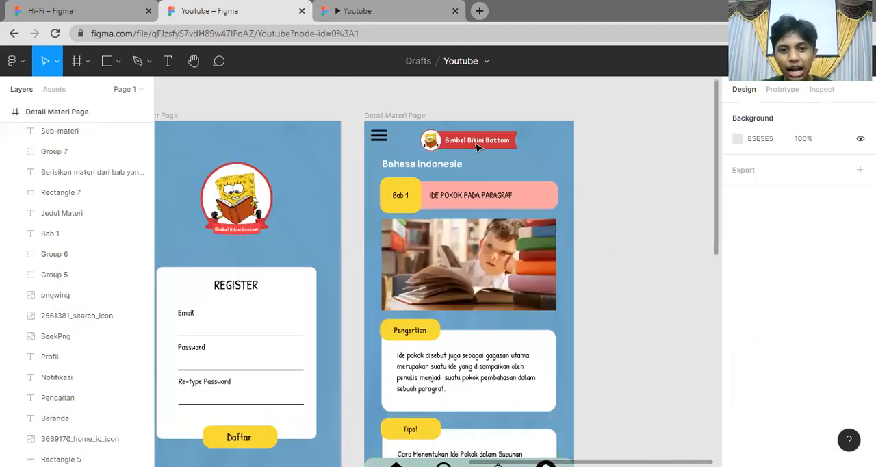
# Review the high-fidelity Detail Materi Page's header, lesson content frame and navigation bar against the wireframe.
pyautogui.scroll(1, 478, 148)
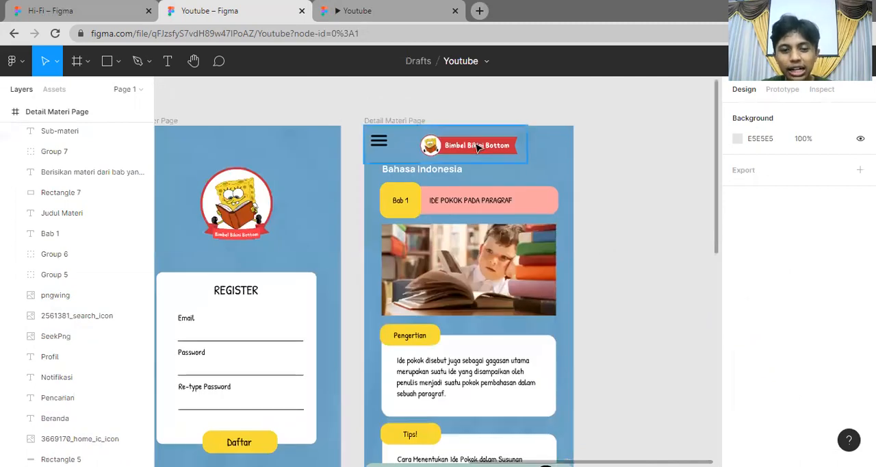
pyautogui.click(540, 167)
pyautogui.click(606, 224)
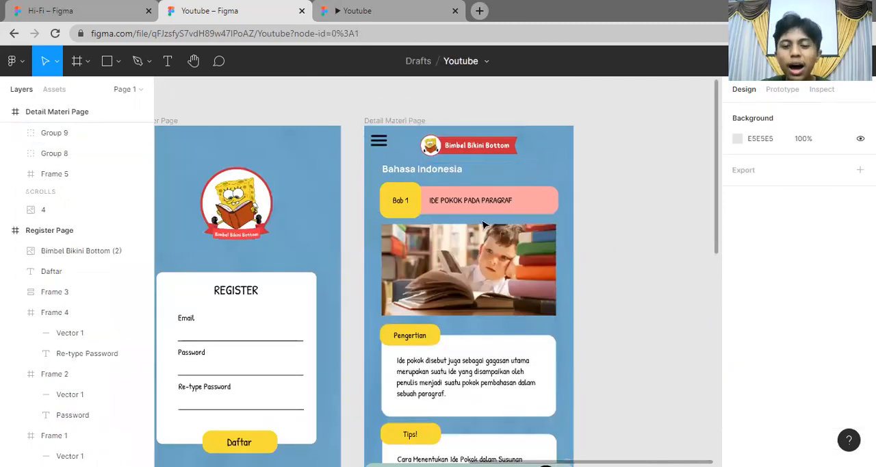
pyautogui.scroll(-1, 485, 244)
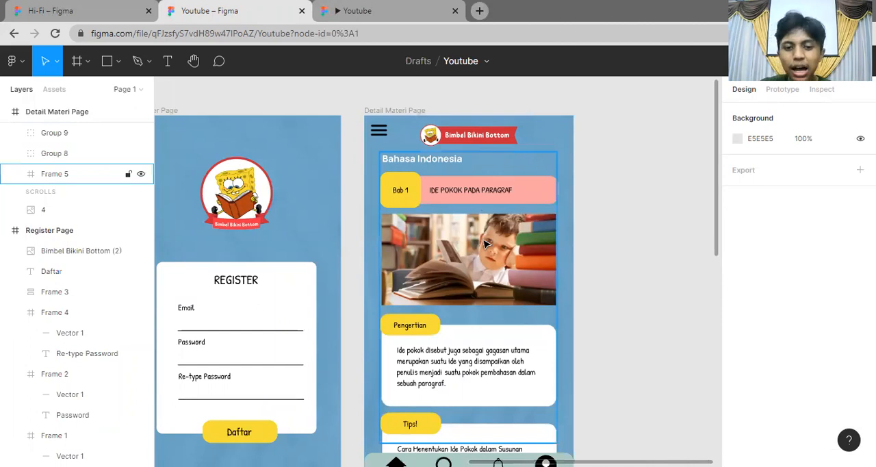
pyautogui.click(598, 259)
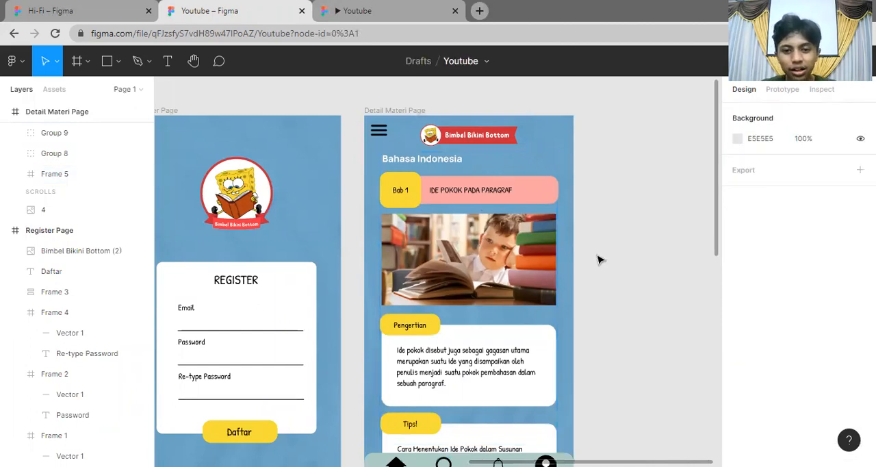
pyautogui.scroll(-1, 597, 260)
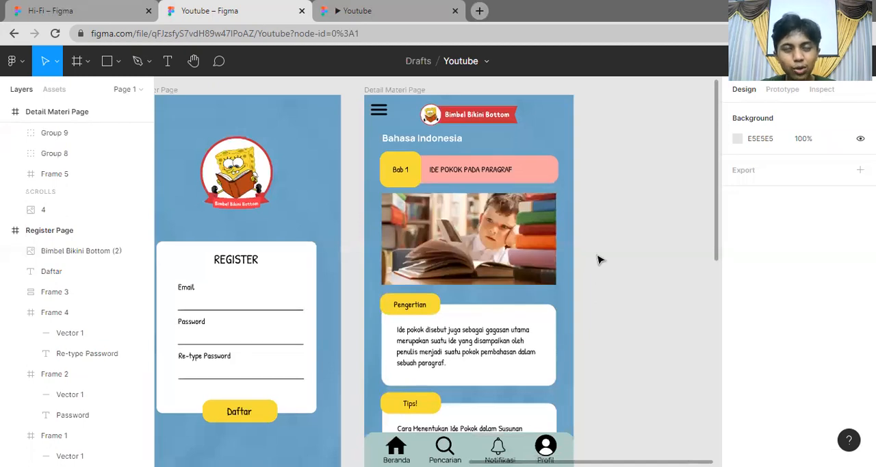
pyautogui.scroll(-1, 598, 260)
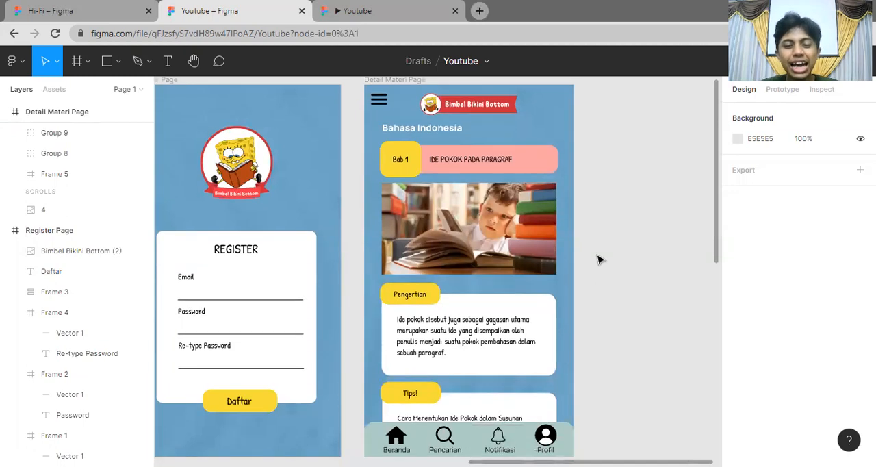
pyautogui.scroll(-3, 457, 253)
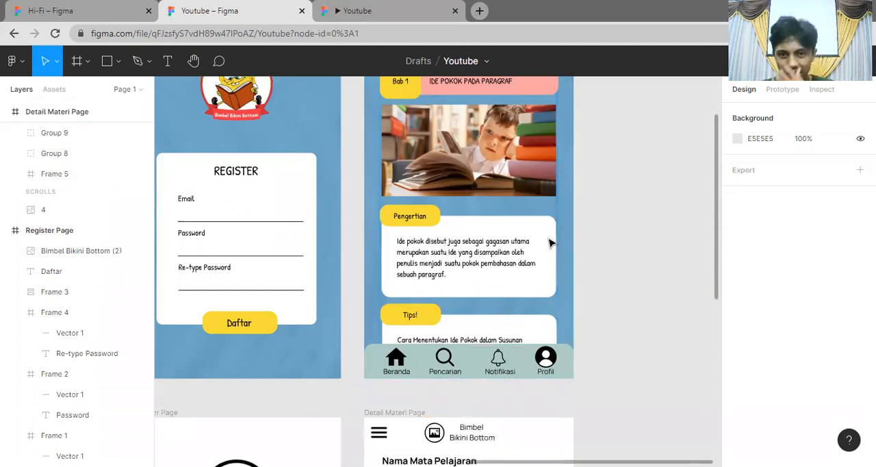
# Try out the Detail Materi Page in the running prototype preview, and bring up the Login page there.
pyautogui.click(512, 234)
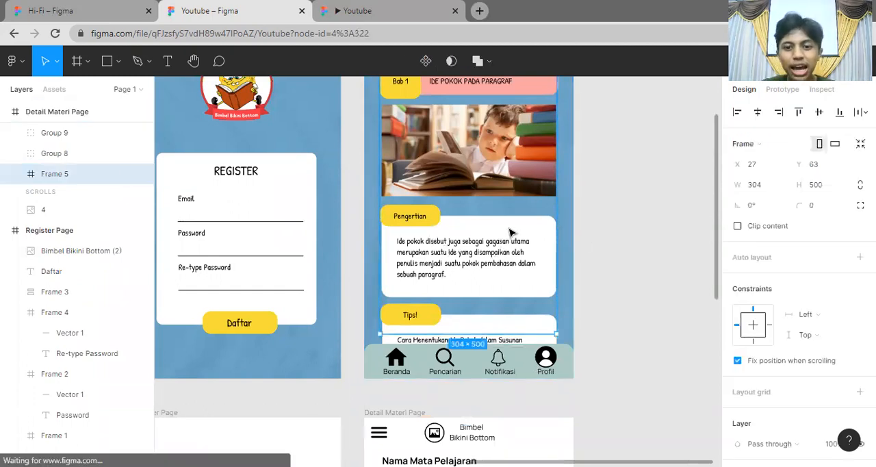
pyautogui.click(362, 7)
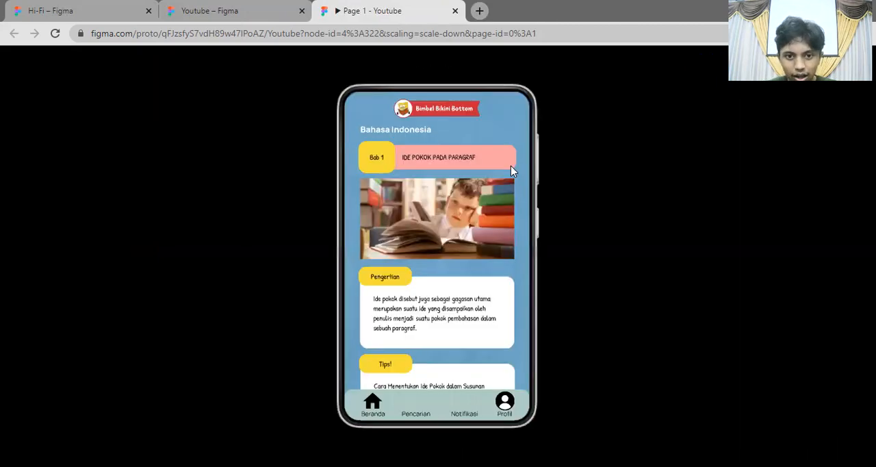
pyautogui.click(490, 191)
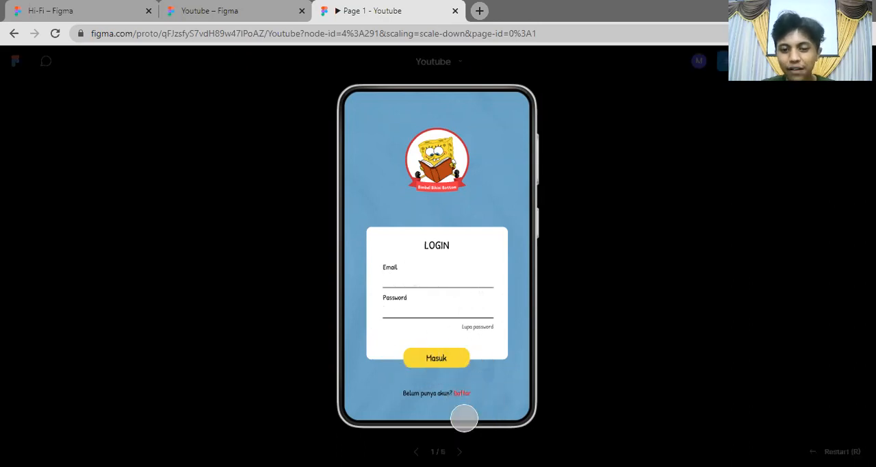
# Advance the prototype preview past the Register page to the Detail Materi Page and test scrolling its lesson content between the chapter heading and the Tips! card.
pyautogui.press('Right')
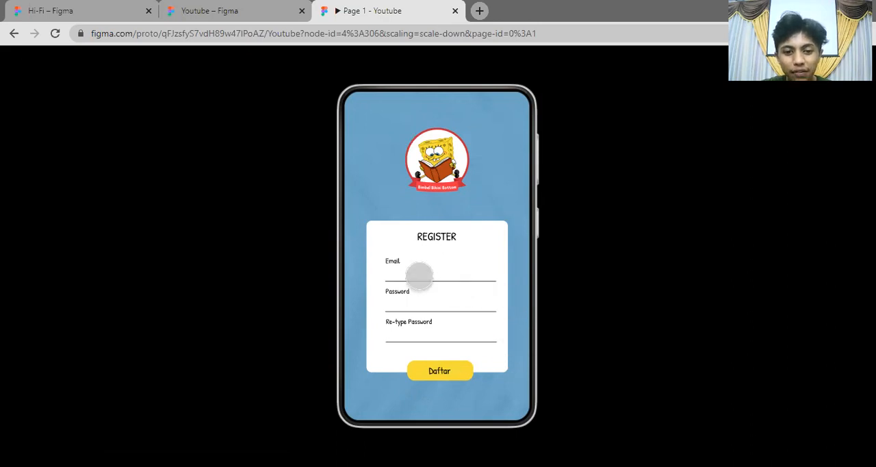
pyautogui.click(468, 362)
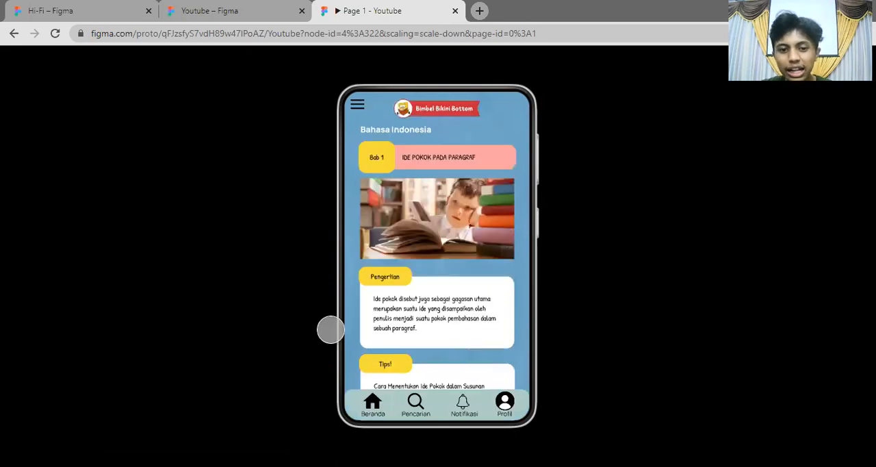
pyautogui.scroll(-3, 404, 302)
pyautogui.scroll(3, 416, 301)
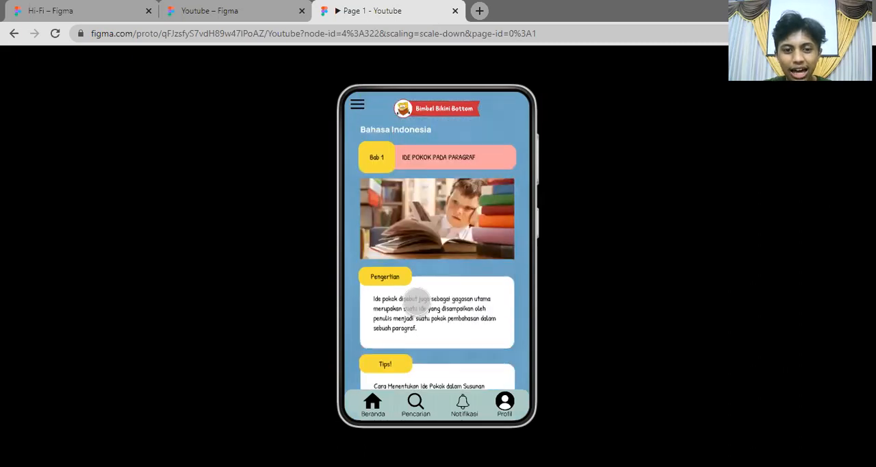
pyautogui.scroll(-3, 413, 302)
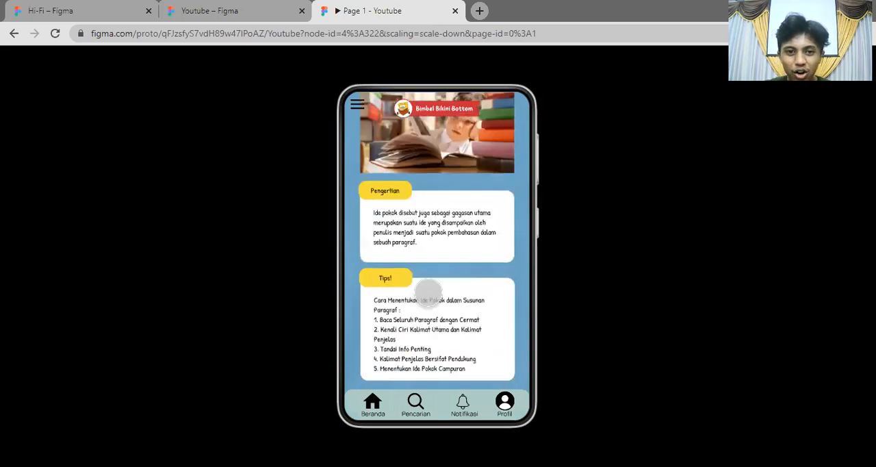
pyautogui.scroll(3, 428, 294)
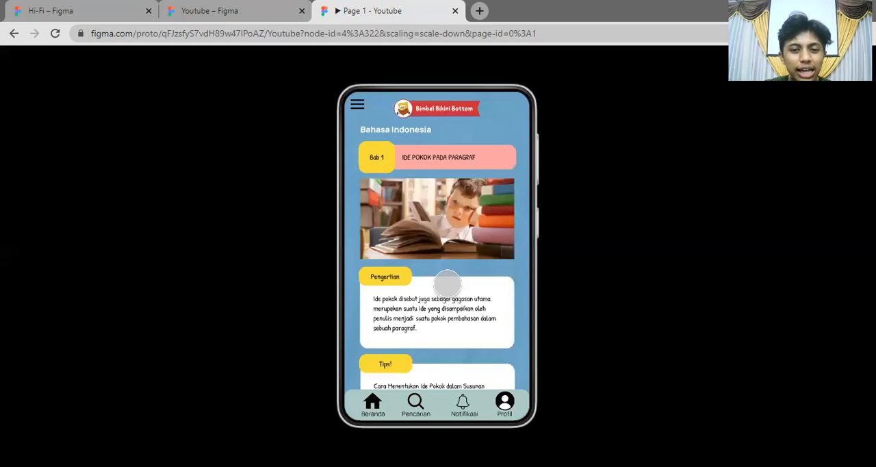
pyautogui.scroll(-3, 446, 282)
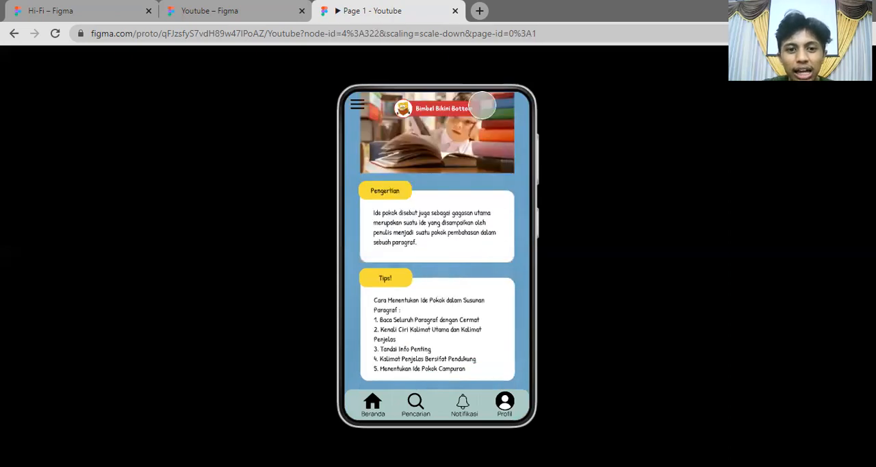